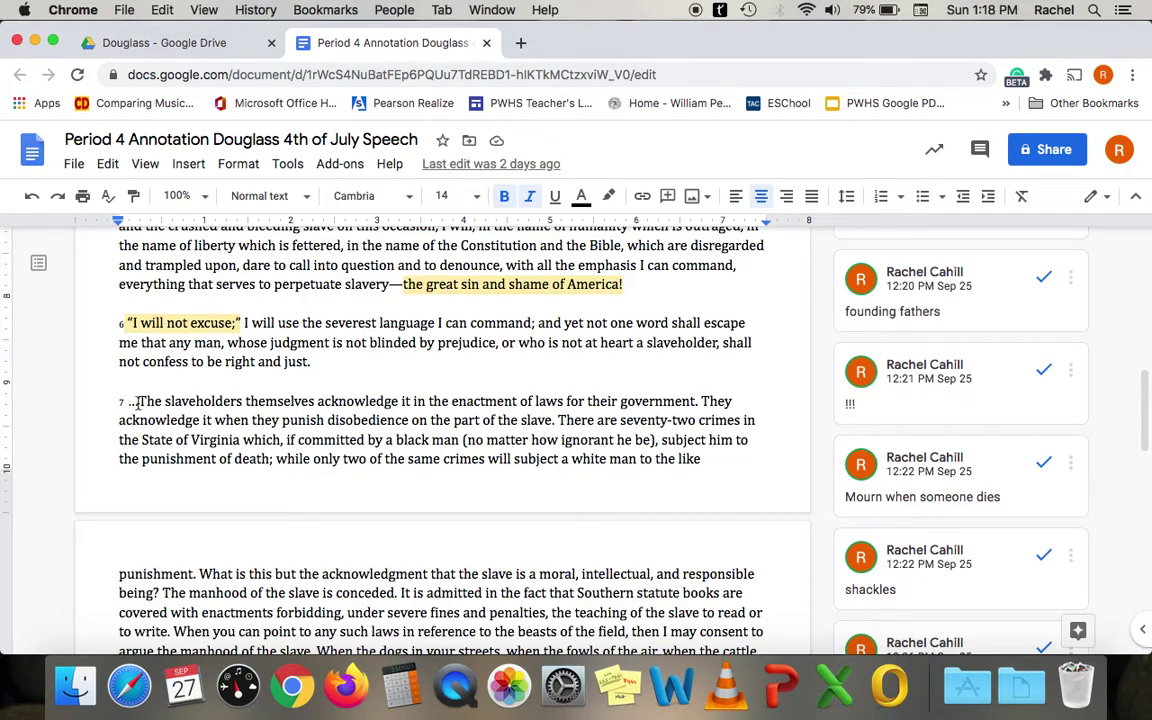
Step: Start a comment on "seventy-two crimes in the State of Virginia" in paragraph 7 with the text "Black man commits a crime= death"
scroll(162, 404, up, 1)
scroll(163, 406, down, 3)
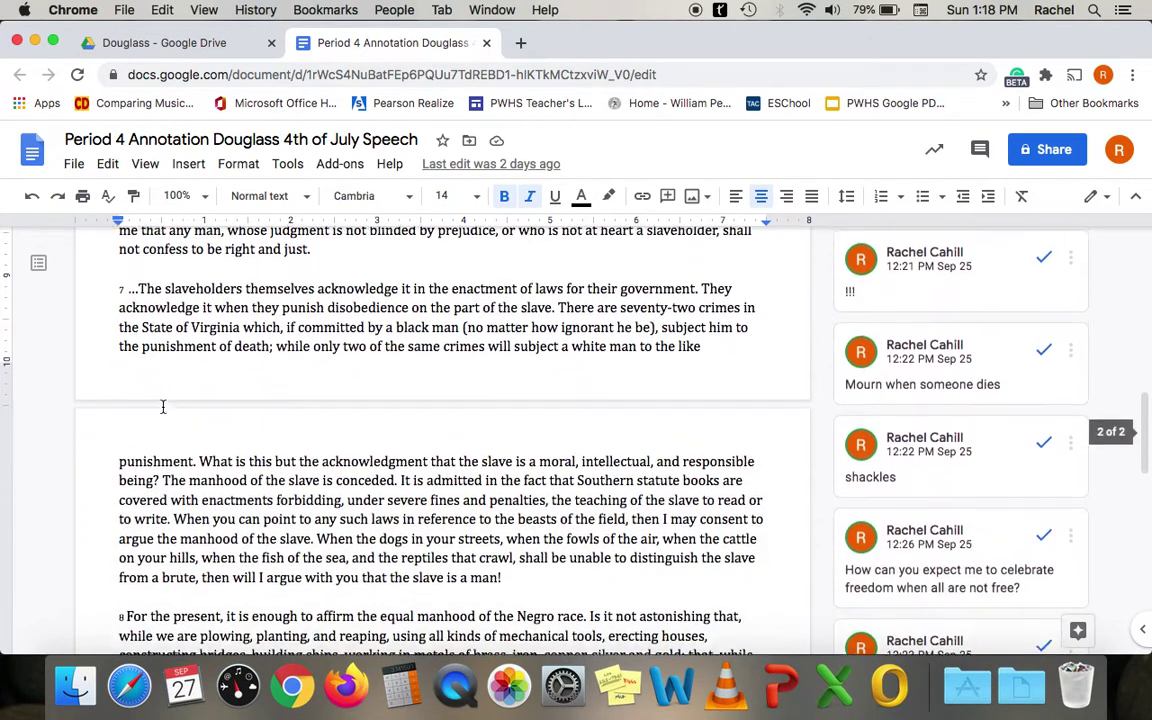
scroll(163, 406, down, 1)
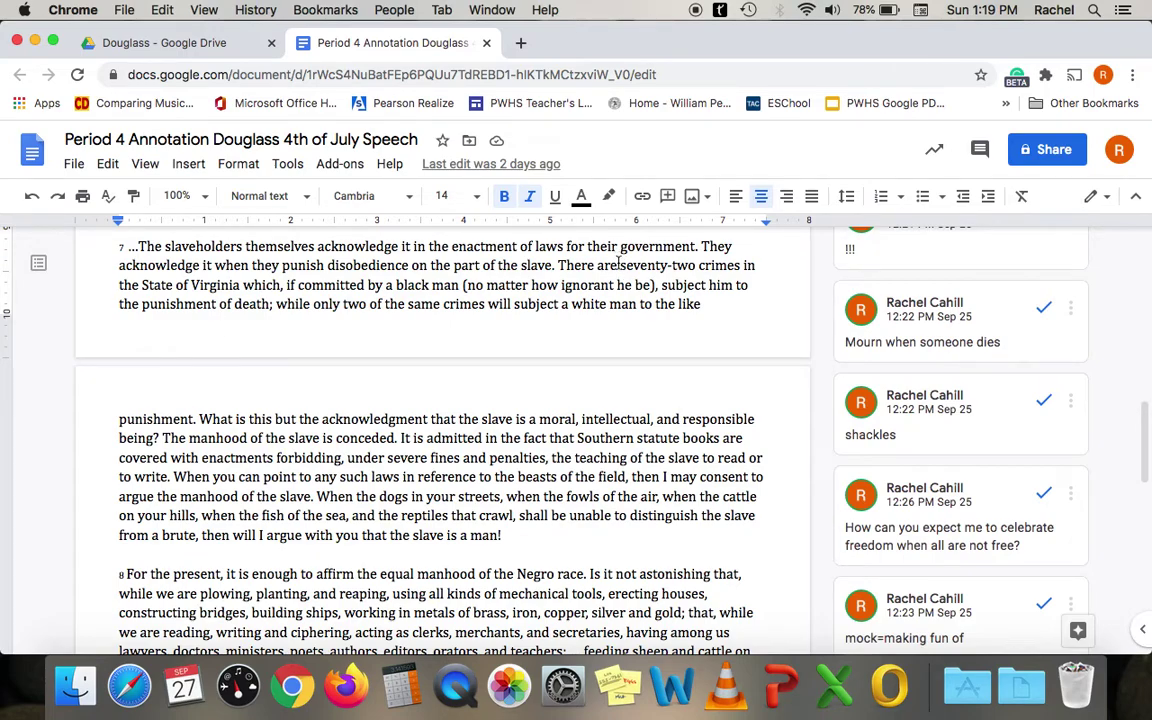
drag(620, 265, 236, 290)
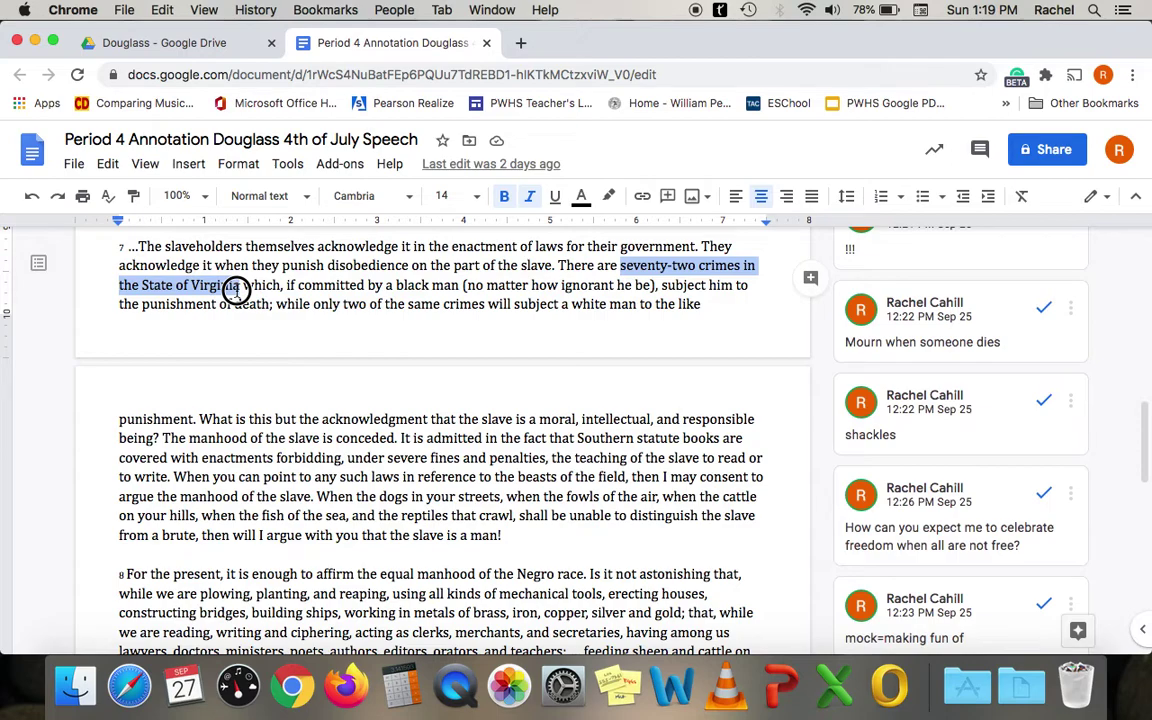
drag(236, 290, 241, 288)
click(811, 277)
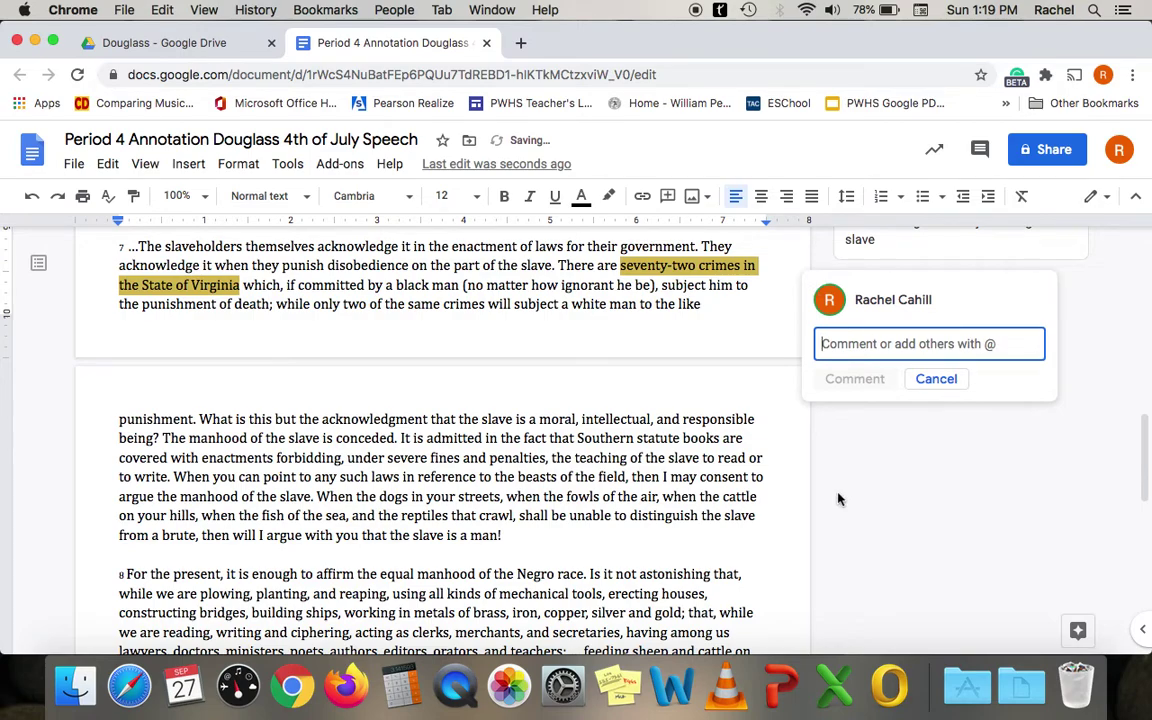
text(Black )
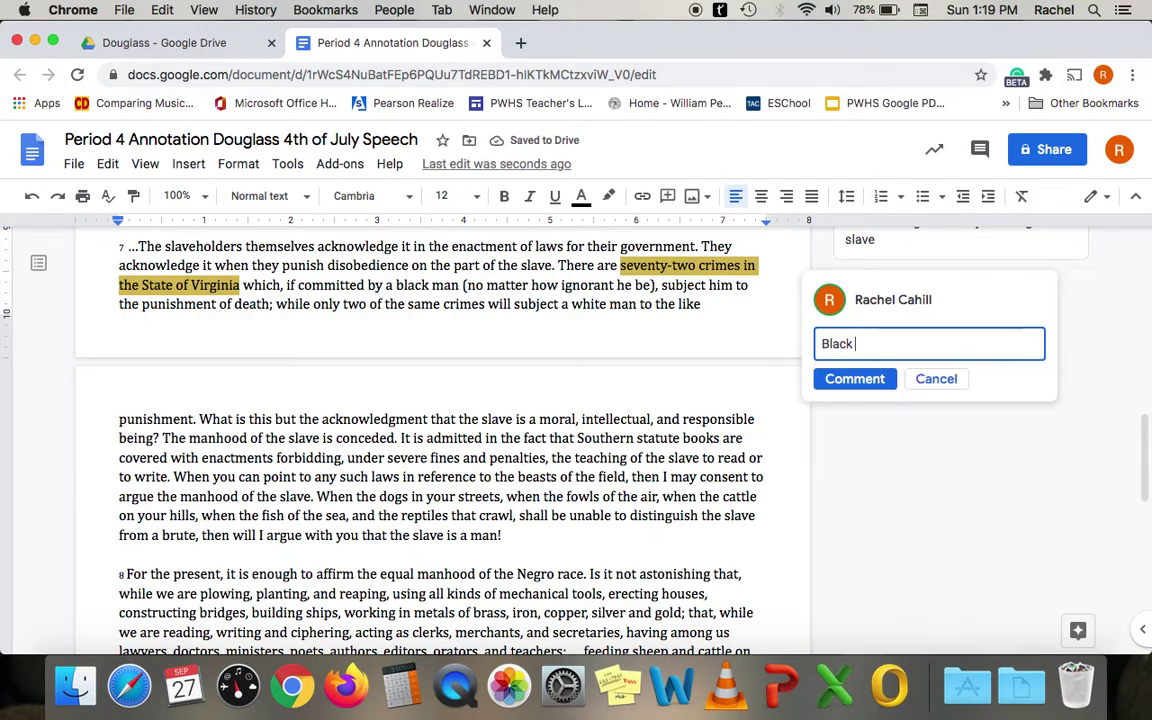
text(man c)
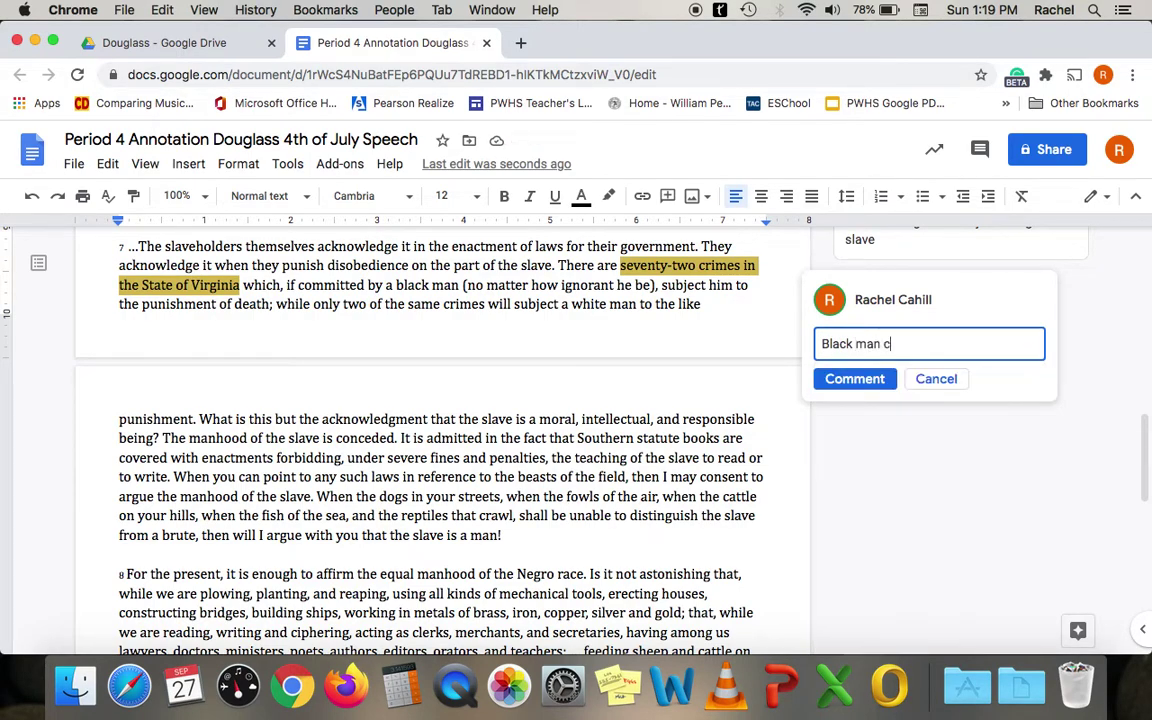
text(ommitts a crime)
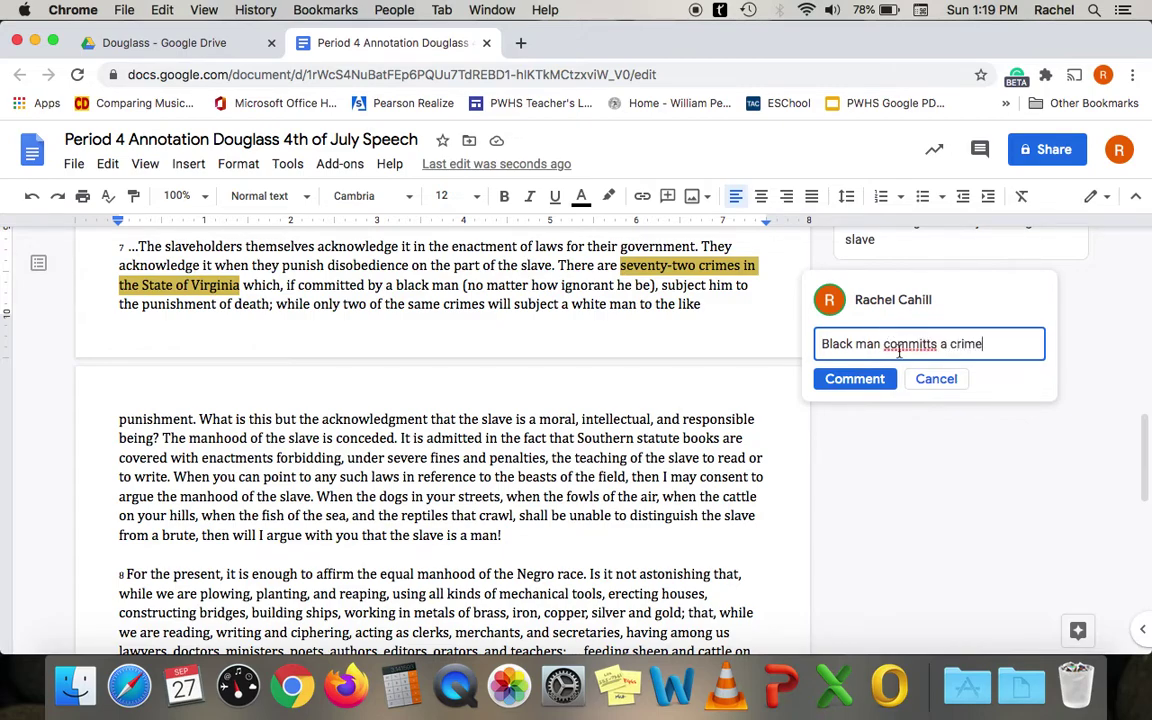
right_click(905, 344)
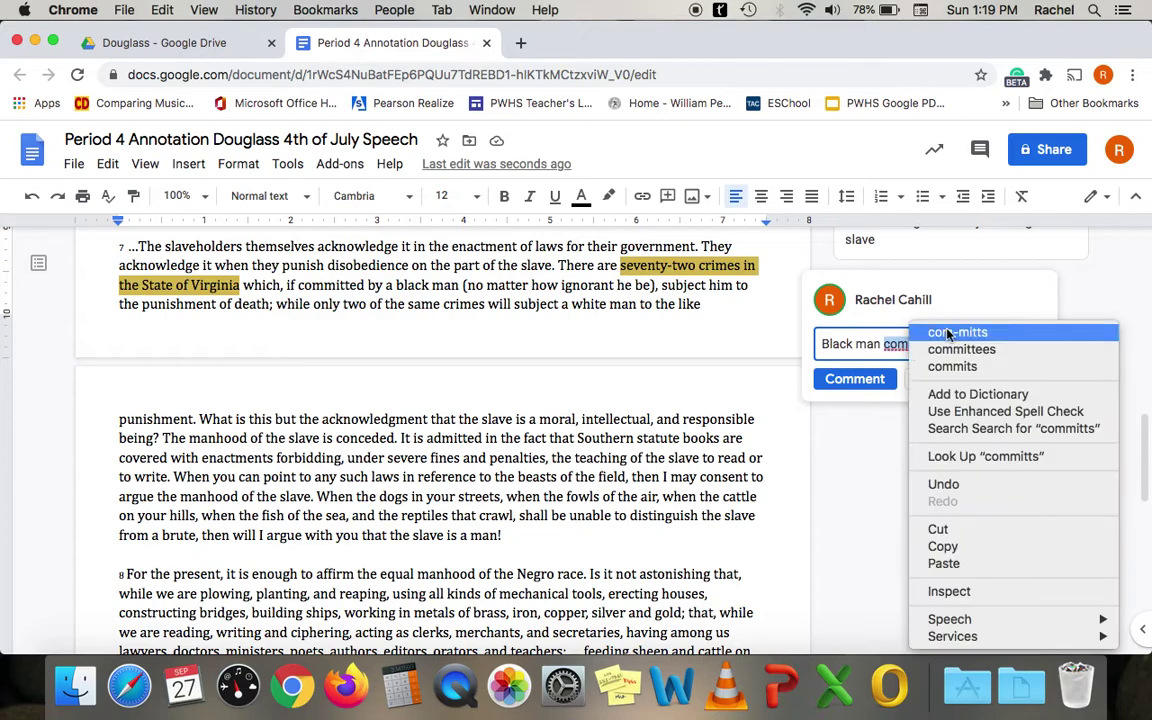
click(946, 367)
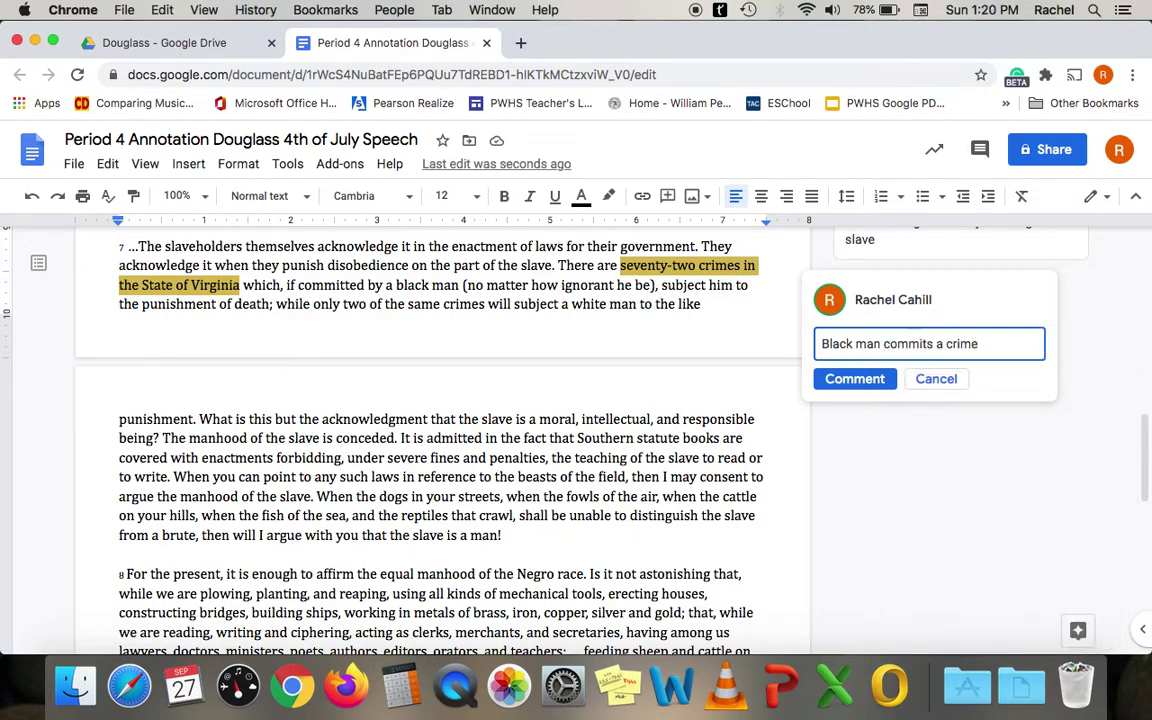
text(= death)
Step: Add a second line, "White man commits a crime= not death", to the open comment and post it
key(Return)
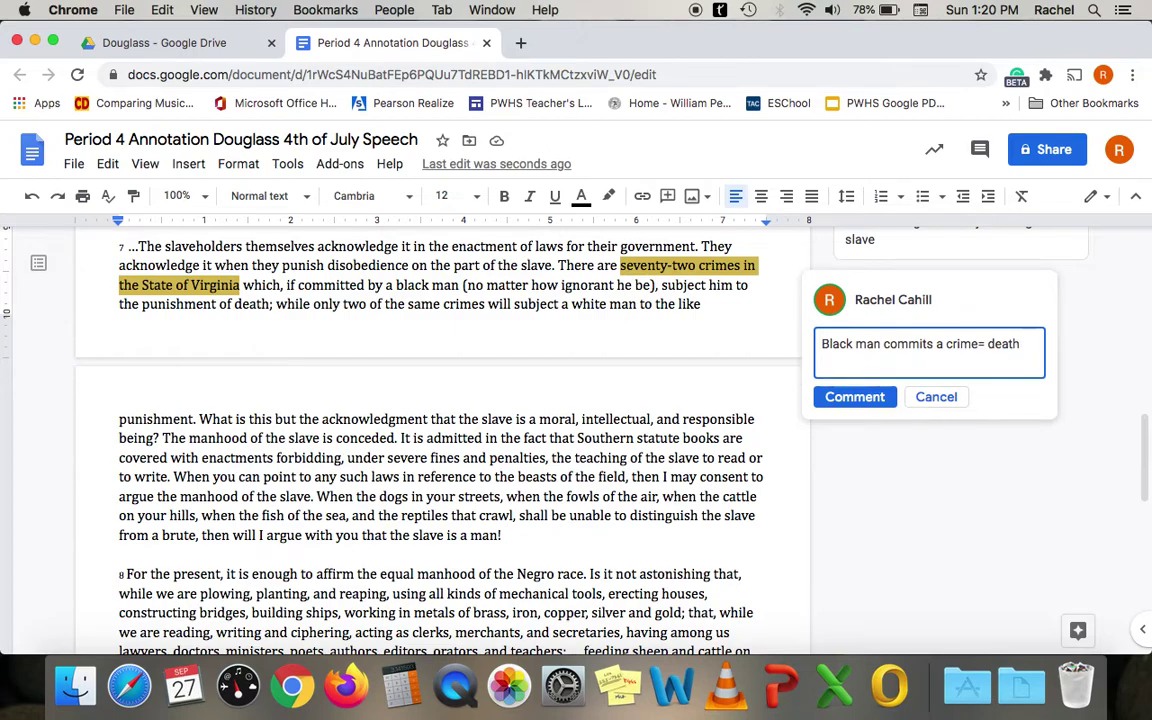
text(White man commi)
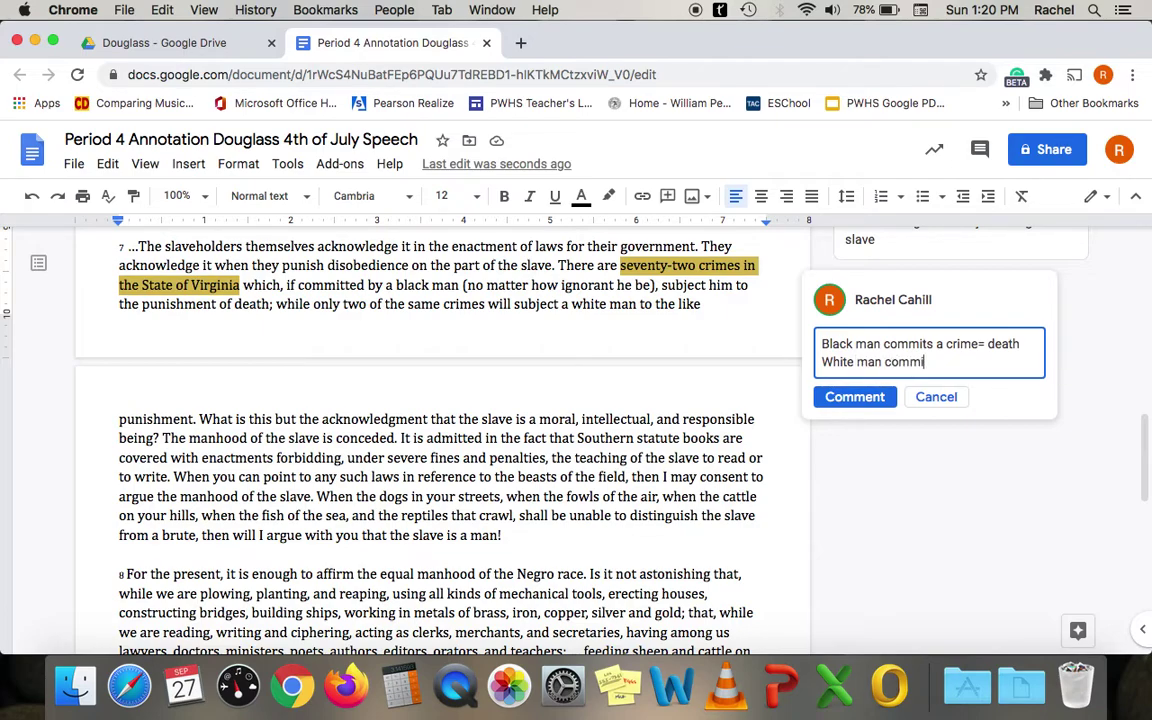
text(ts a crime= not death)
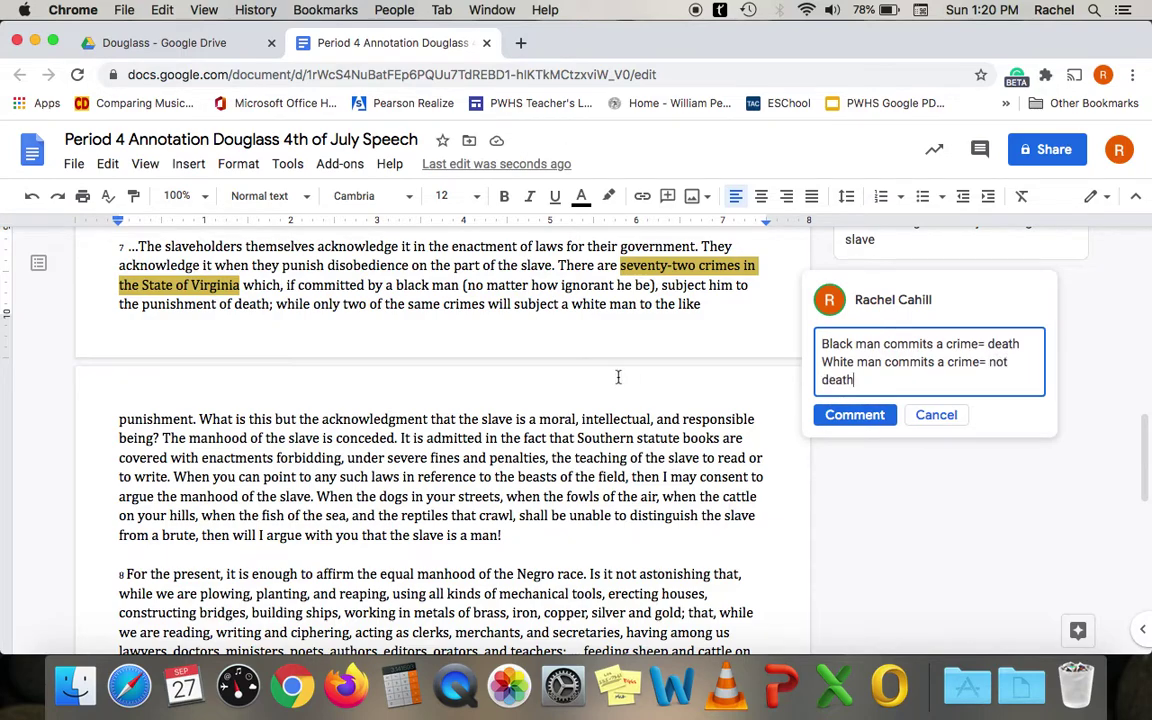
click(869, 427)
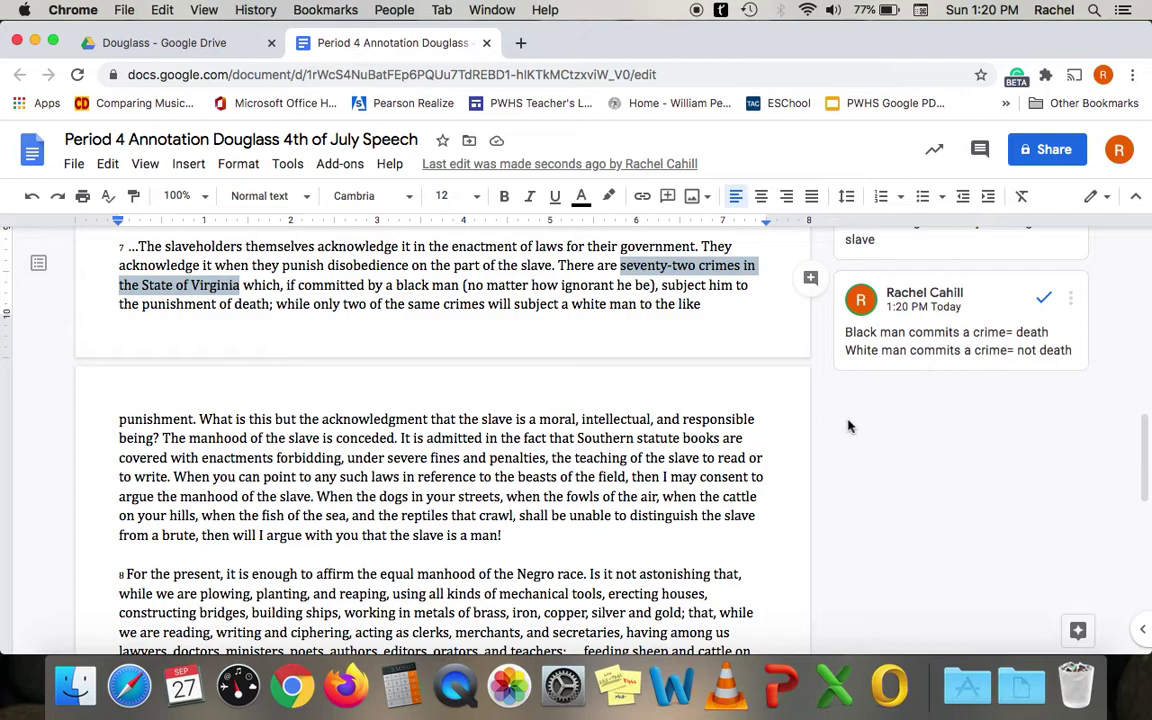
Step: Post a comment on "moral, intellectual, and responsible" in paragraph 7 reading "Proof that slaves are human being."
click(200, 419)
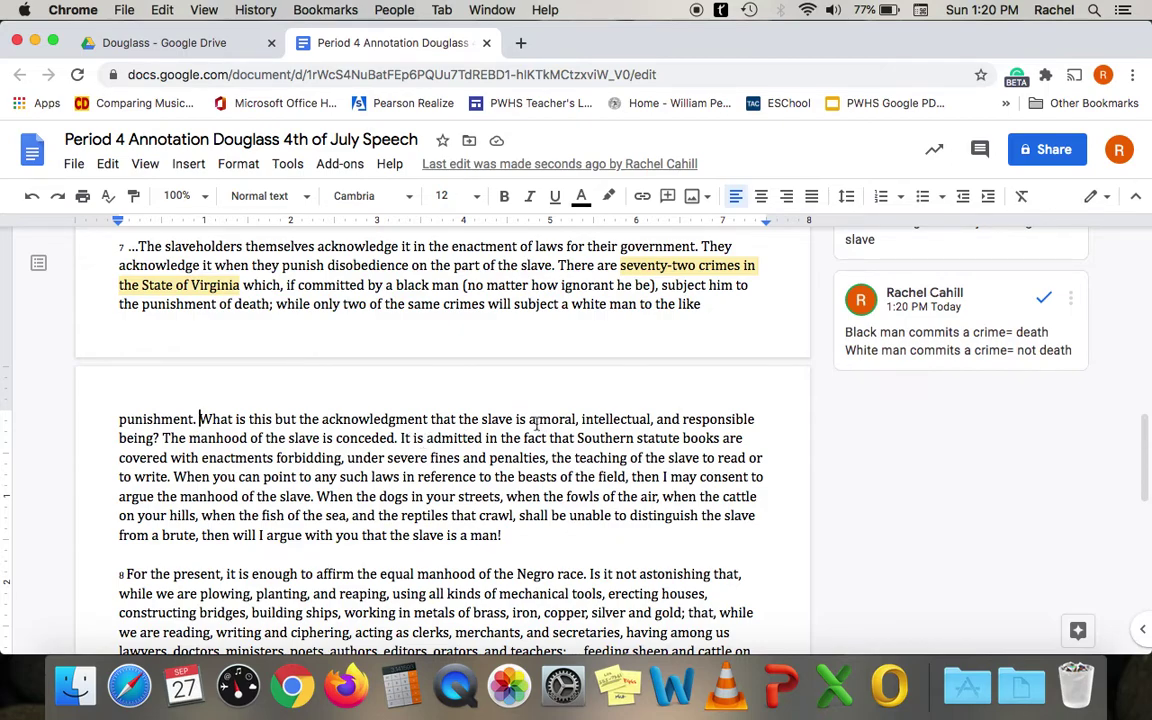
drag(539, 419, 760, 418)
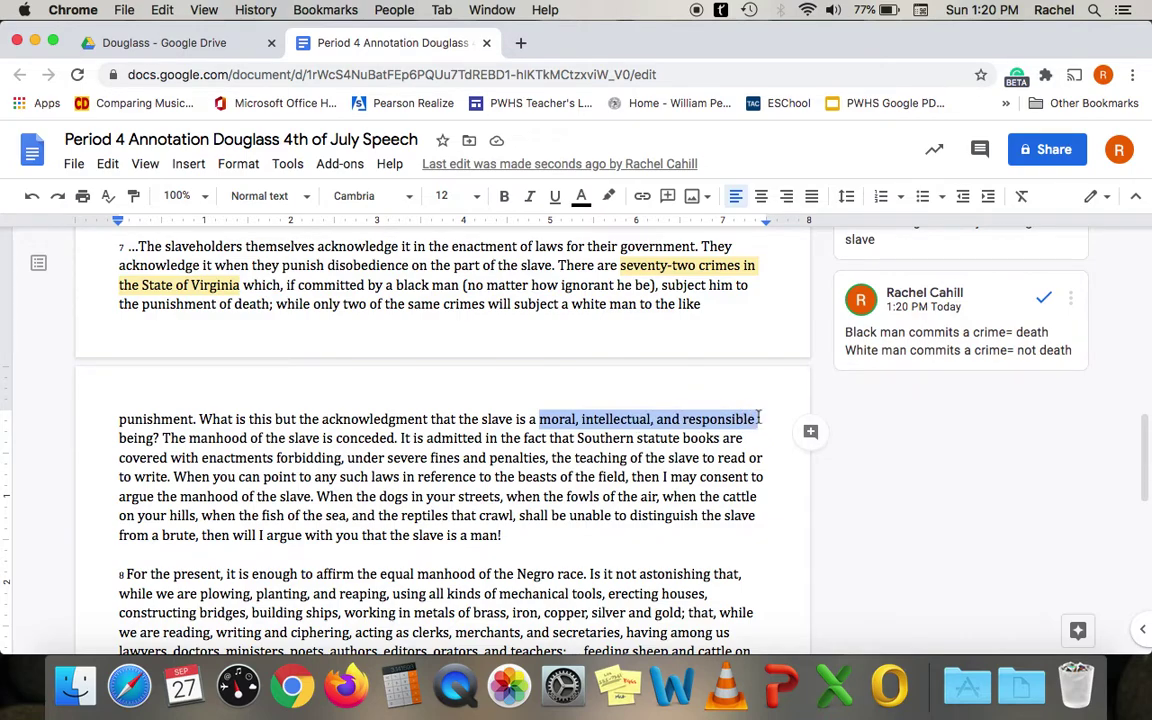
click(810, 432)
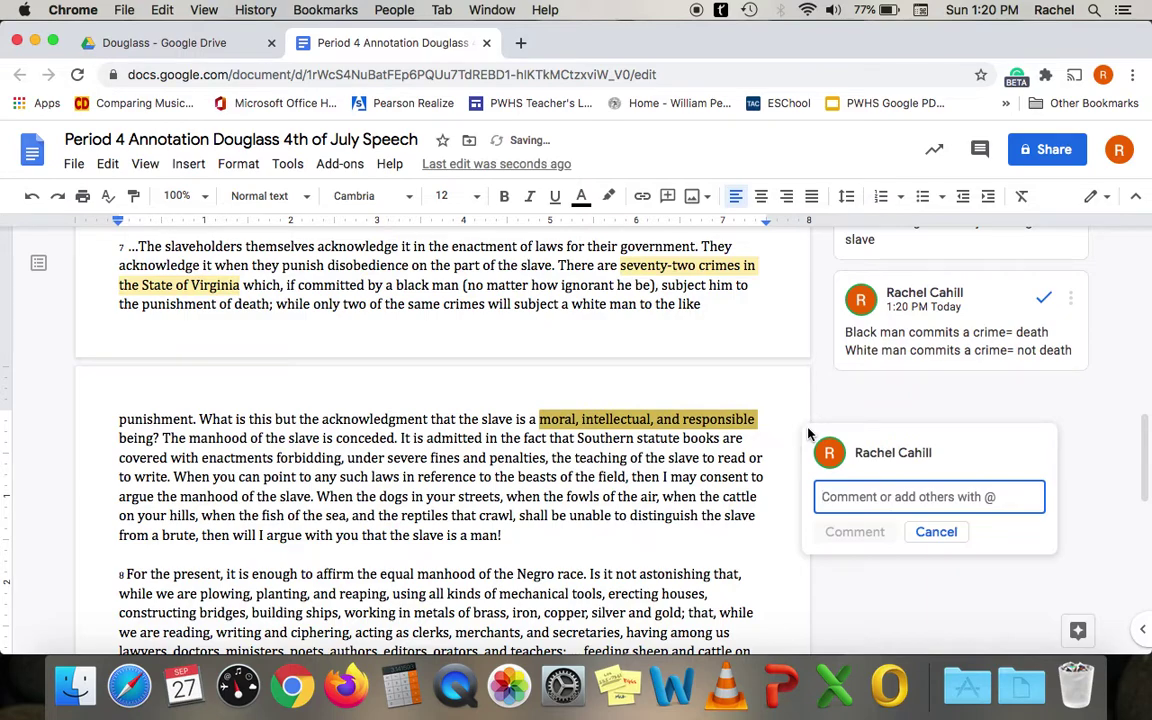
text(Proof)
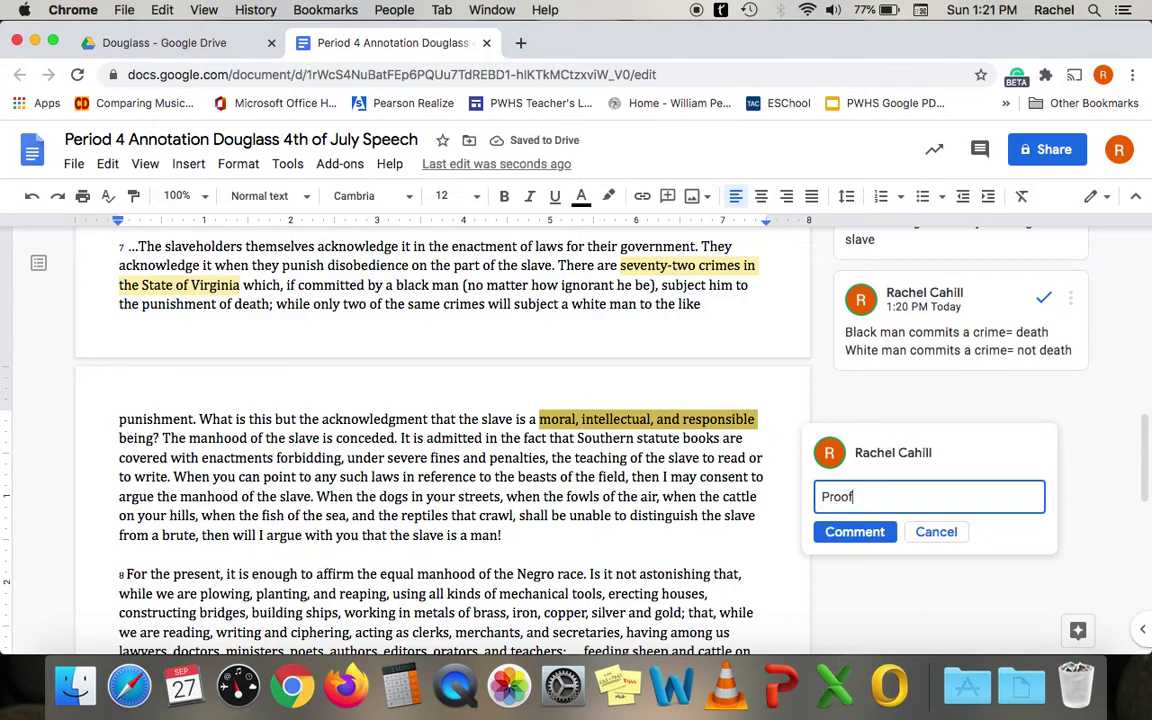
text( d)
key(BackSpace)
text(that s)
key(BackSpace)
key(BackSpace)
text(slaves are )
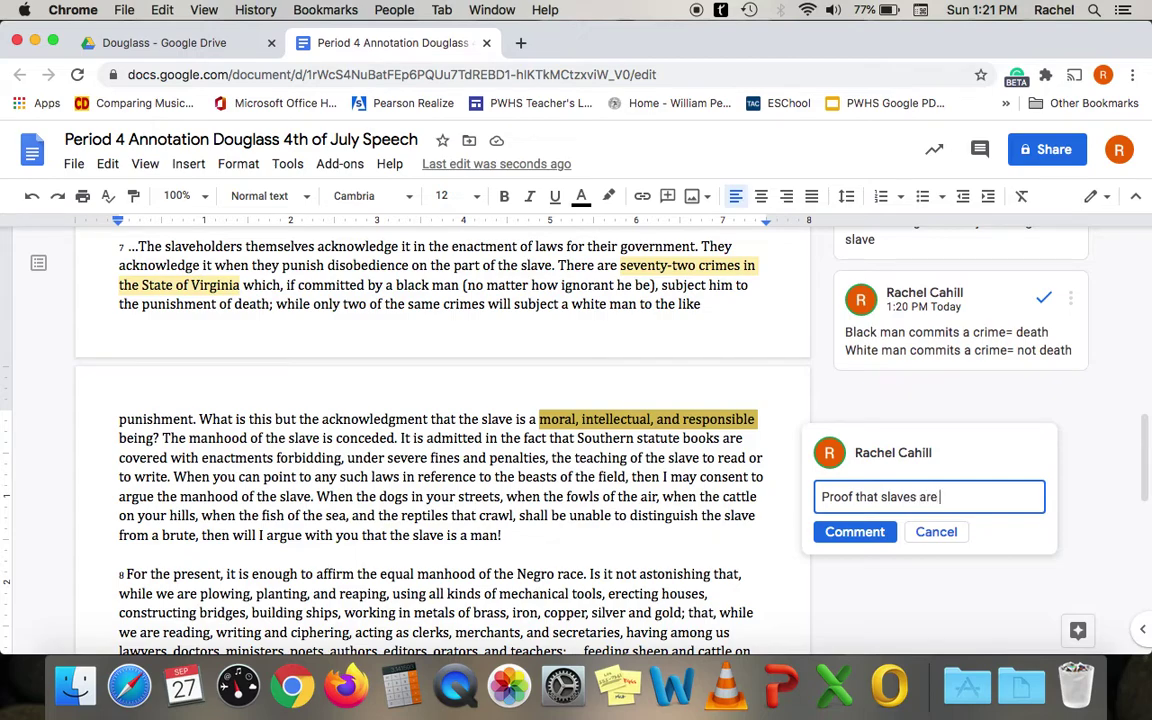
text(human being.)
click(850, 533)
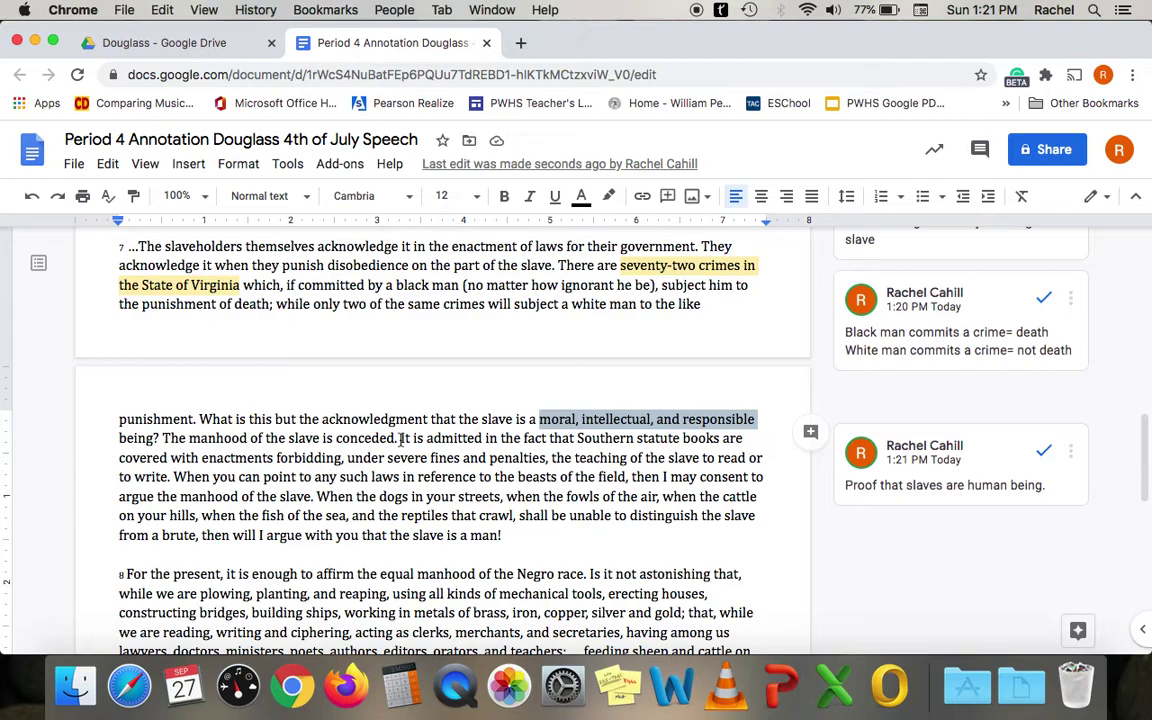
Step: Post a comment on "slave to read or to write" in paragraph 7 reading "Proof that slaves are human beings."
click(669, 459)
drag(669, 459, 168, 478)
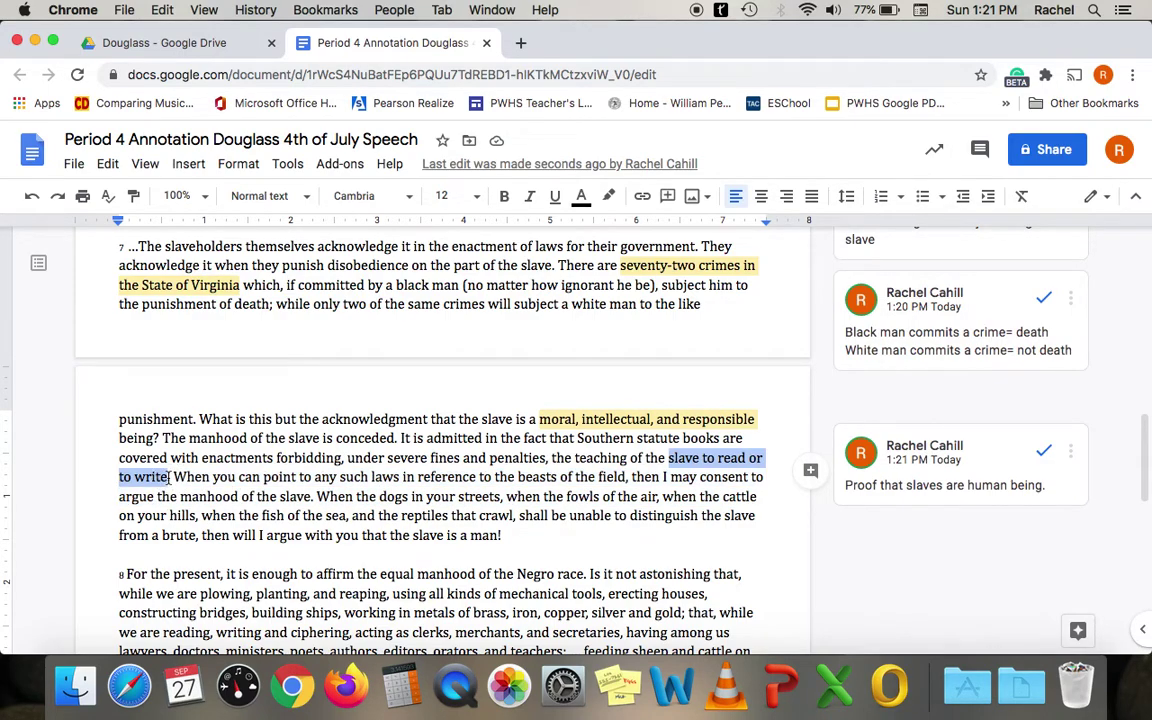
click(811, 470)
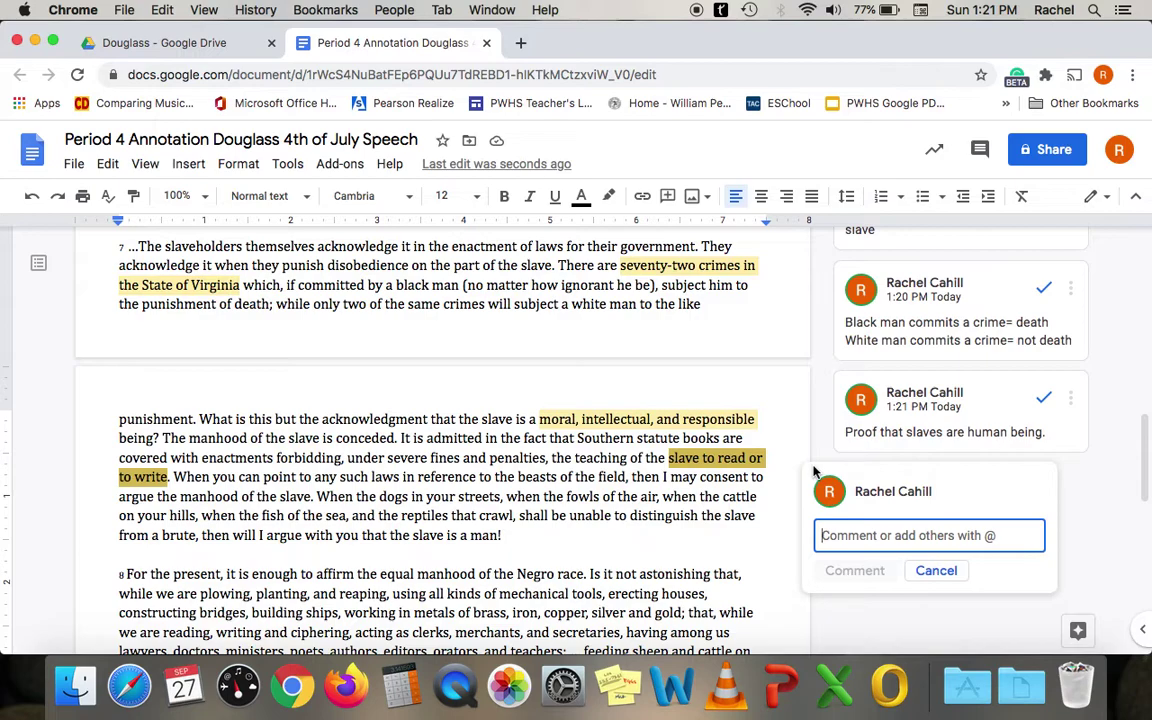
text(P)
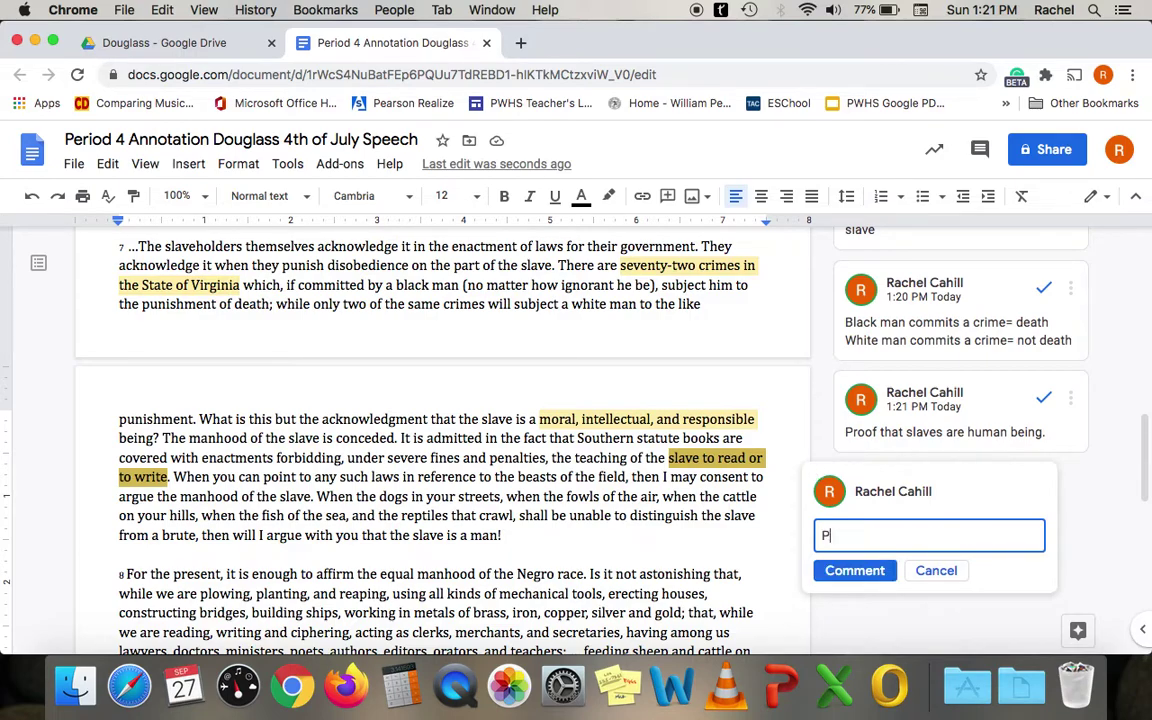
text(roof that slaves are)
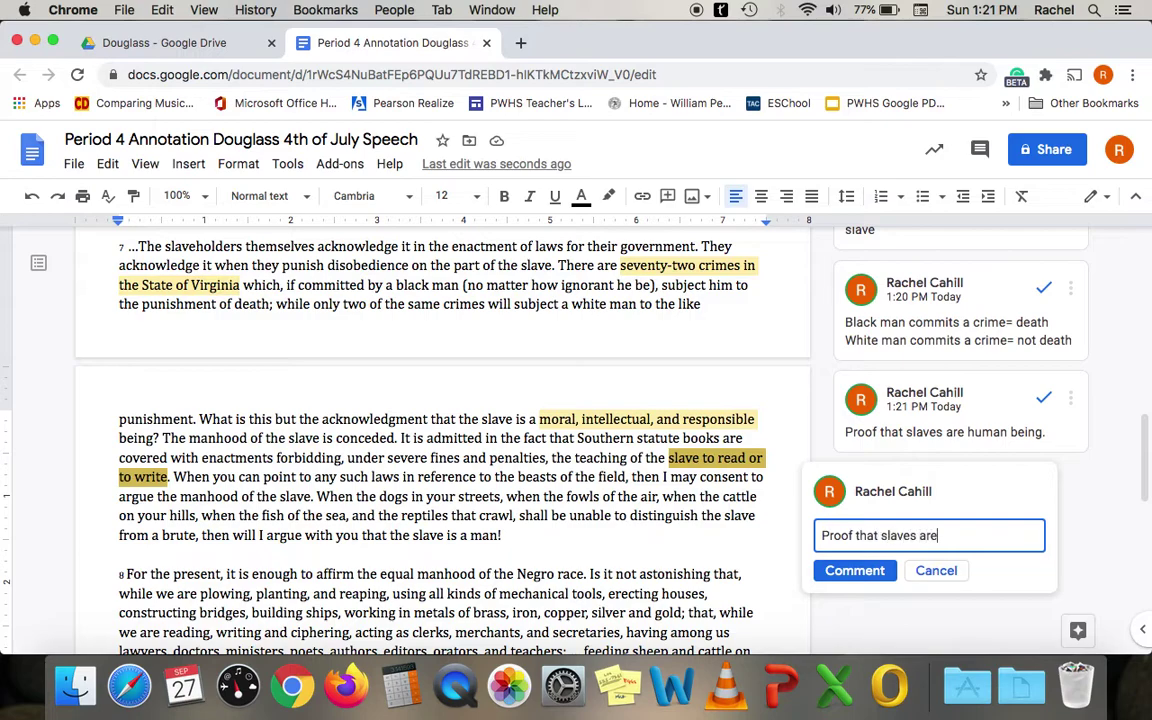
text( humsn beings.)
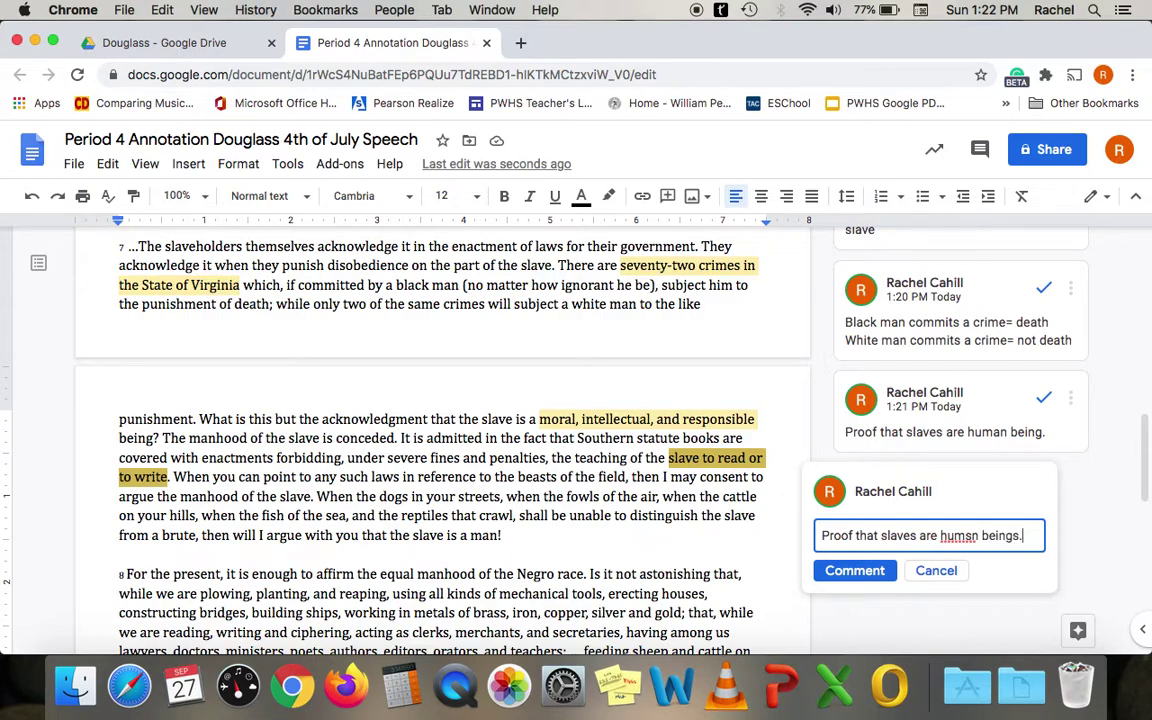
click(969, 536)
key(BackSpace)
text(a)
click(850, 573)
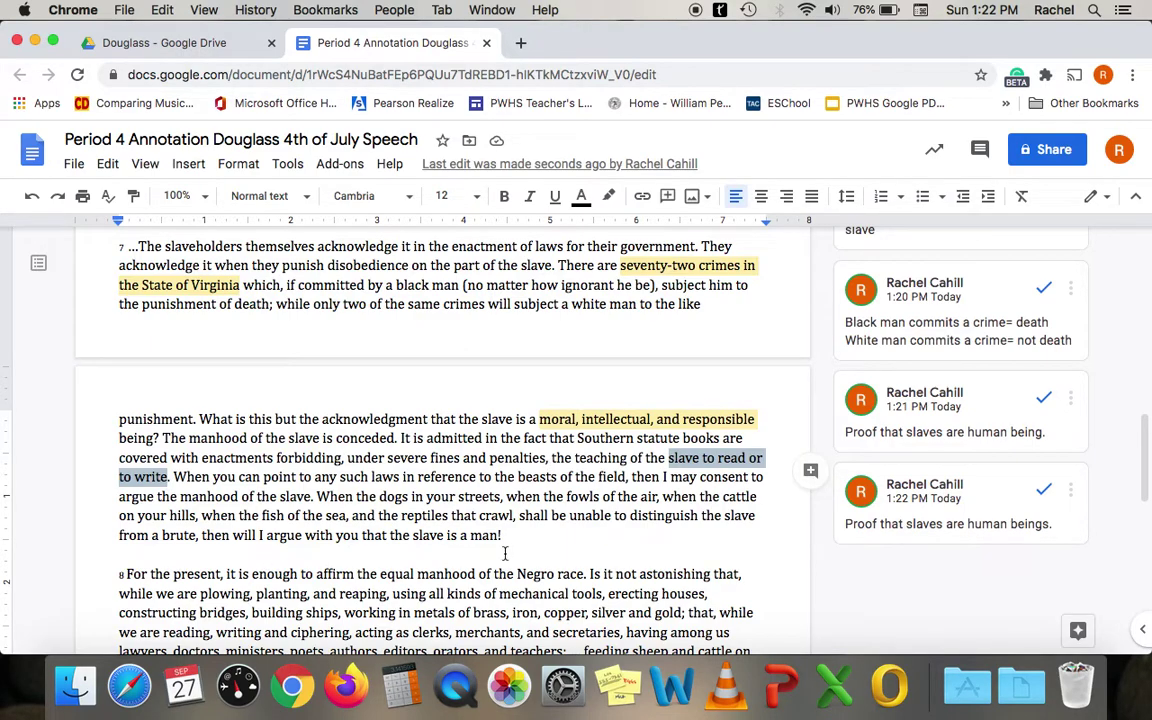
Step: Comment on "the slave is a man!" with "God/creation. Animals cant tell the difference. FD says there is NO DIFFERENCE between black and white."
drag(502, 535, 390, 535)
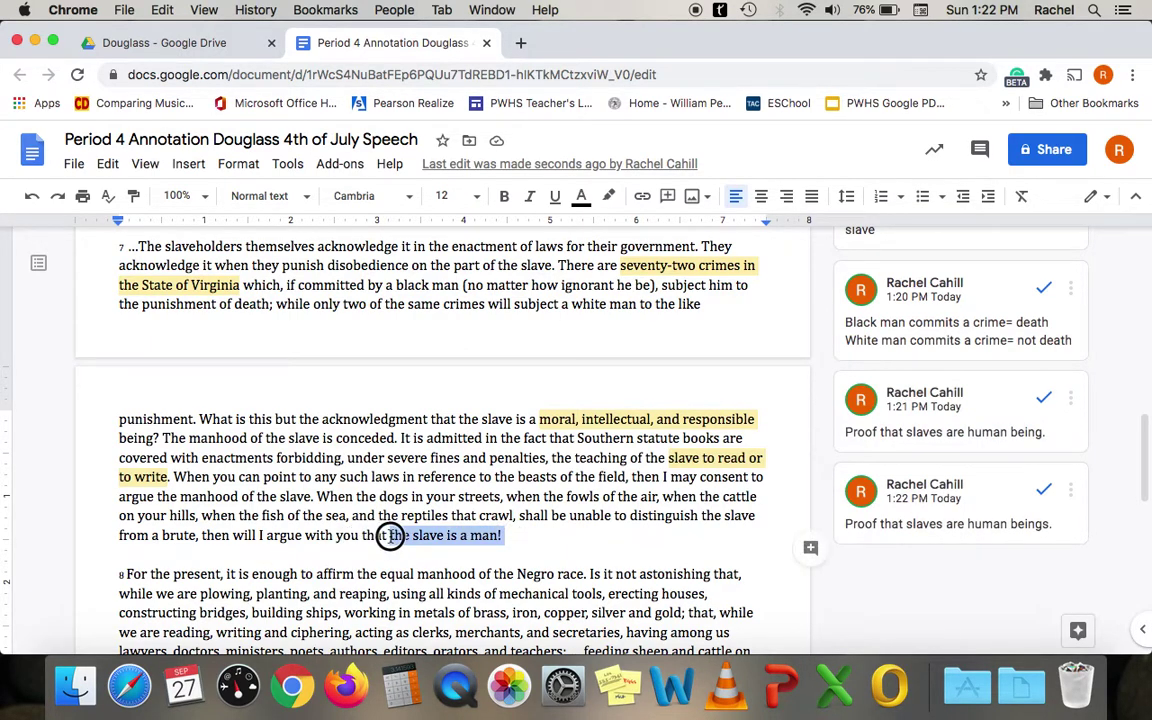
click(811, 548)
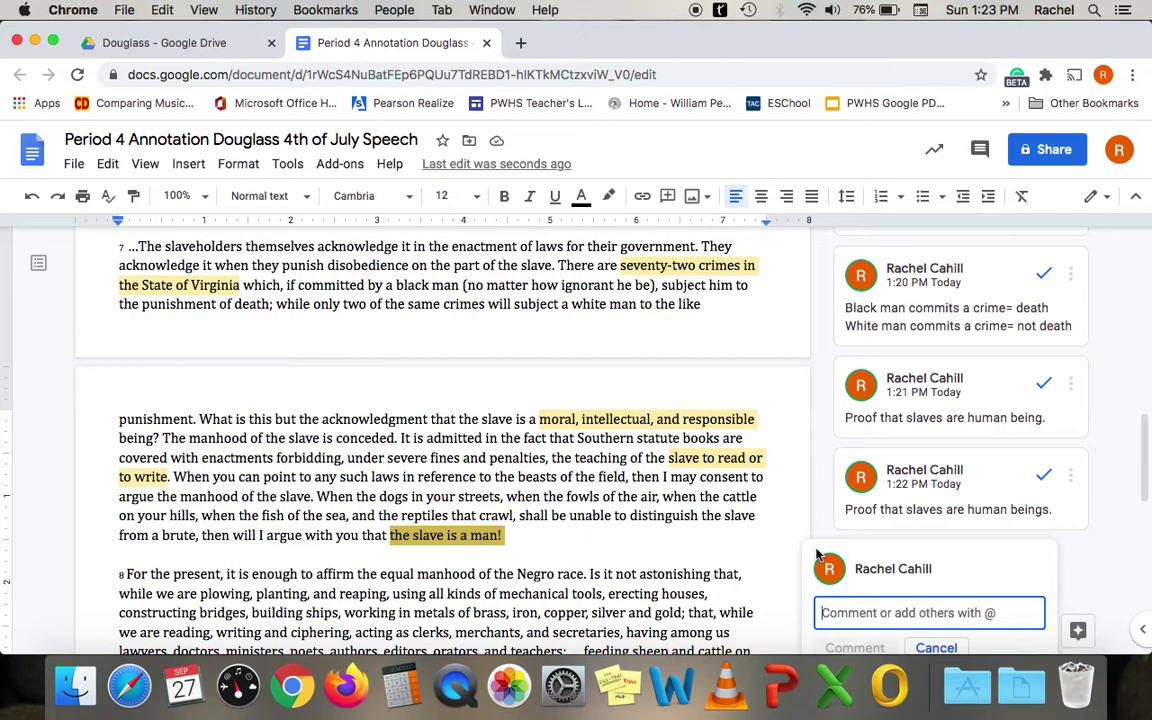
text(G)
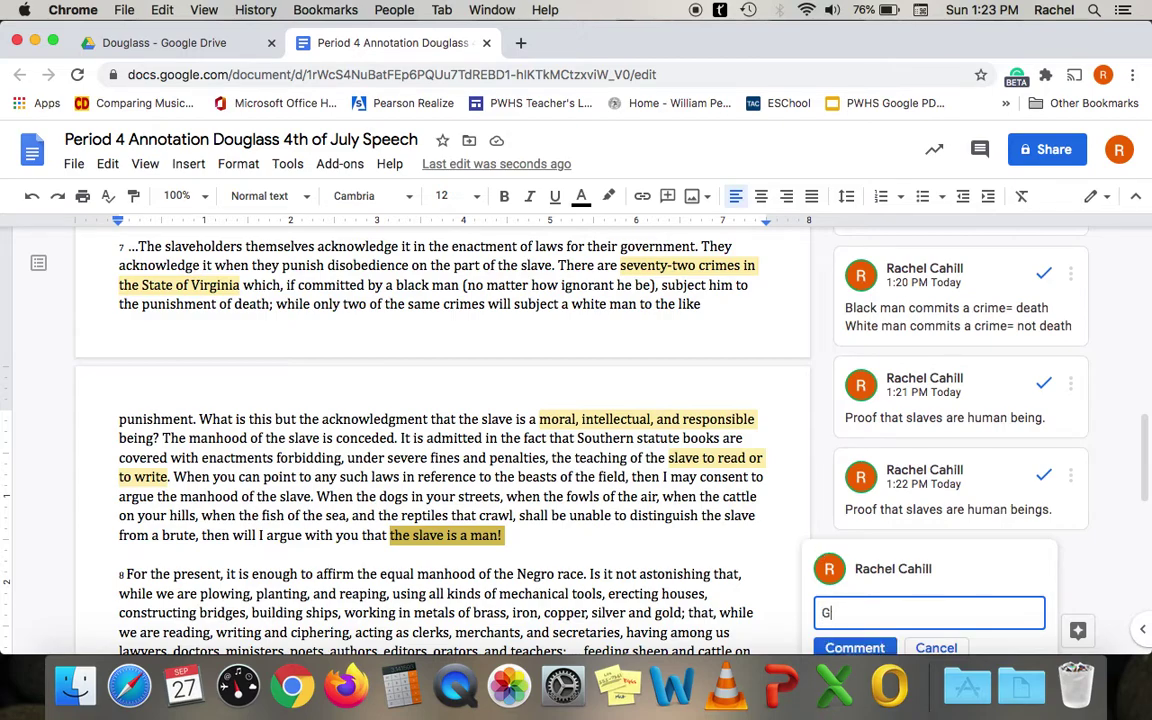
text(od/creation.)
text(Animals c)
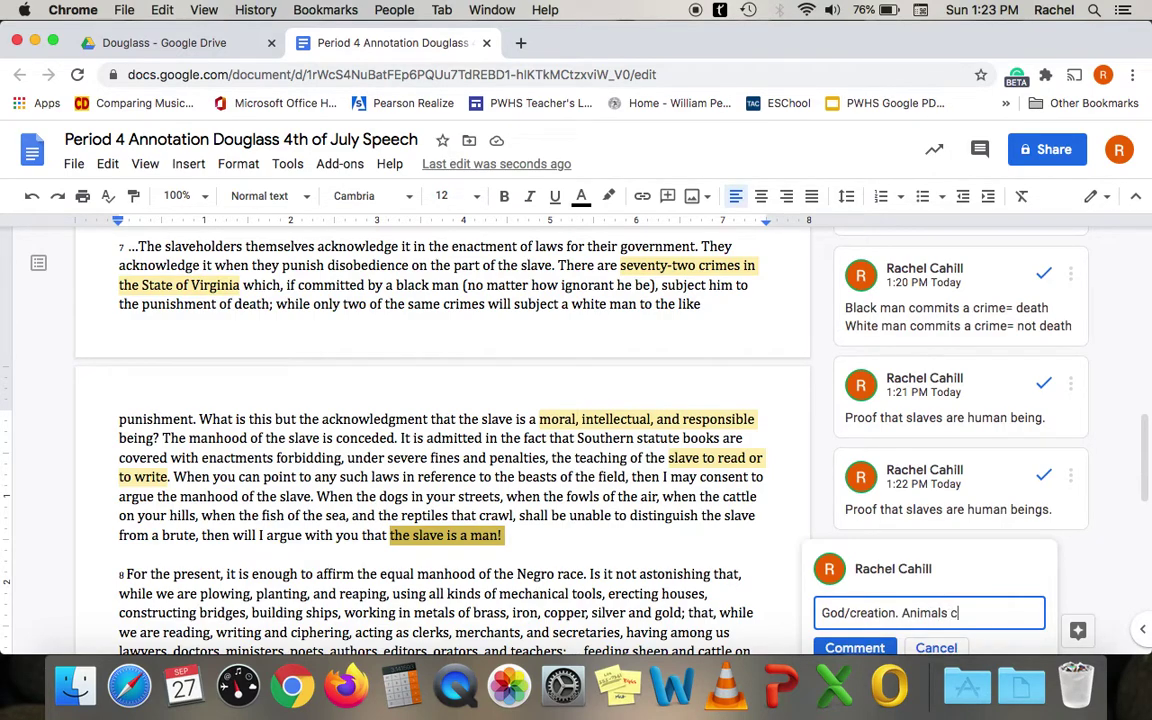
text(ant tell the difference.)
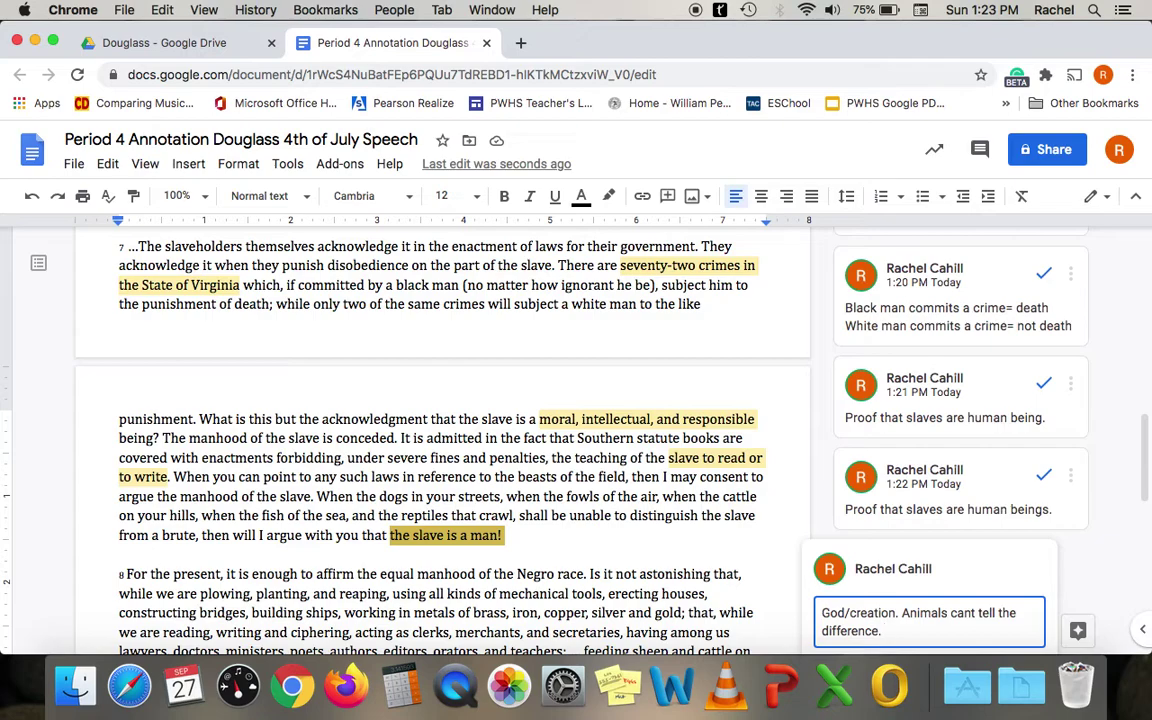
text(FD says there is NO D)
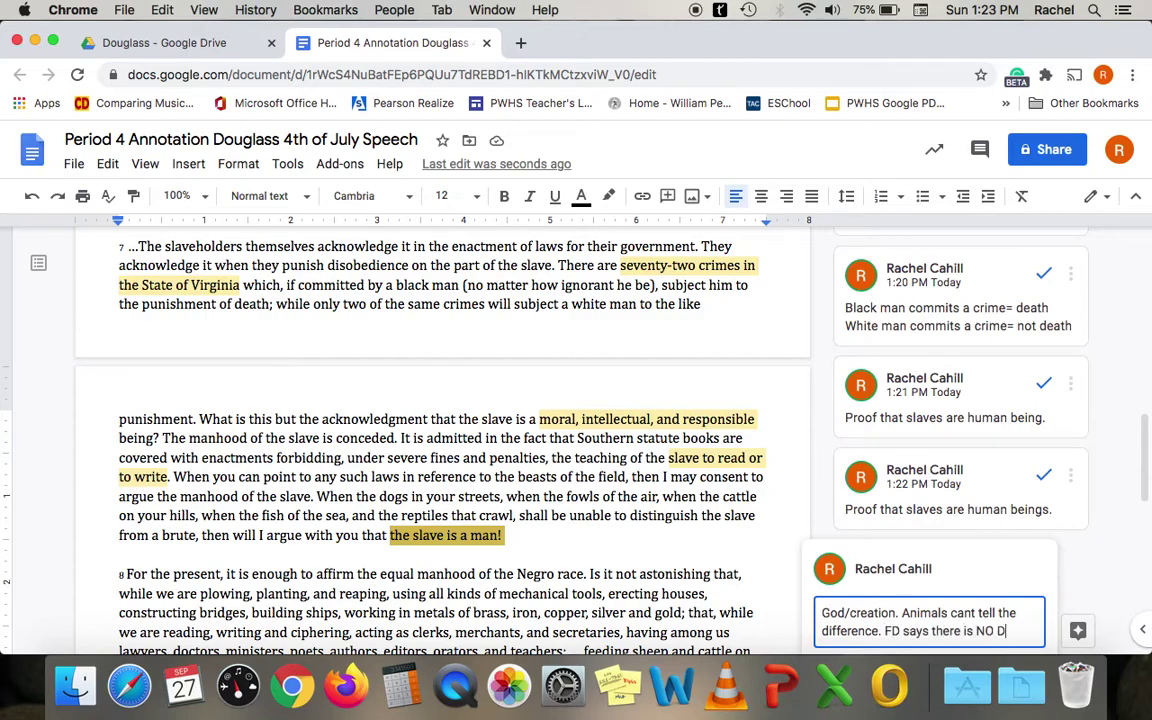
text(IFFERENCE be)
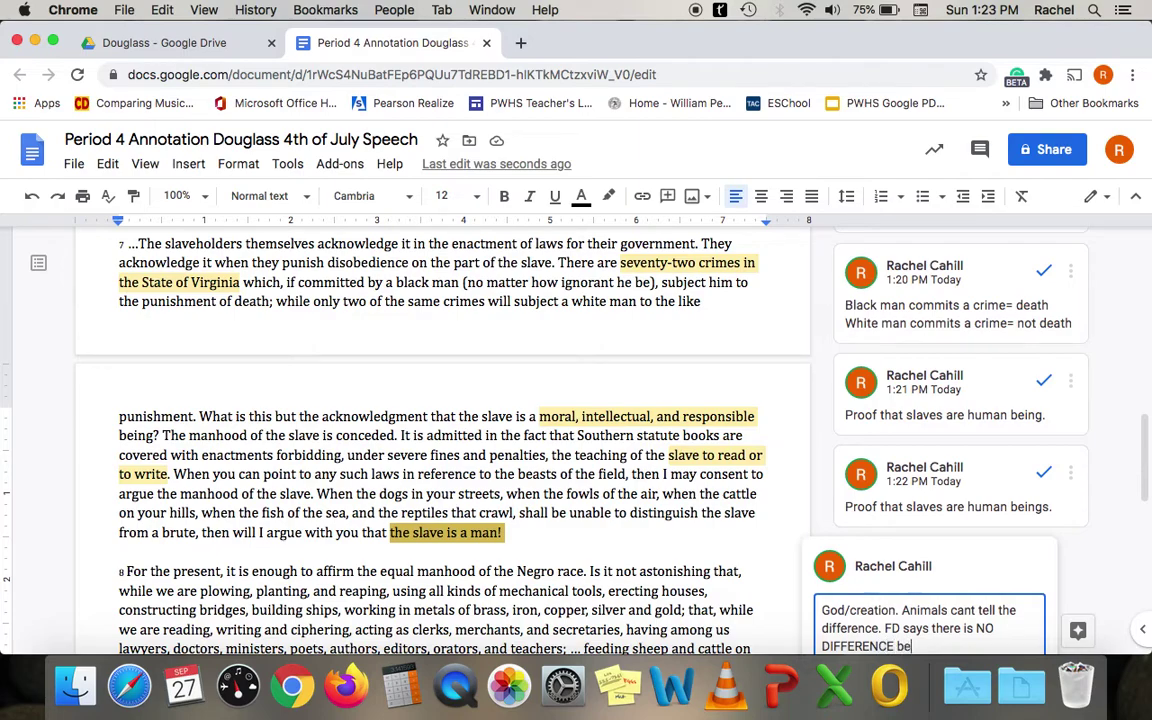
text(tween black and white.)
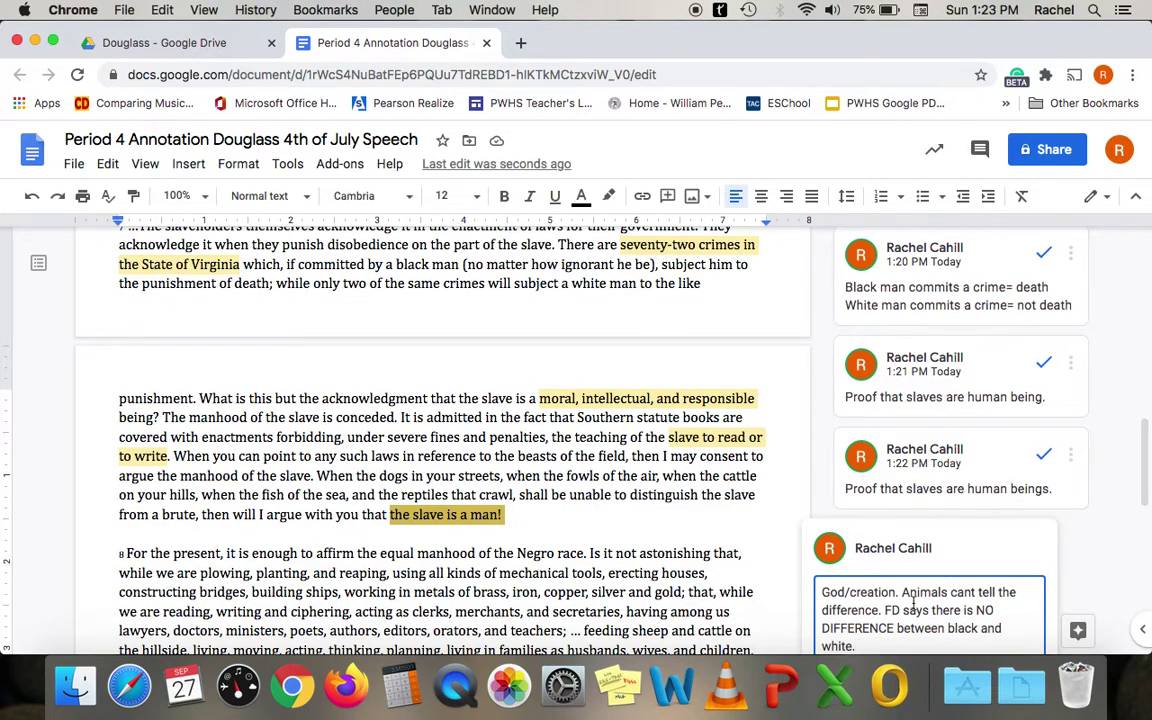
scroll(913, 600, down, 4)
click(864, 526)
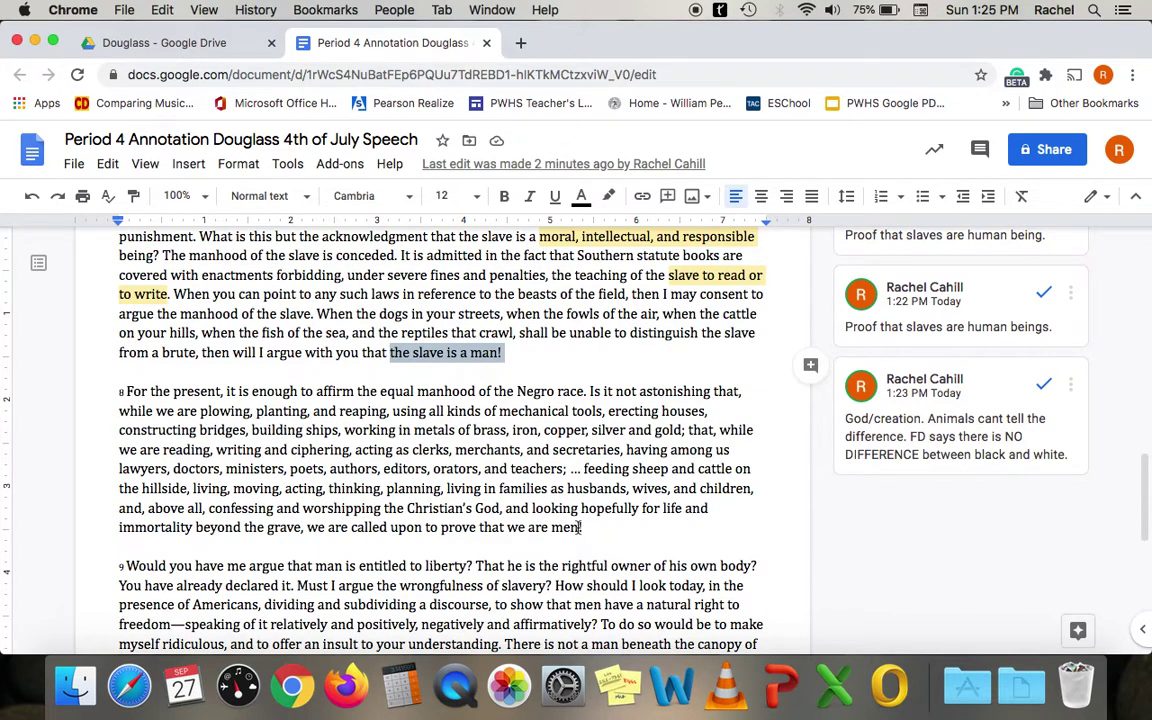
Step: Start a comment on "we are men" at the end of paragraph 8 with "Prove that they are human beings. After"
drag(579, 528, 507, 527)
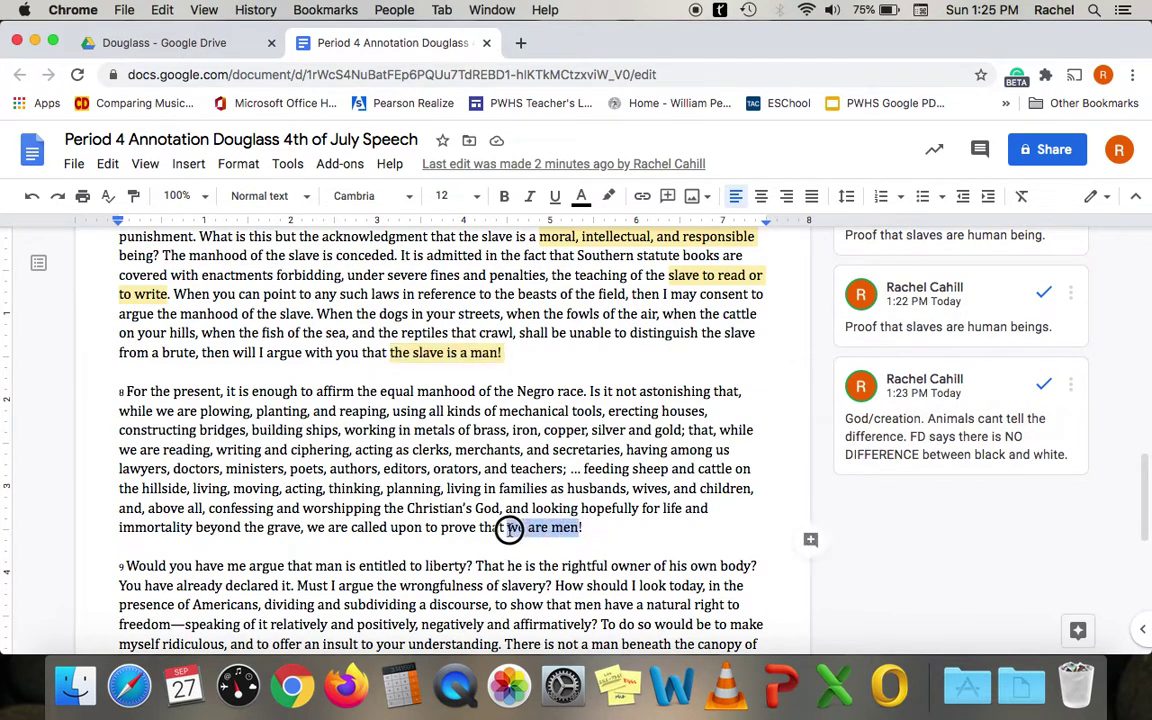
click(810, 541)
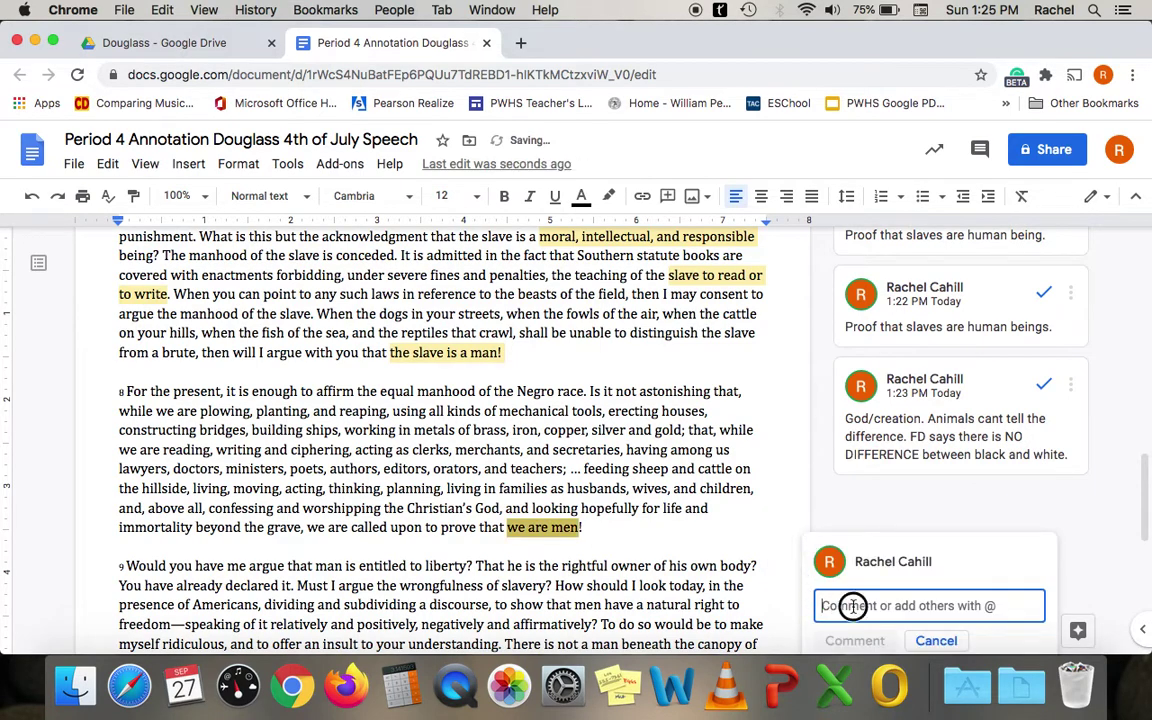
text(Prove)
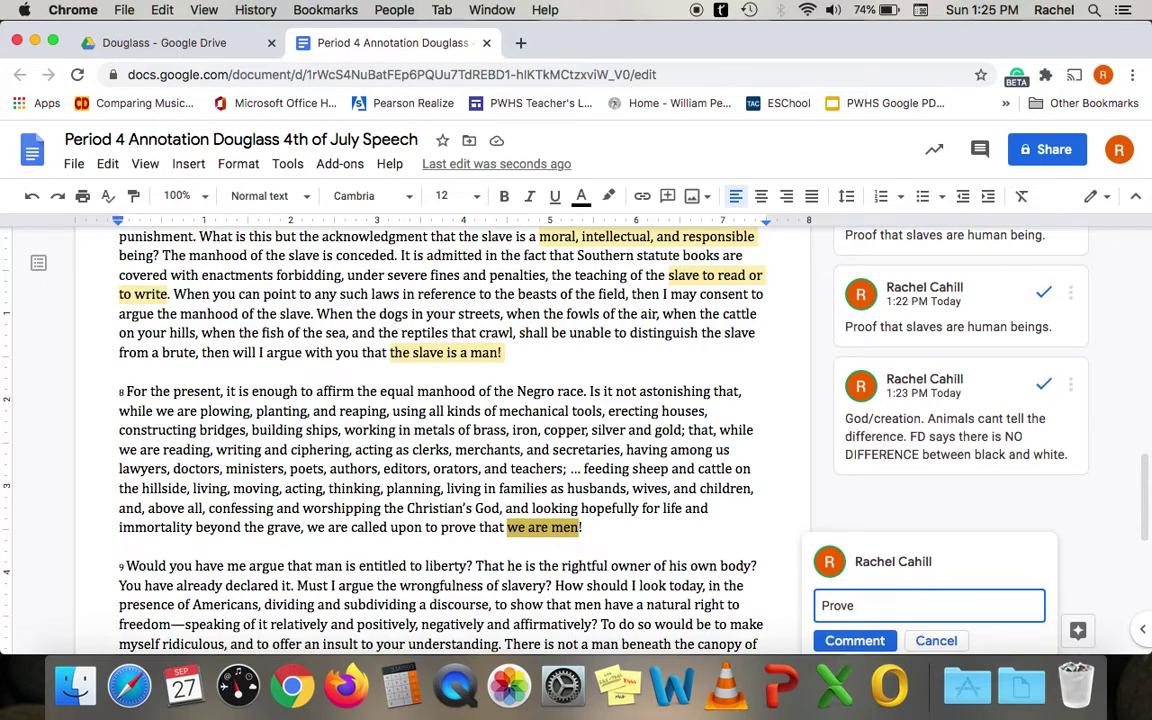
text(that they are human being)
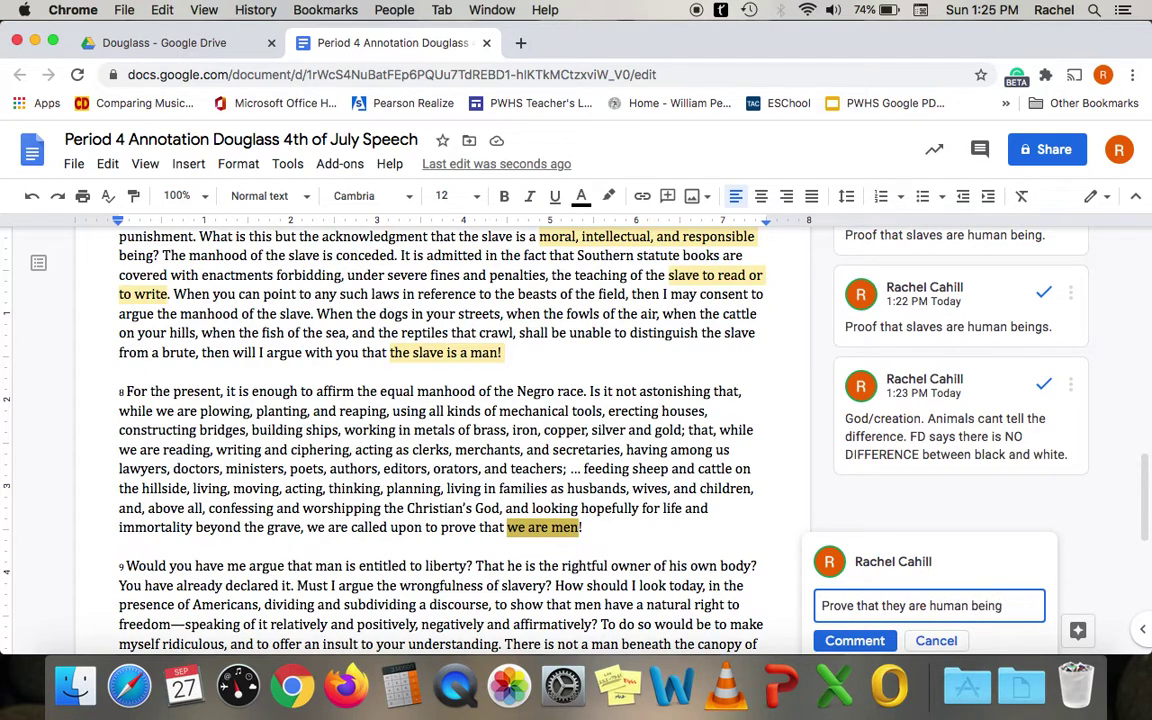
text(s. After)
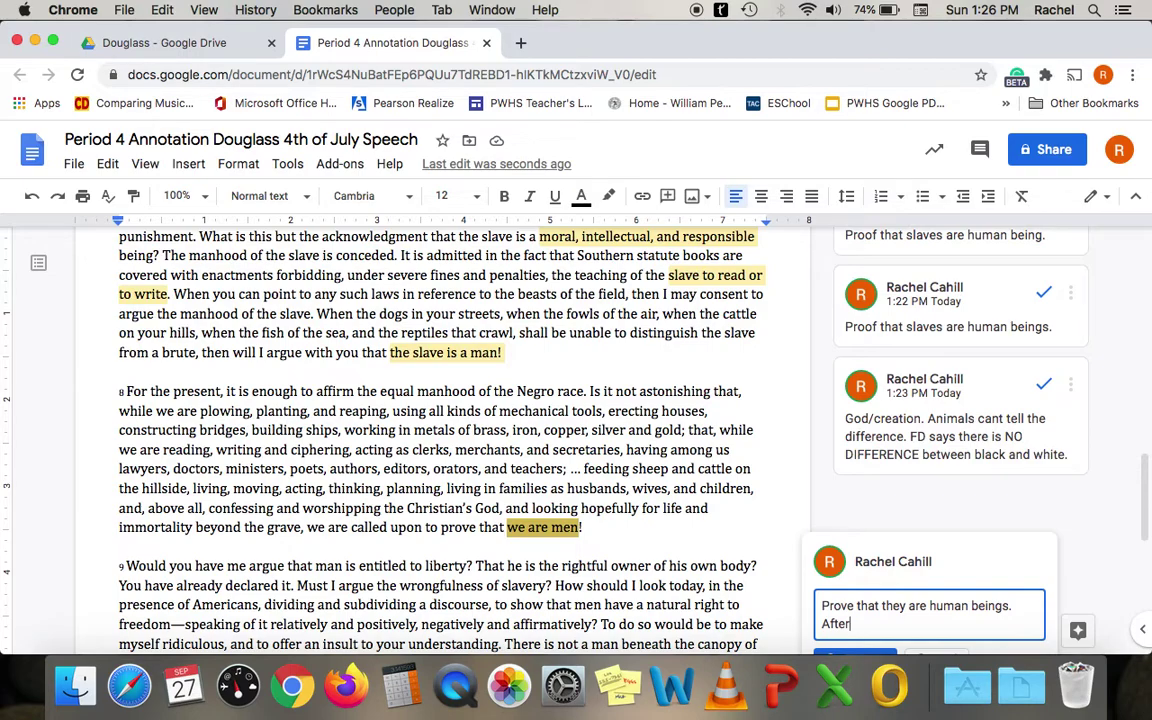
Step: Continue the comment with "all of the things blacks do it still in not enough. It isnt even enough to follow the word of God." and post it
text(all of the things )
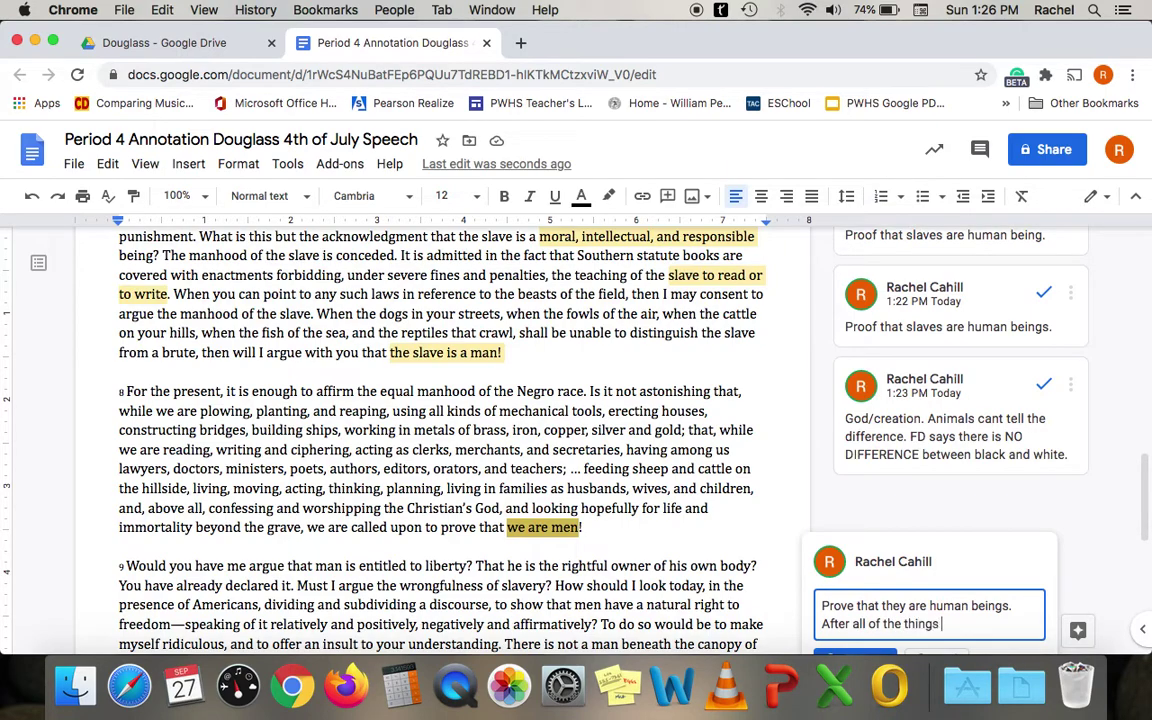
text(blacks do it still in not)
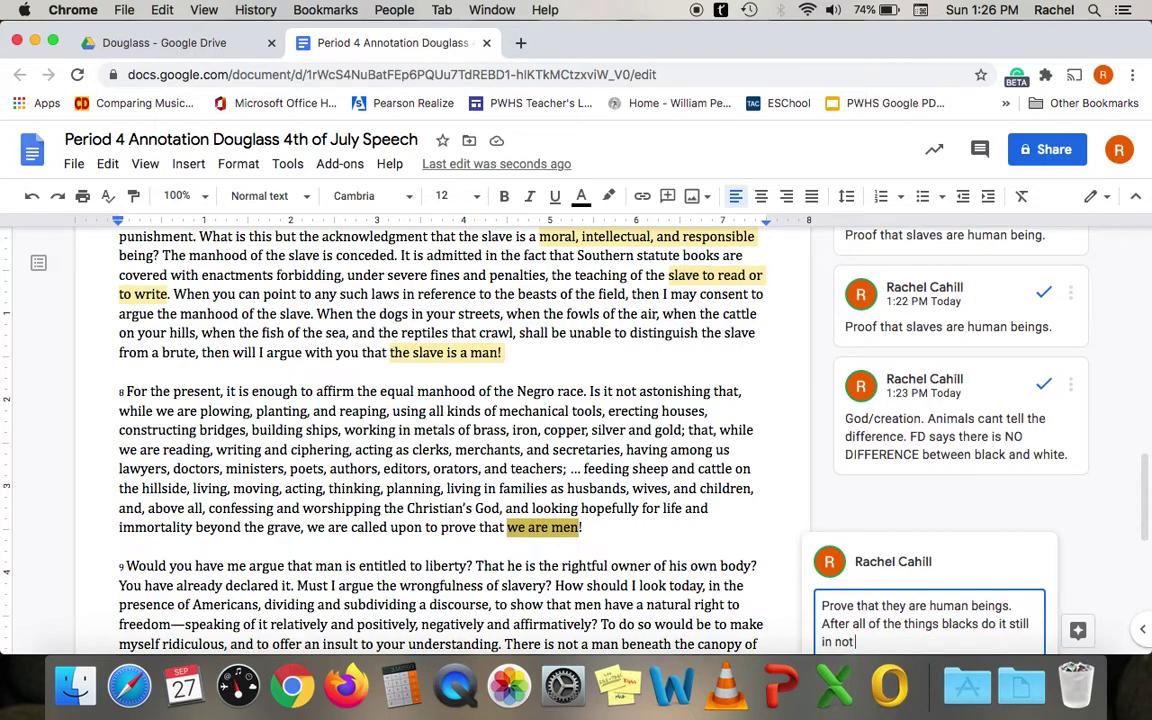
text( enough. It isnt even)
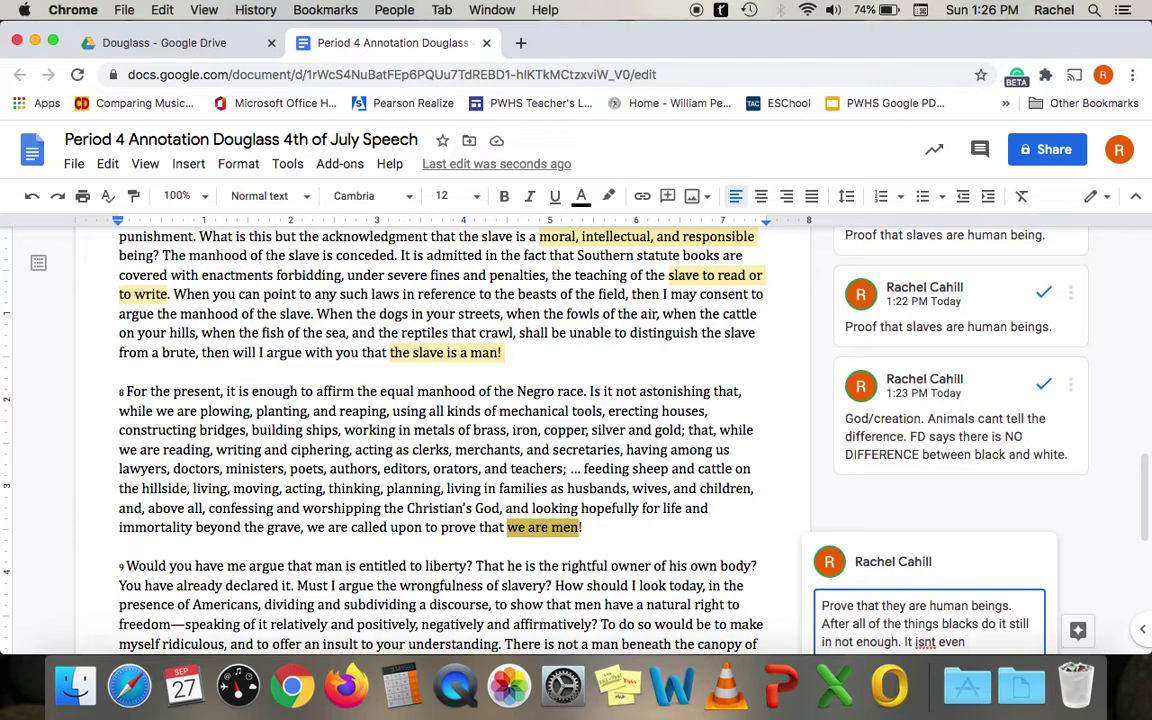
text( enough to foll)
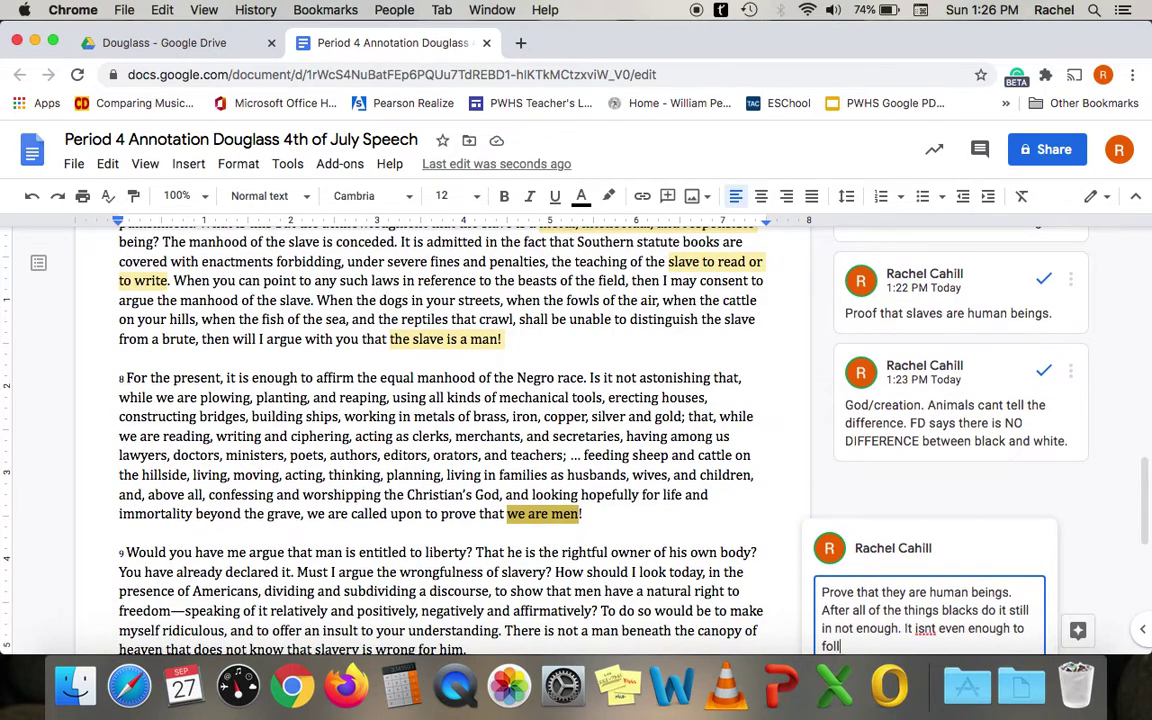
text(ow the word of God.)
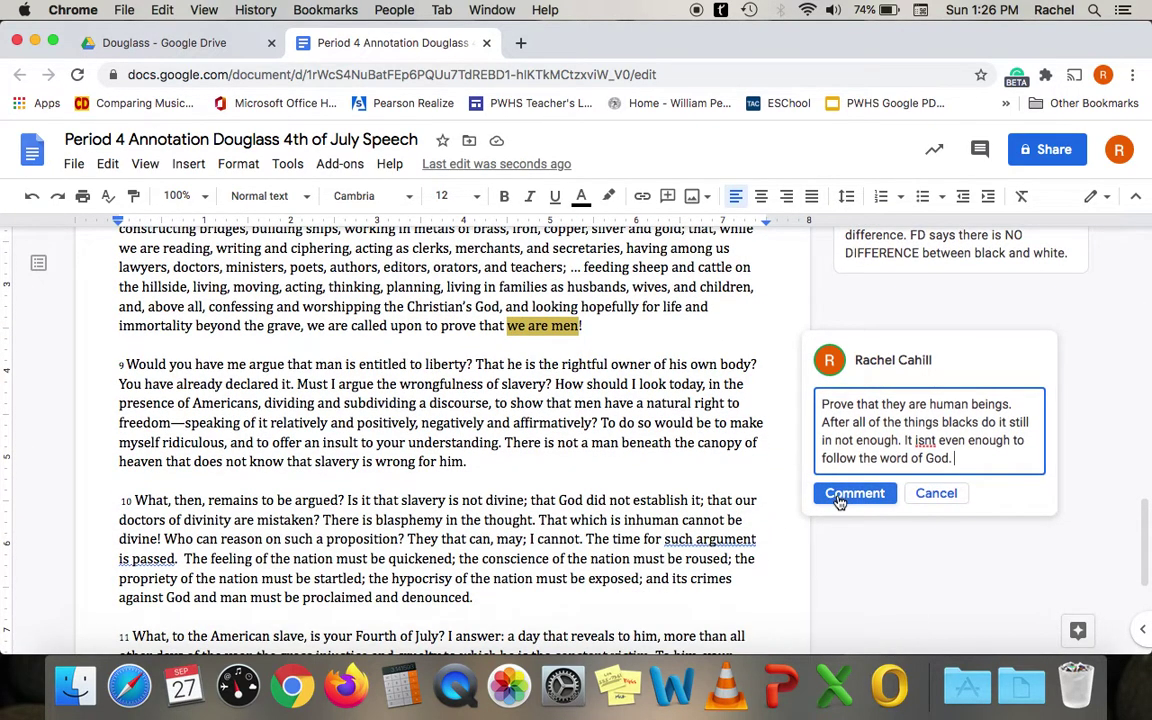
click(841, 496)
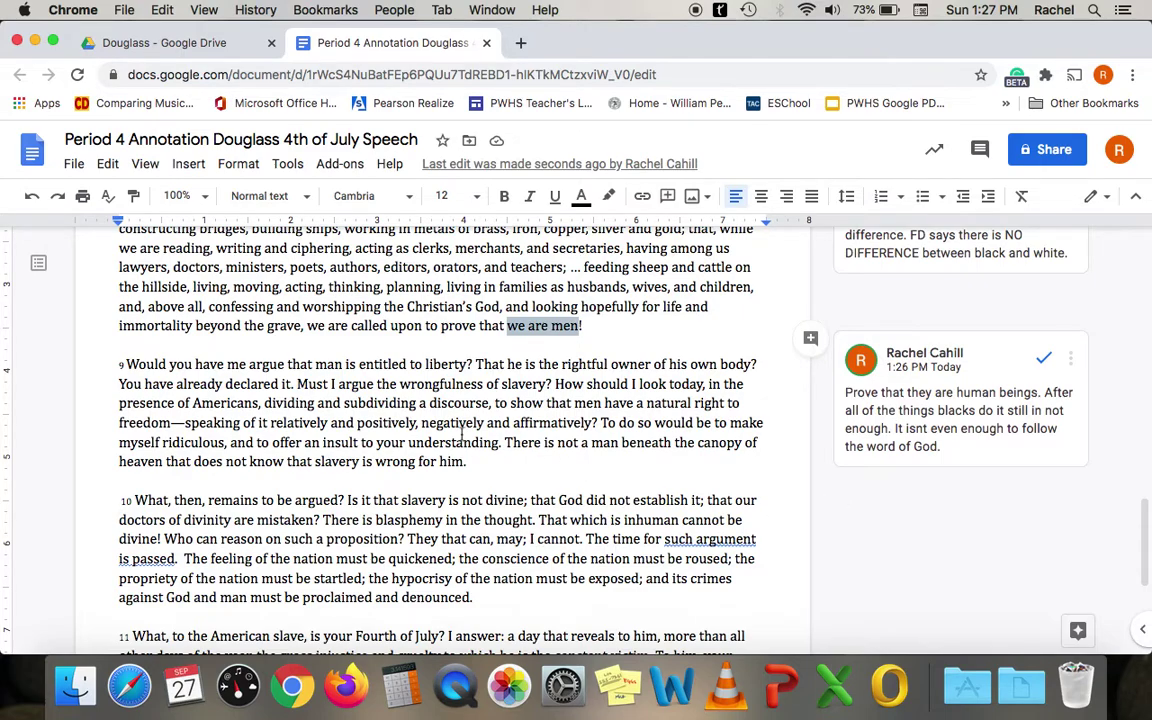
Step: Post a comment on the last sentence of paragraph 9 reading "Bible says slavery is wrong, but they are still allowing it to happen."
drag(501, 443, 323, 442)
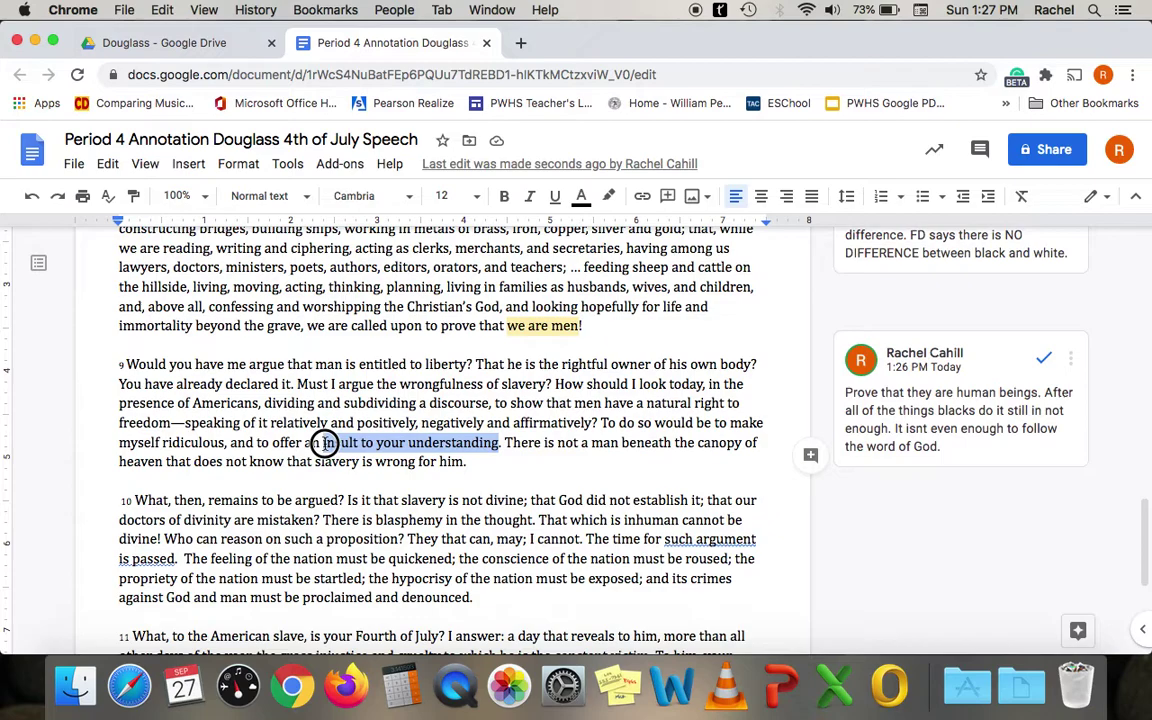
click(811, 456)
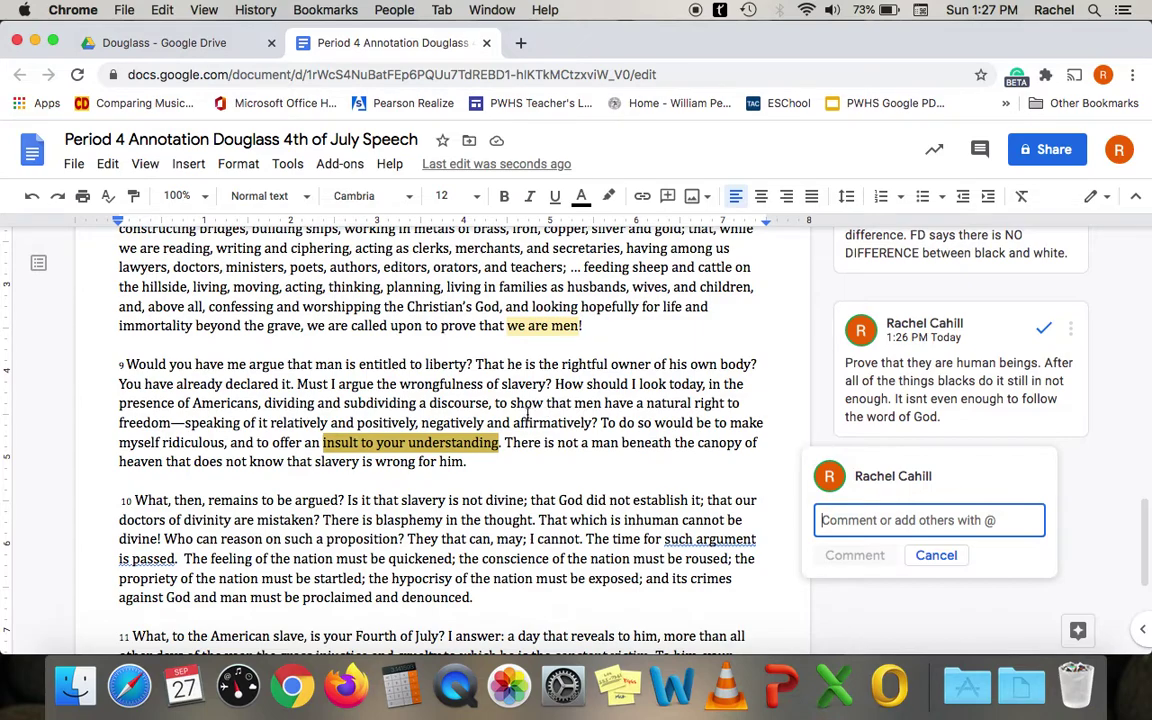
drag(507, 447, 789, 468)
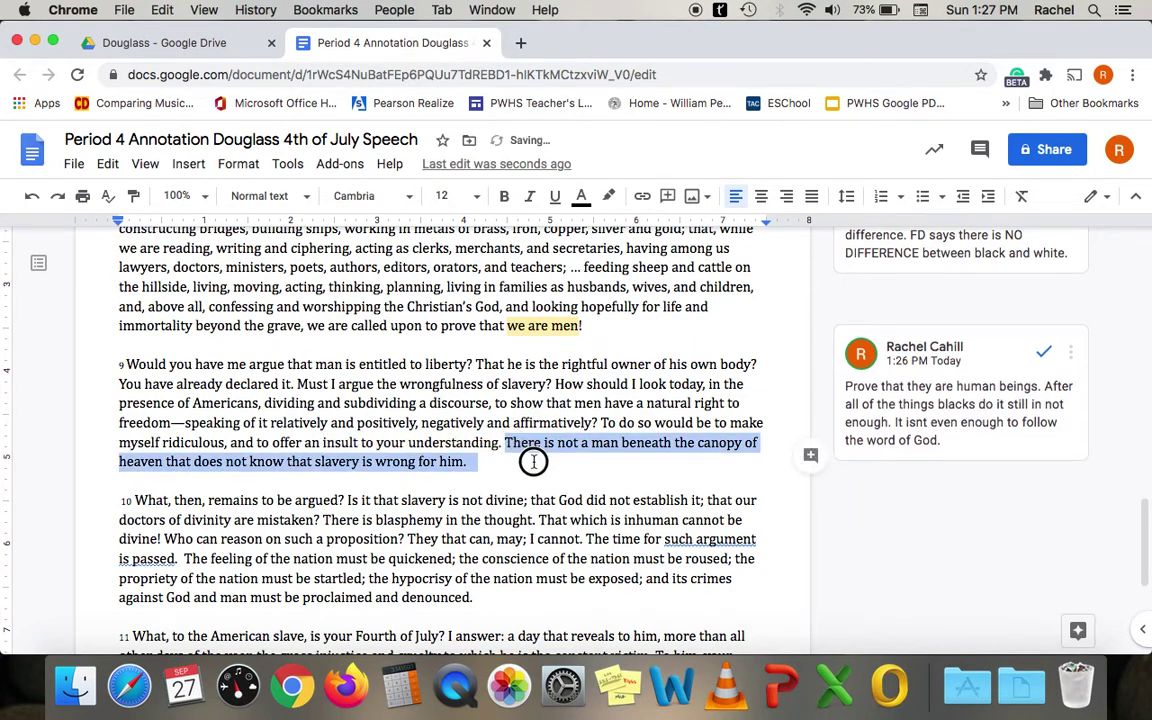
click(810, 455)
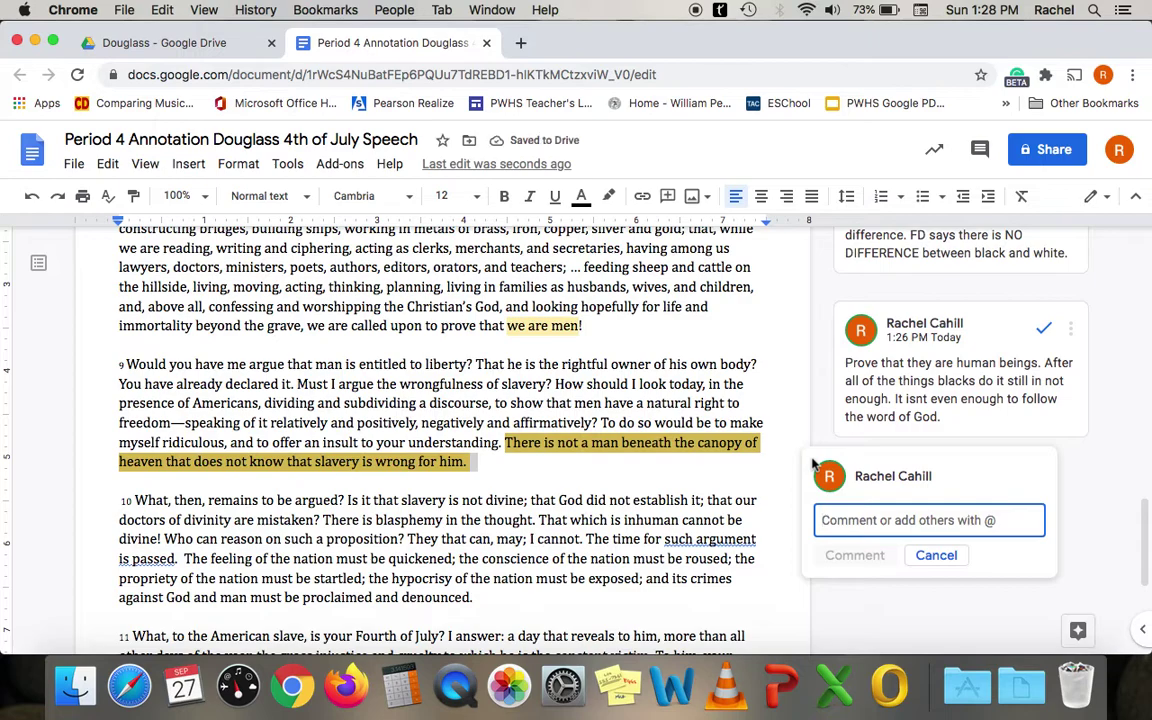
text(B)
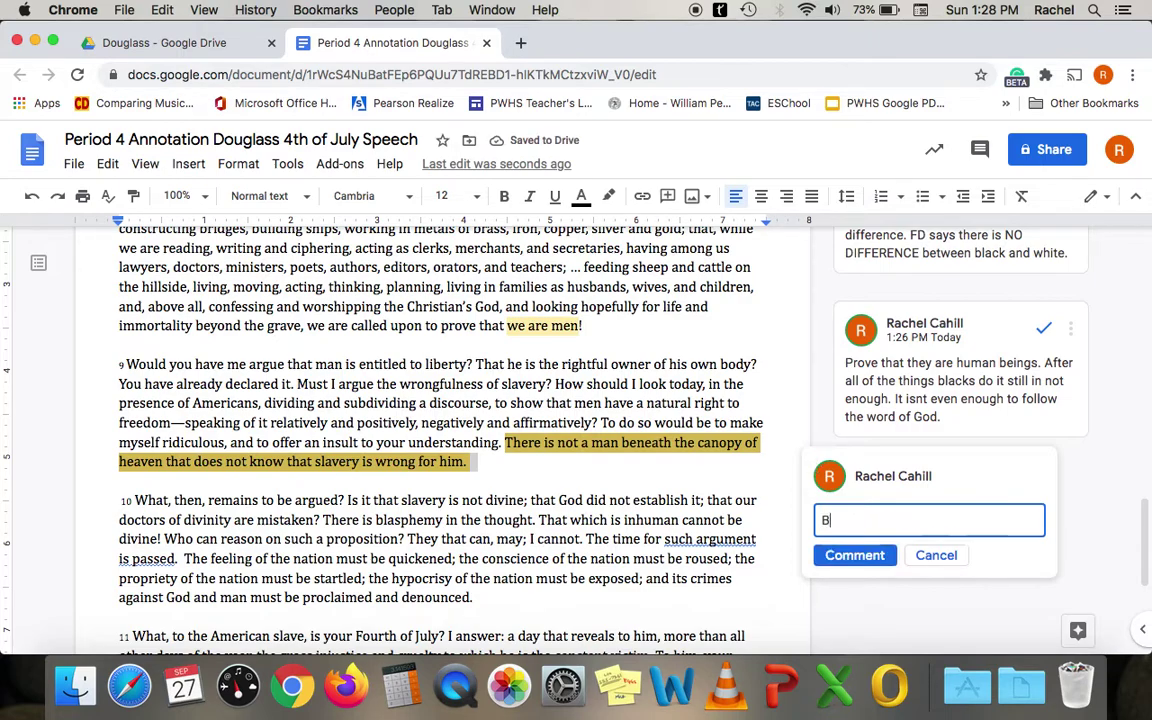
text(ible says)
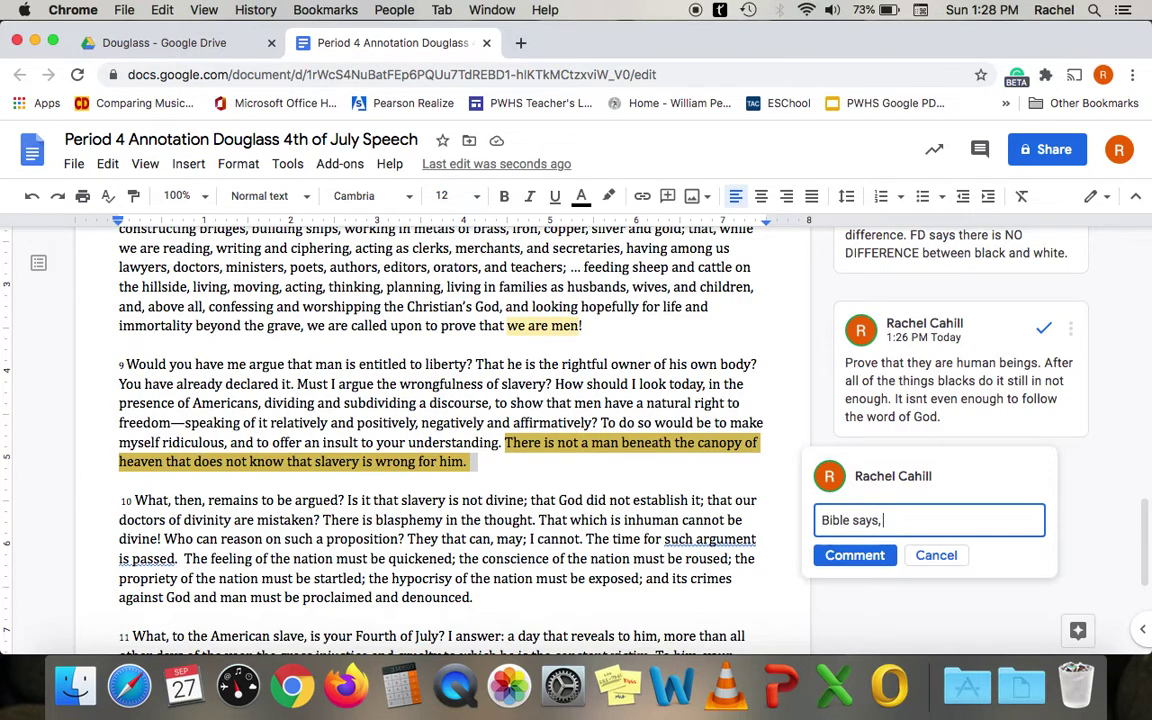
text( slavery is wrong, but t)
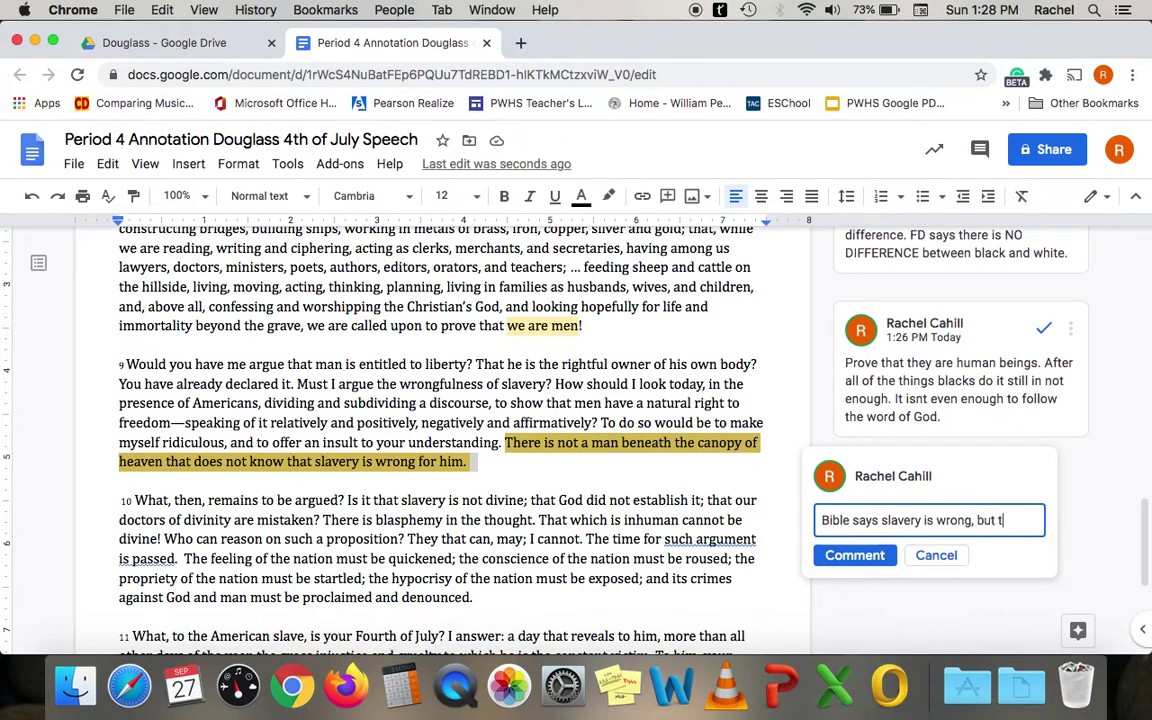
text(hey are still)
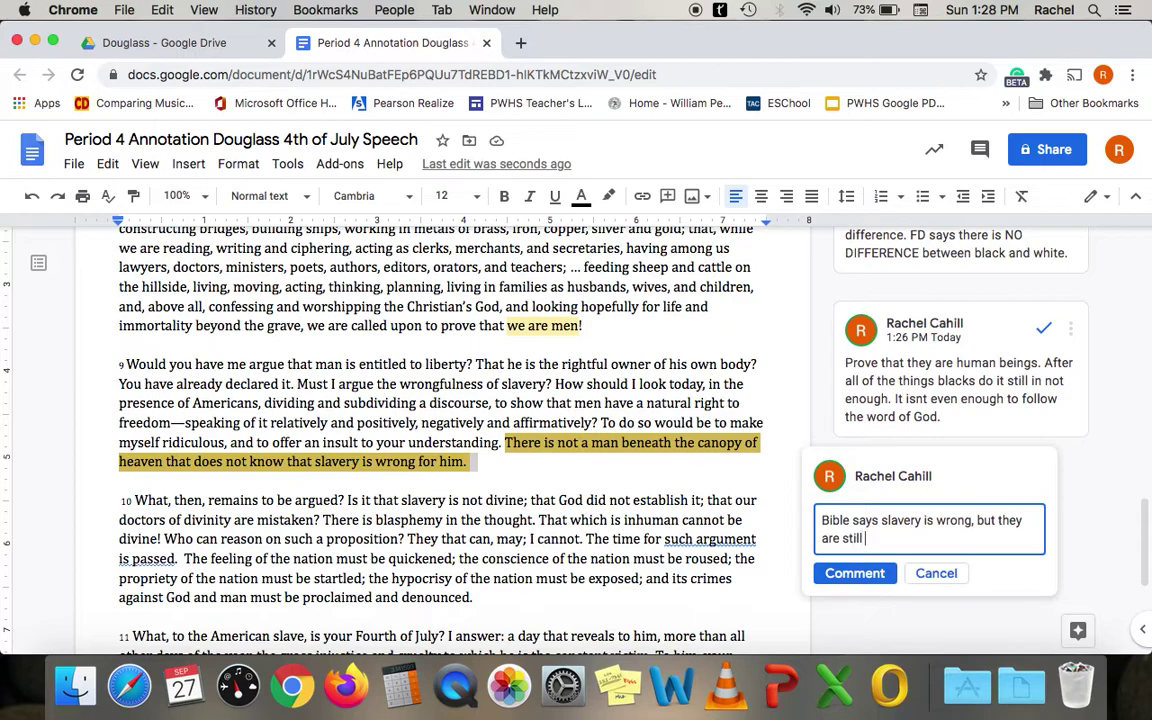
text( allowing it to ha)
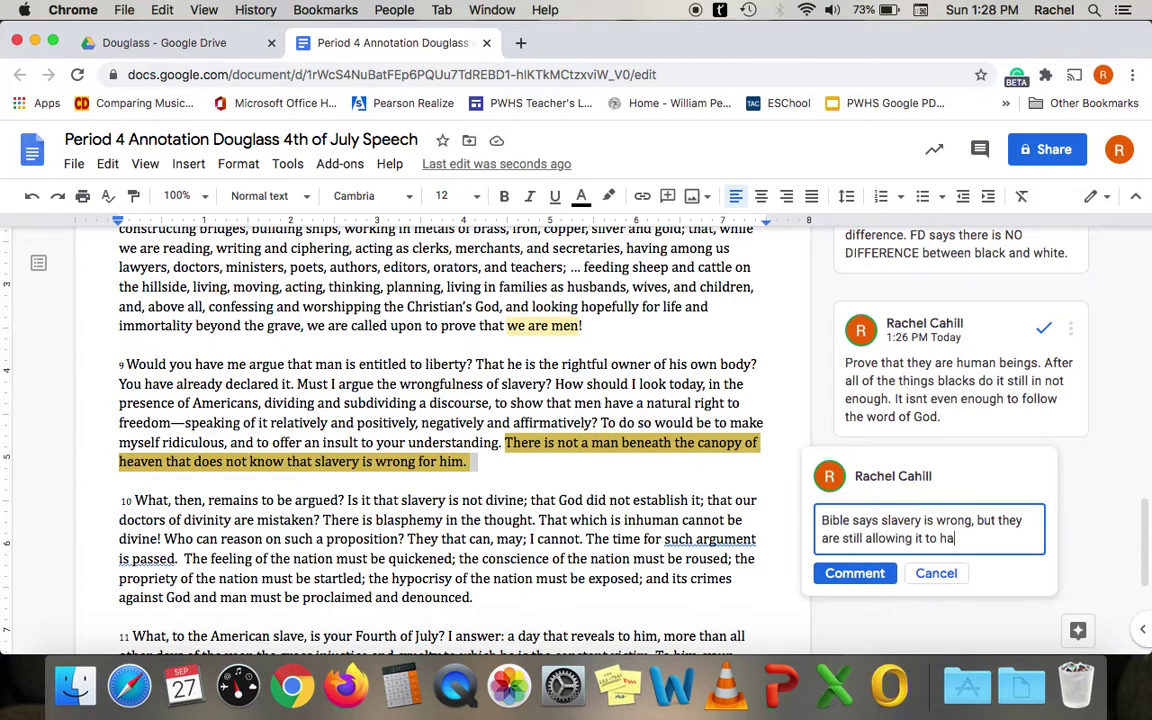
text(ppen.)
click(855, 575)
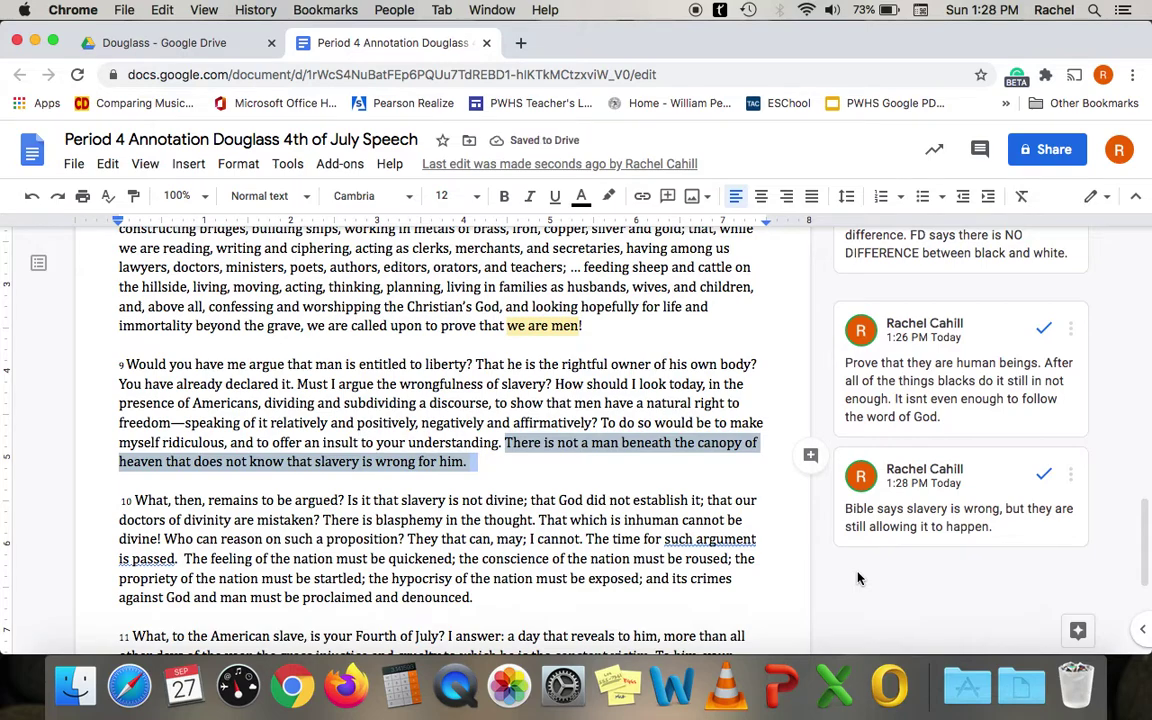
click(662, 520)
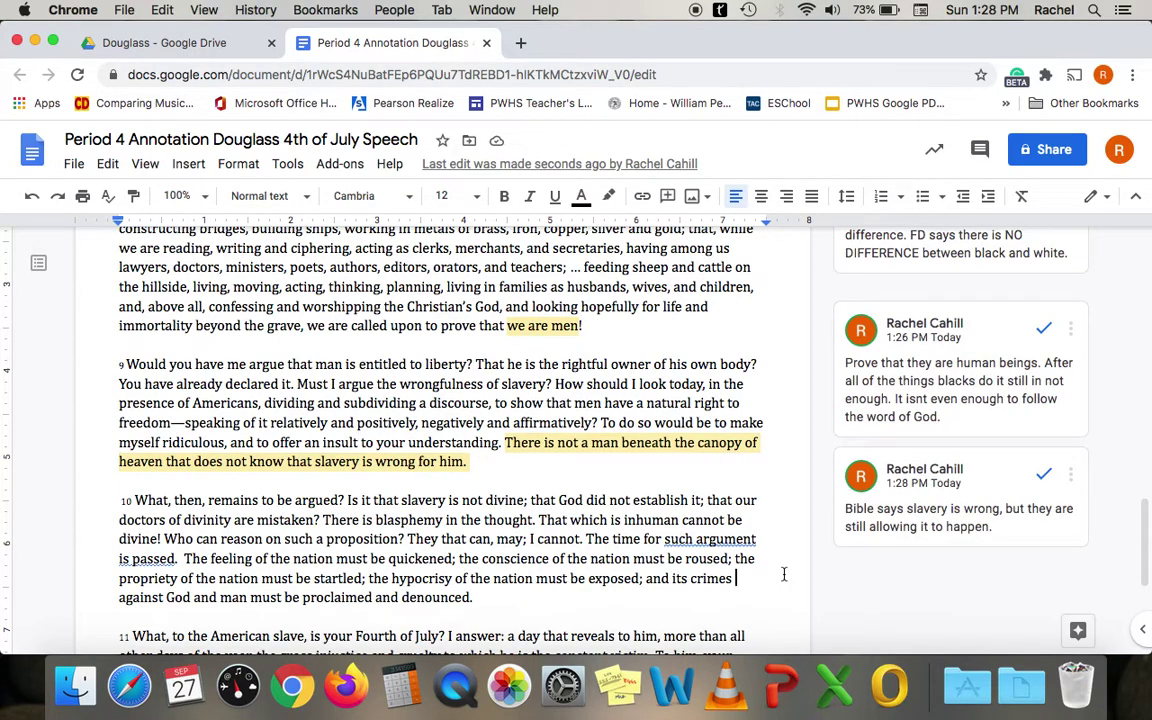
scroll(784, 574, down, 2)
scroll(784, 574, up, 10)
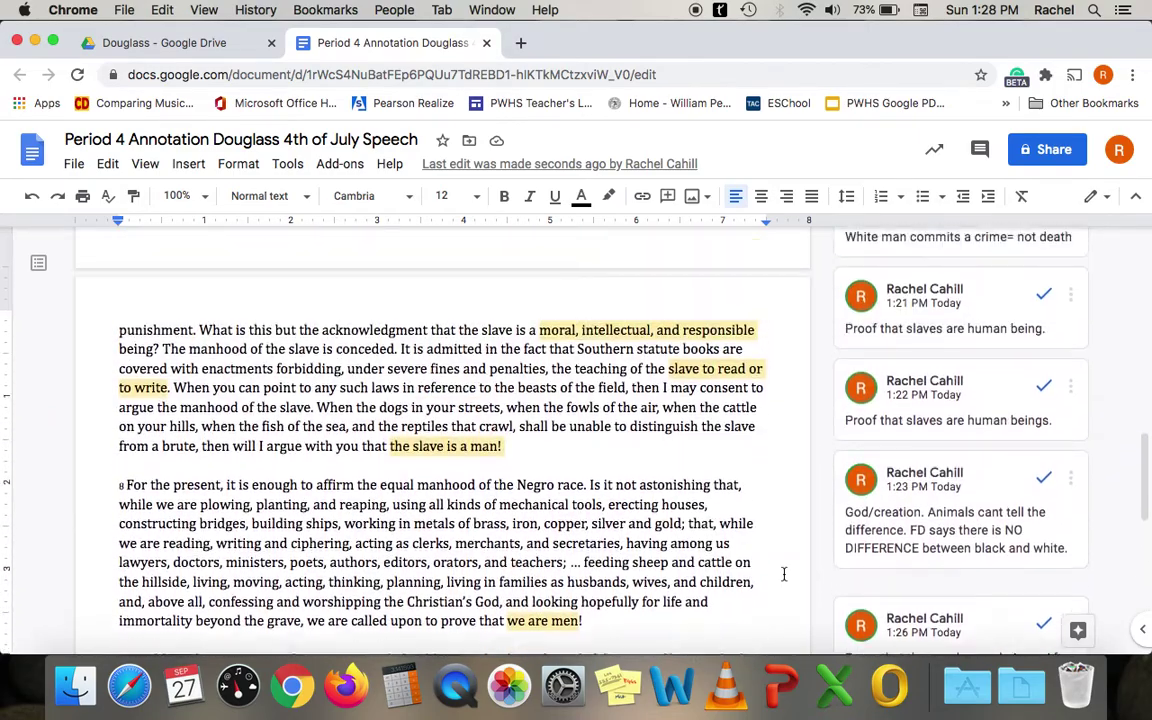
scroll(784, 574, up, 2)
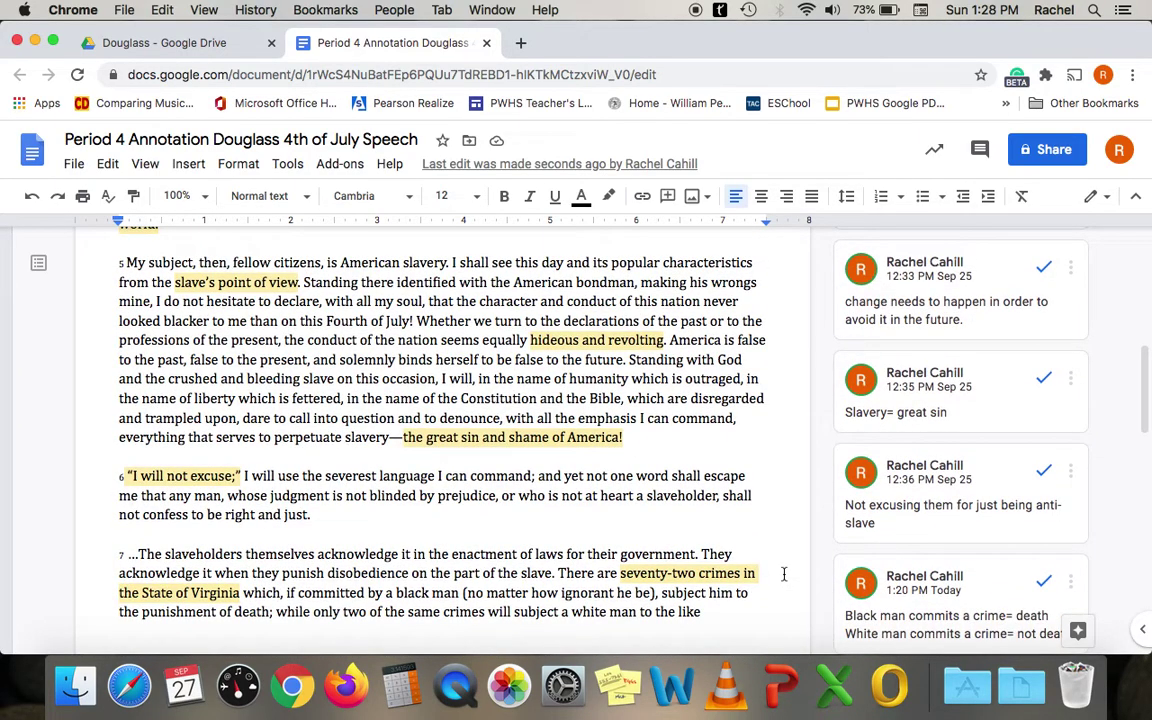
scroll(784, 574, down, 15)
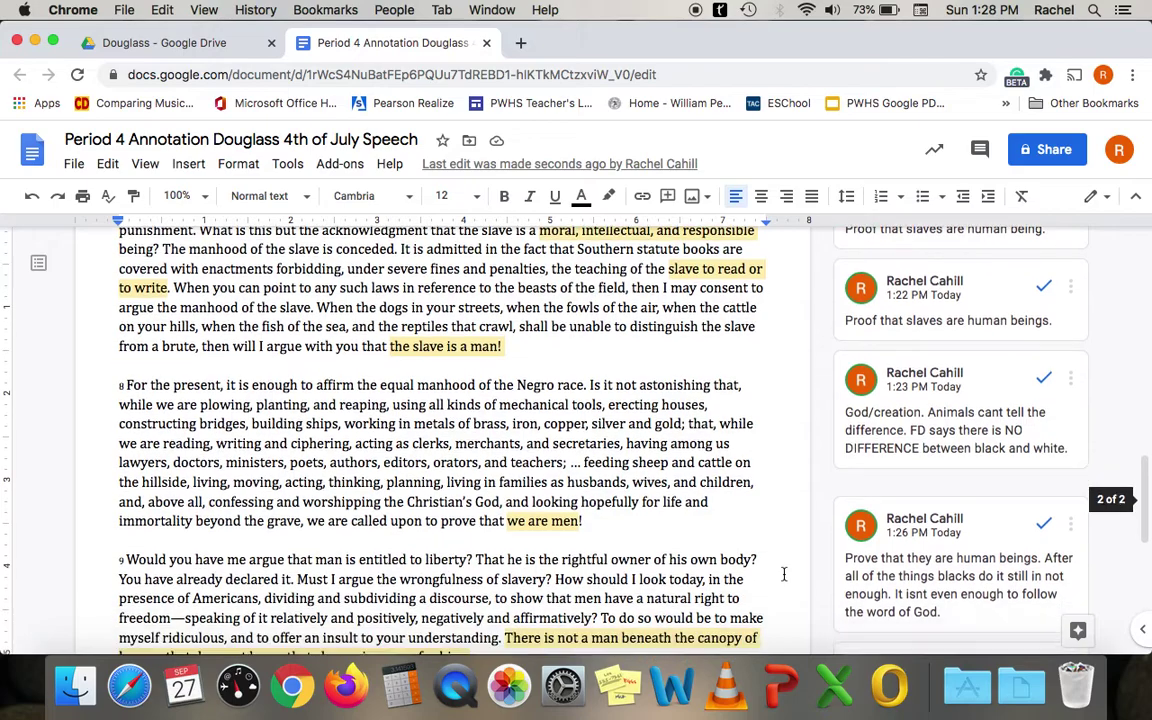
Step: Comment on "That which is inhuman cannot be divine!" in paragraph 10 with "You cant allow slavery to occur and STILL be a good Christian!!!!"
scroll(784, 574, down, 5)
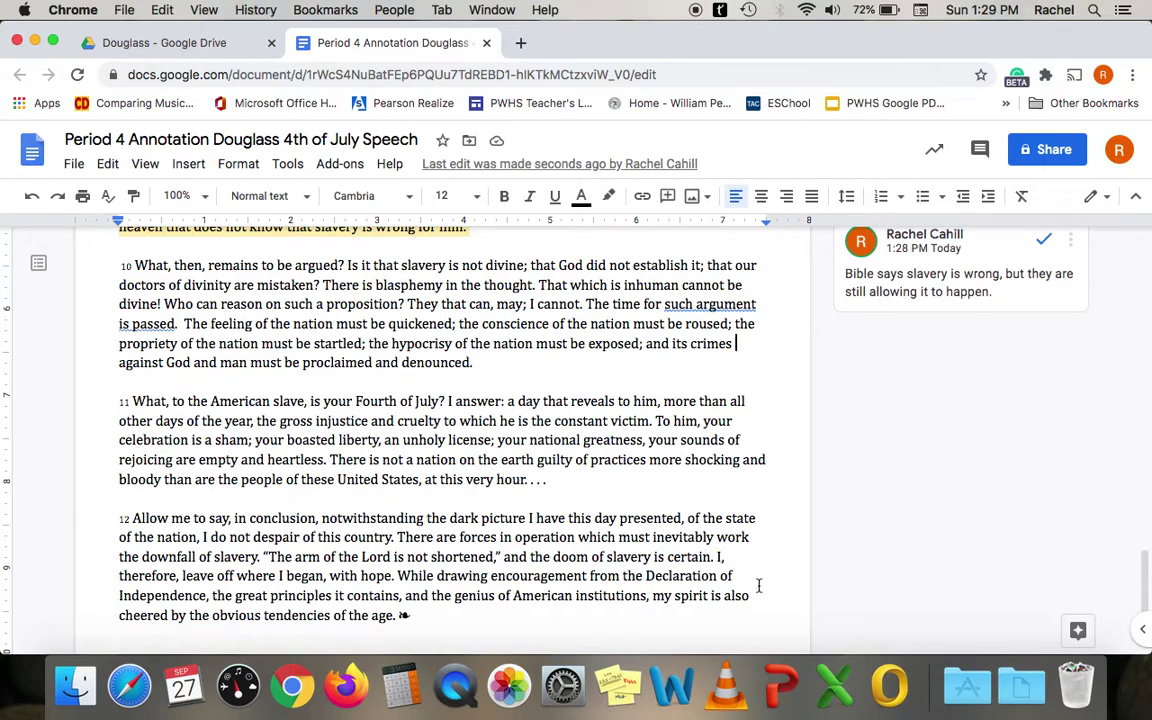
drag(537, 283, 162, 308)
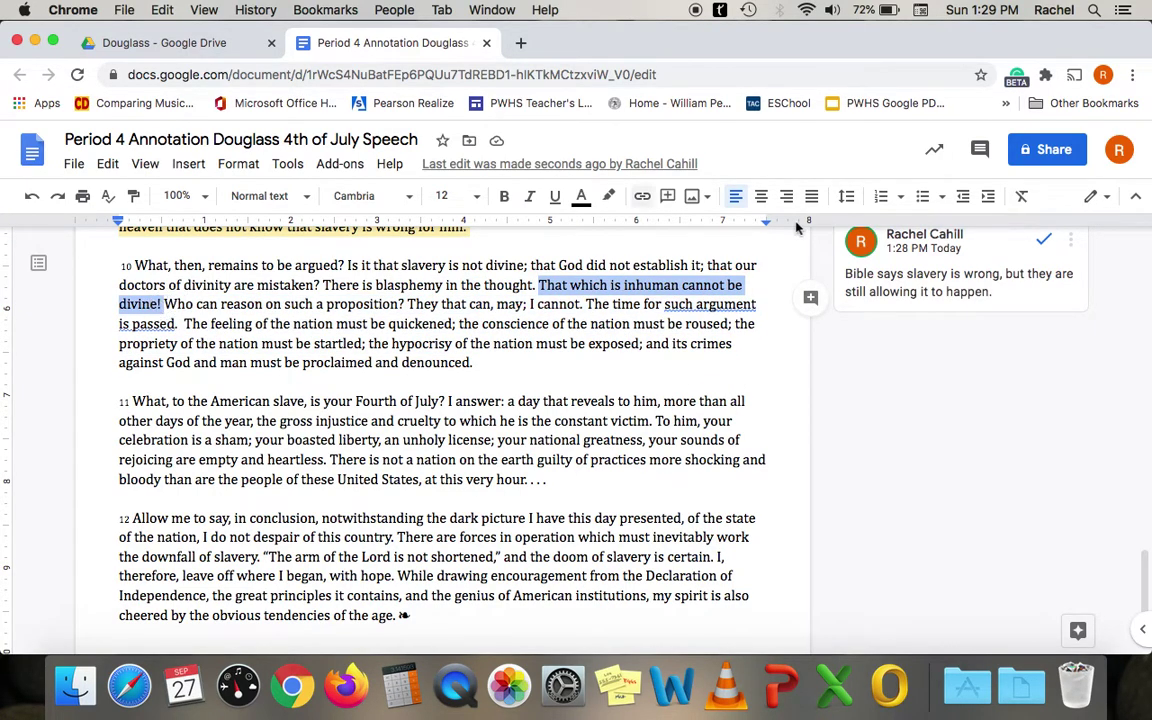
click(811, 299)
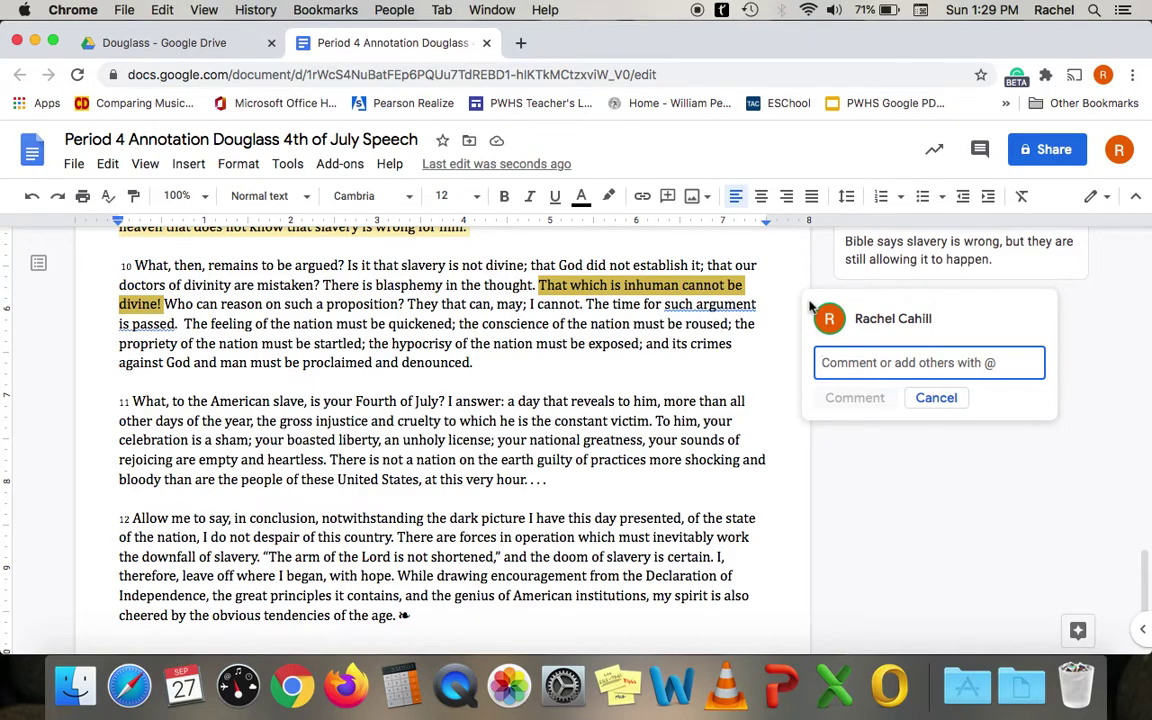
text(You cant )
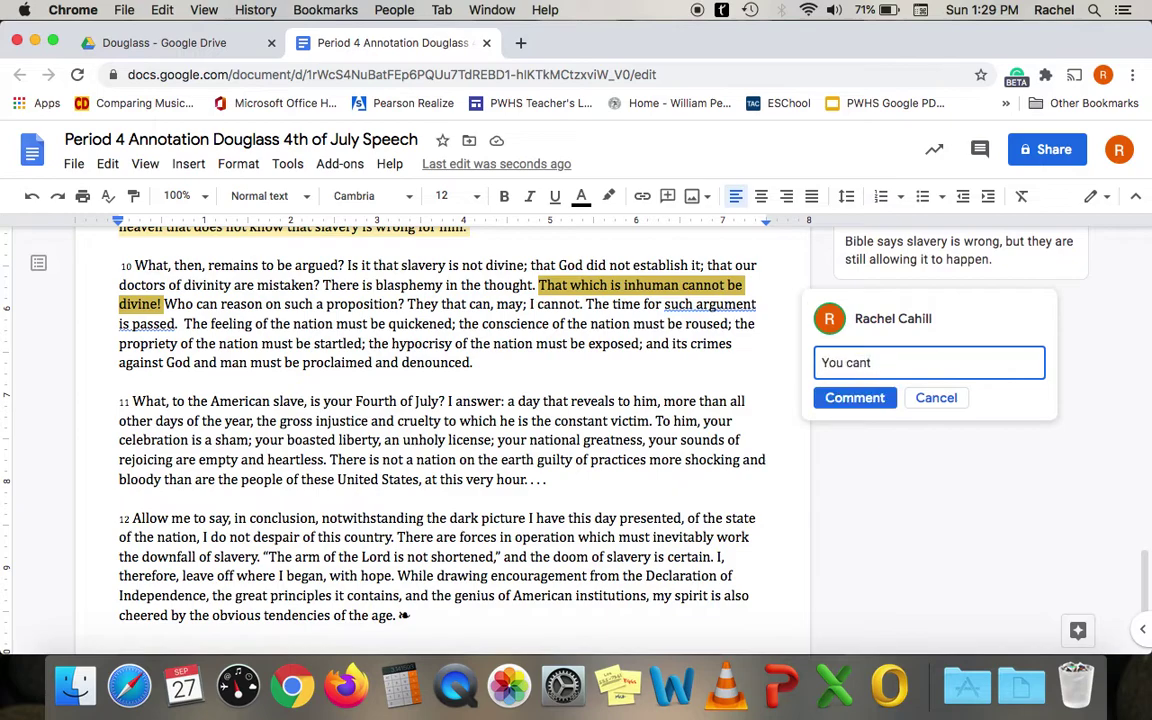
text(allow slavery to occur)
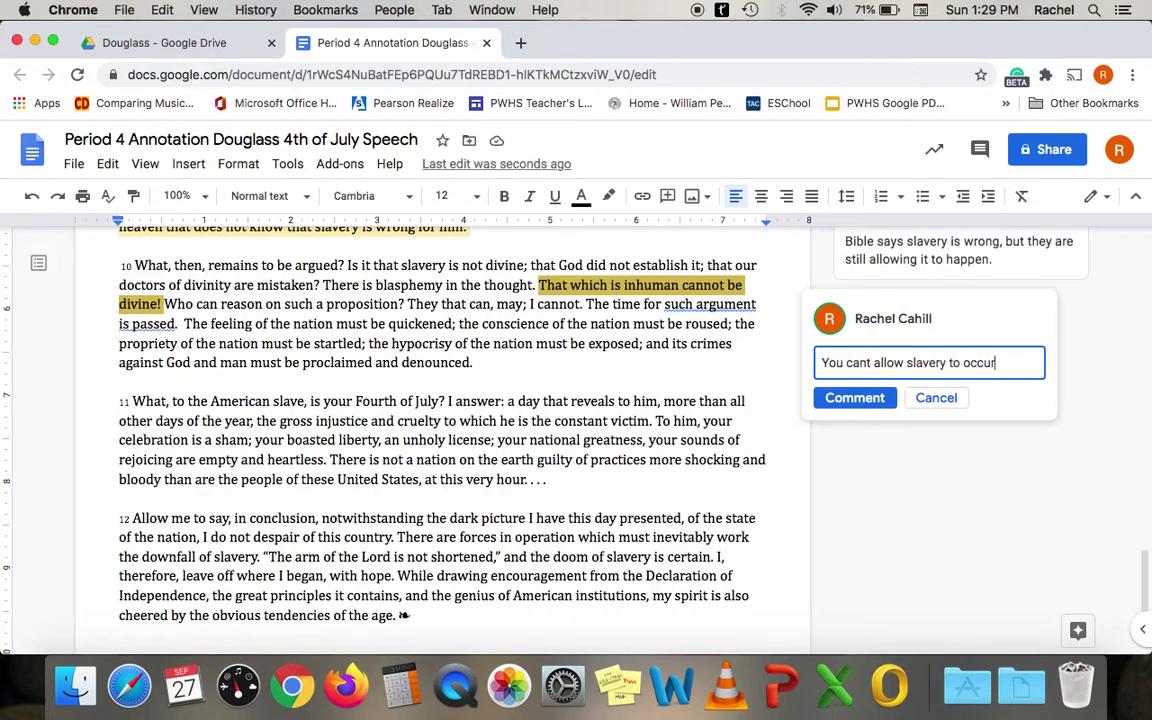
text( and STI)
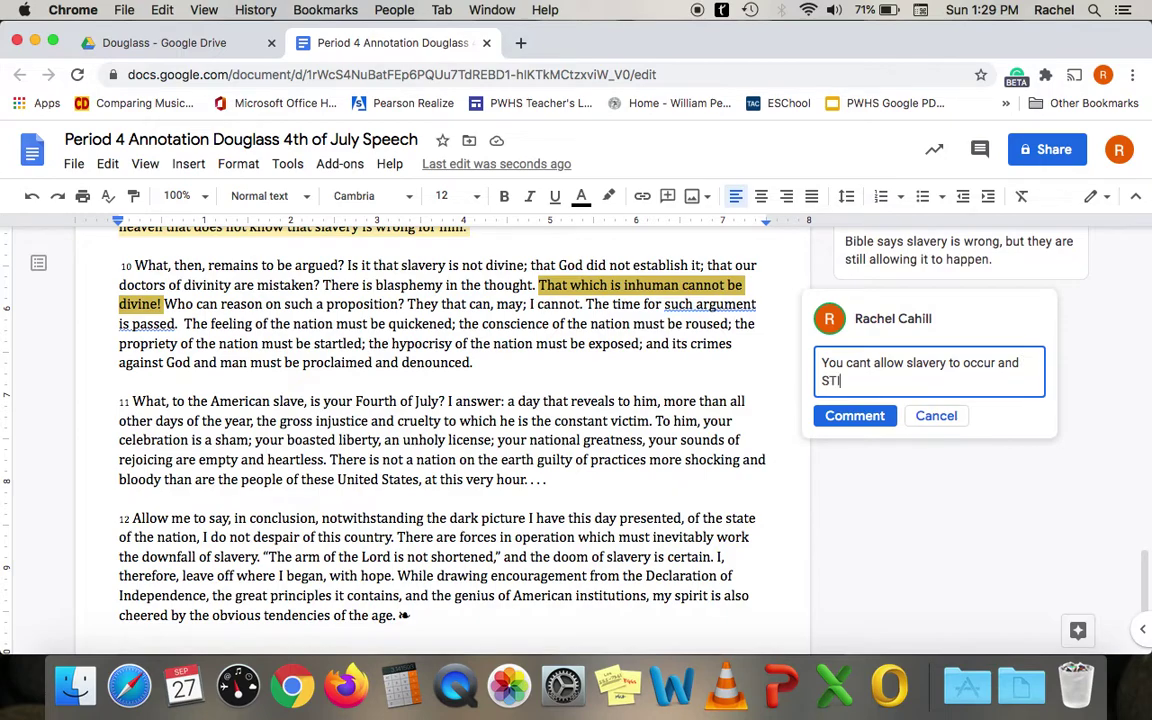
text(LL be)
text(a good Chris)
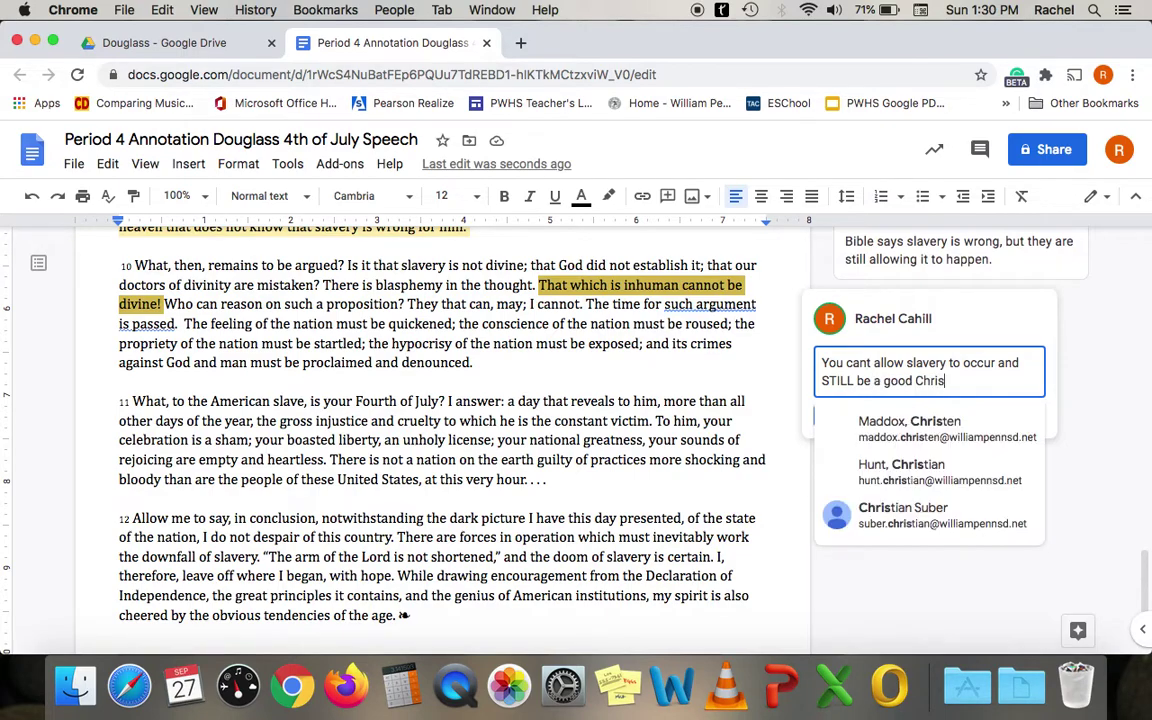
text(tian!!!!)
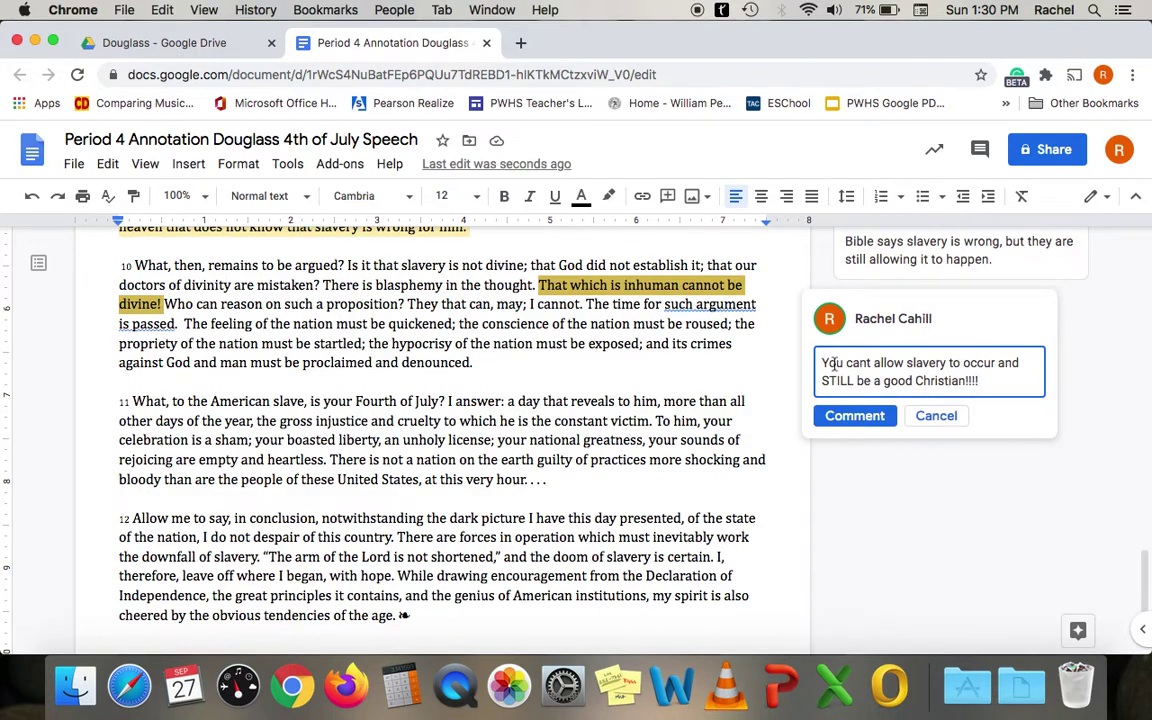
click(853, 418)
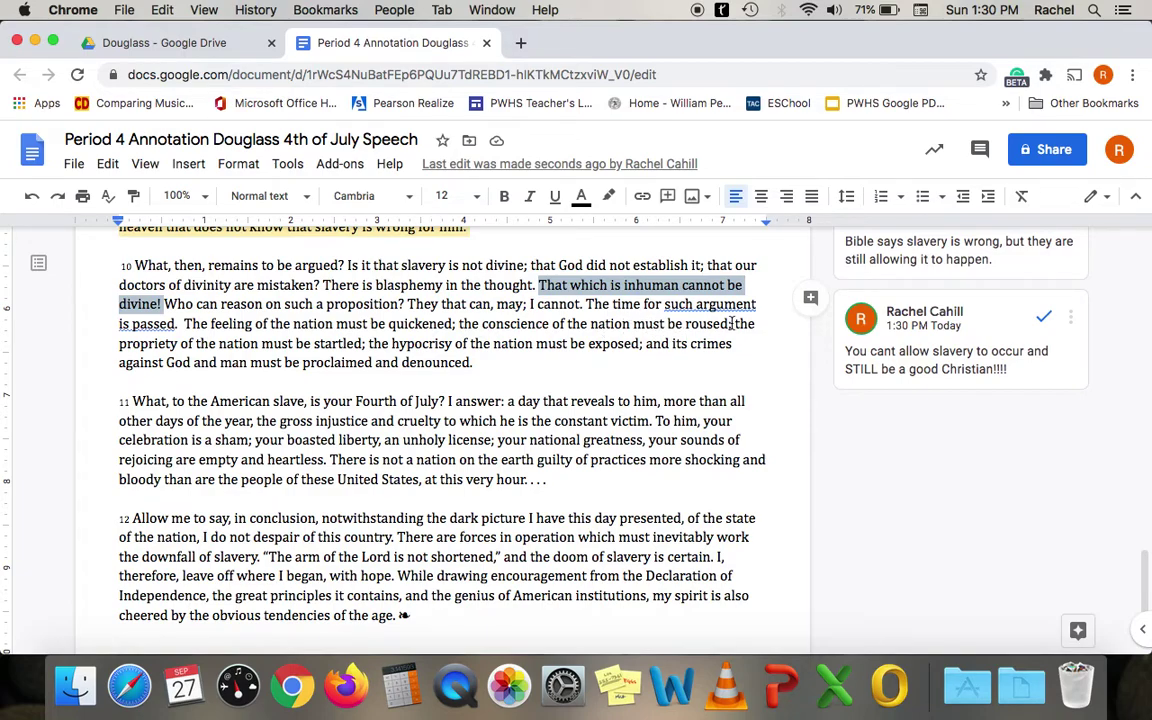
Step: Highlight the words "roused" and "quickened" in paragraph 10 in cyan
drag(733, 323, 686, 326)
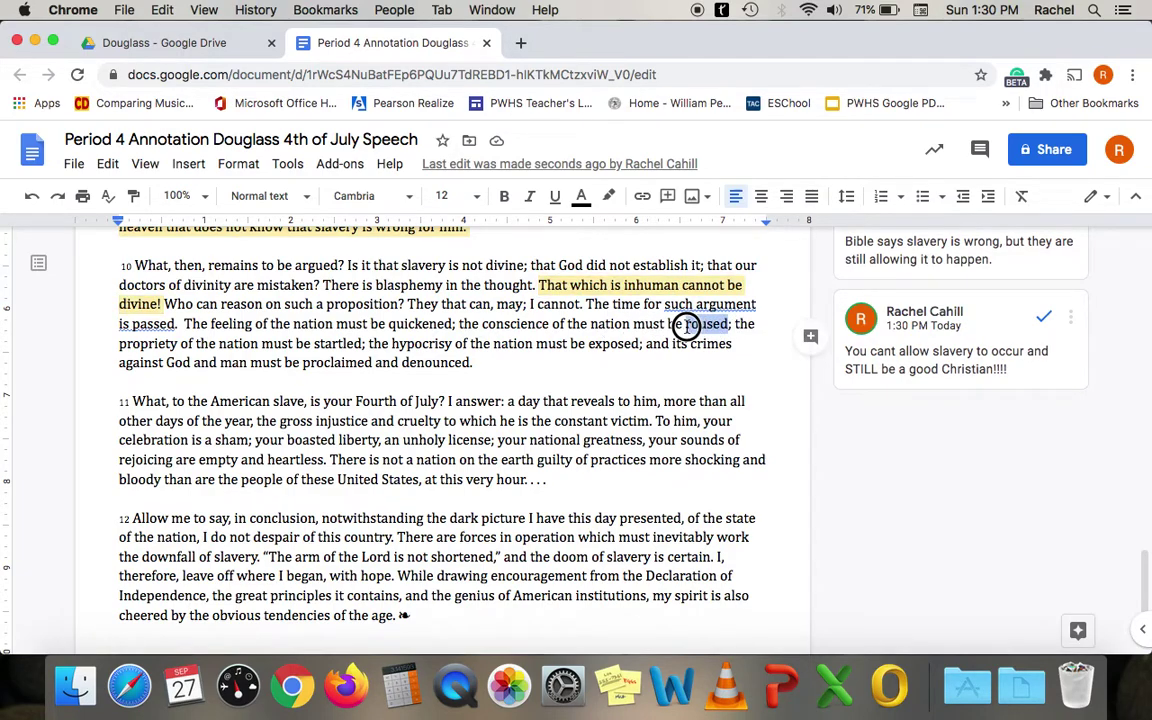
click(609, 197)
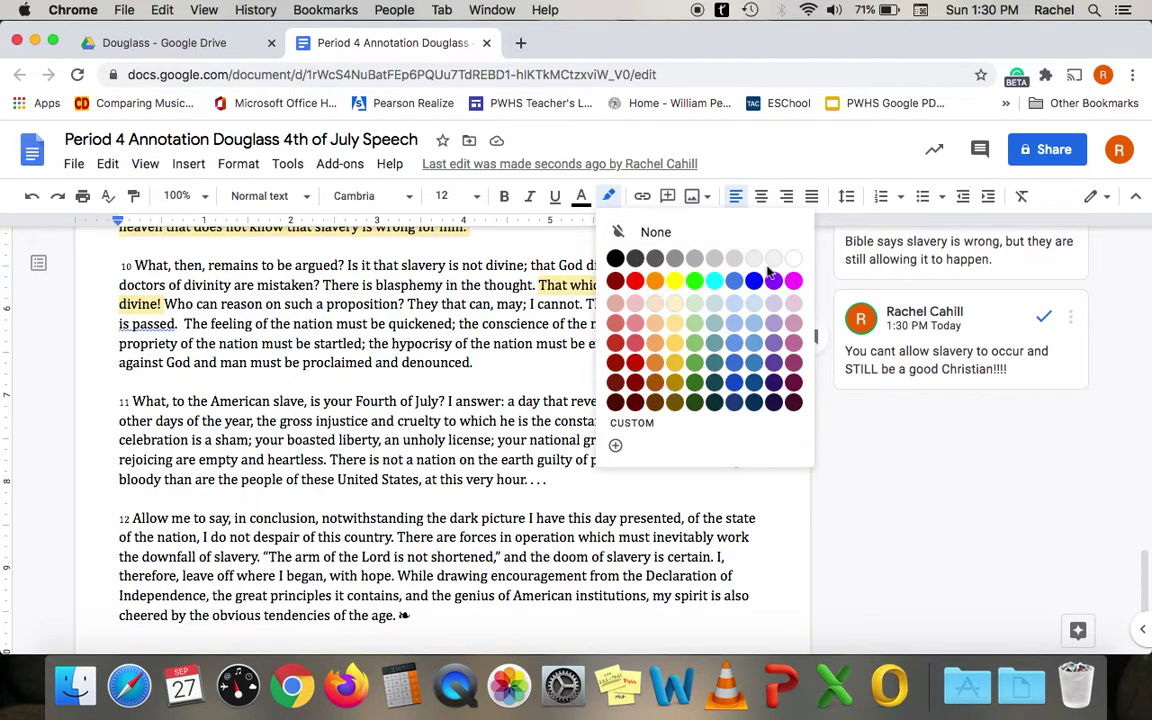
click(714, 281)
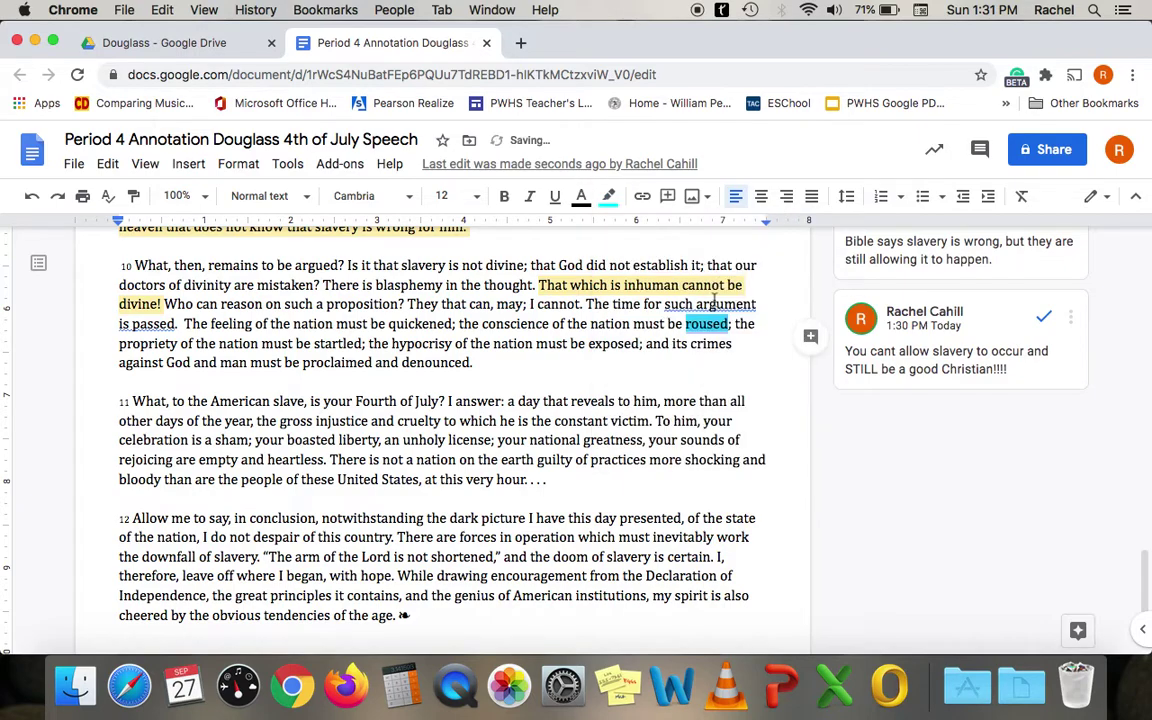
click(390, 324)
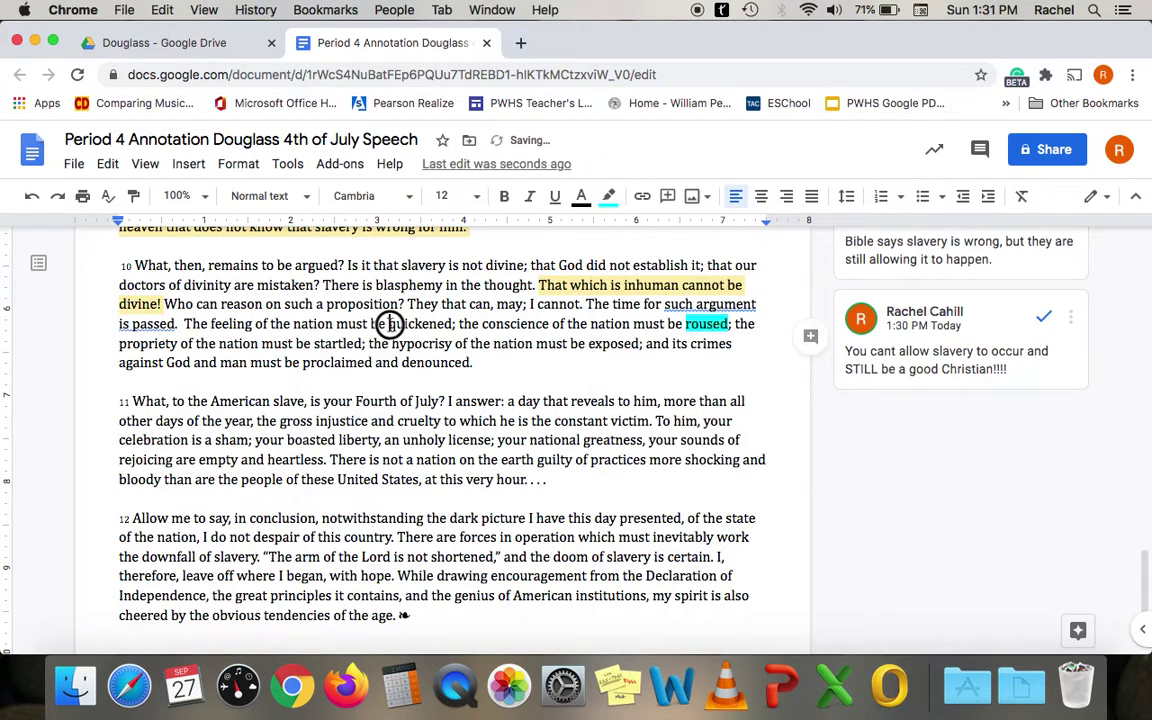
double_click(390, 324)
click(612, 197)
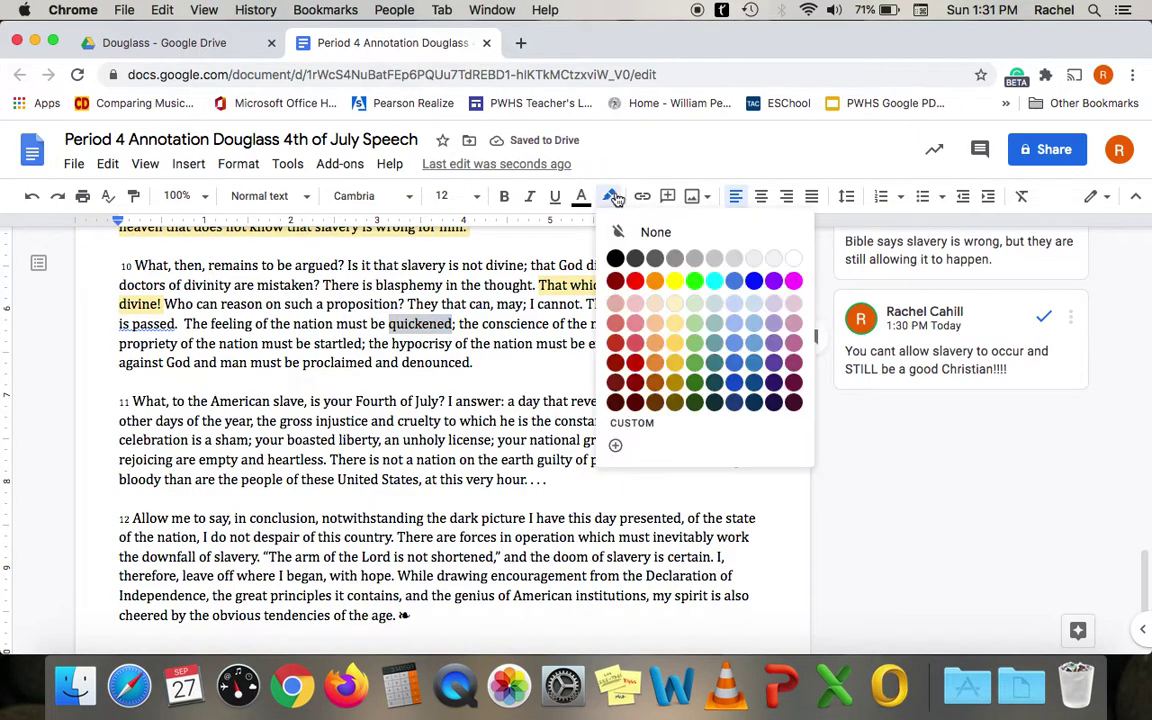
click(714, 281)
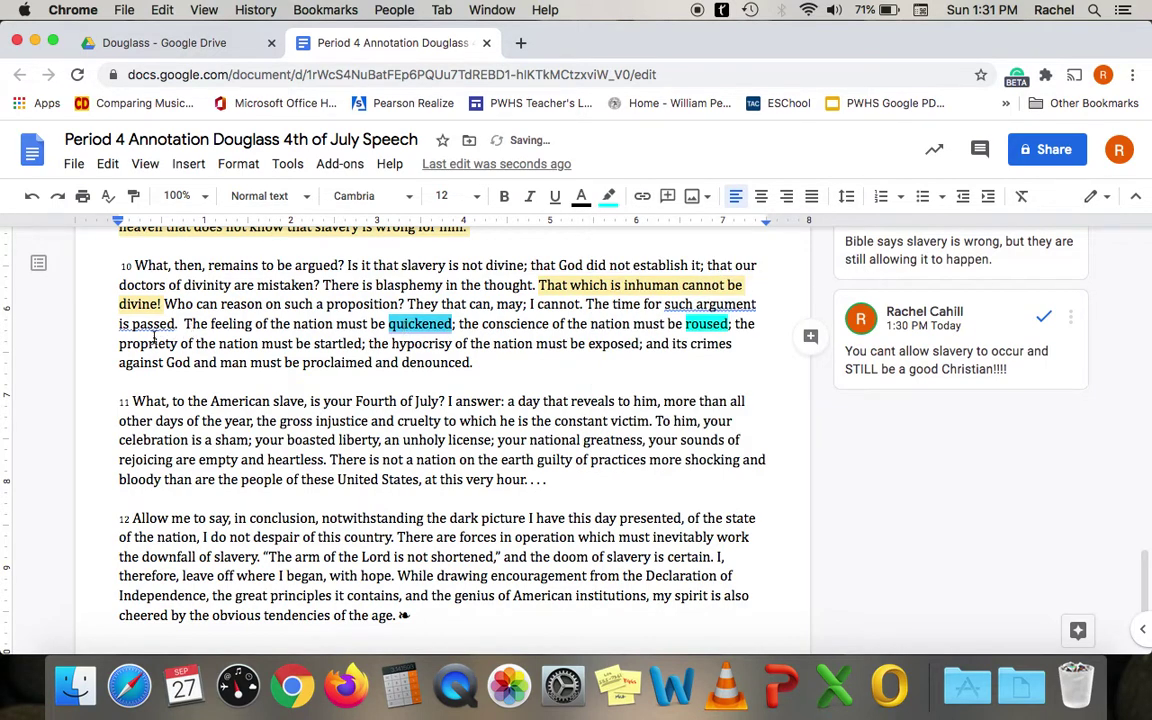
Step: Highlight the words "startled" and "exposed" in paragraph 10 in cyan
drag(316, 344, 357, 344)
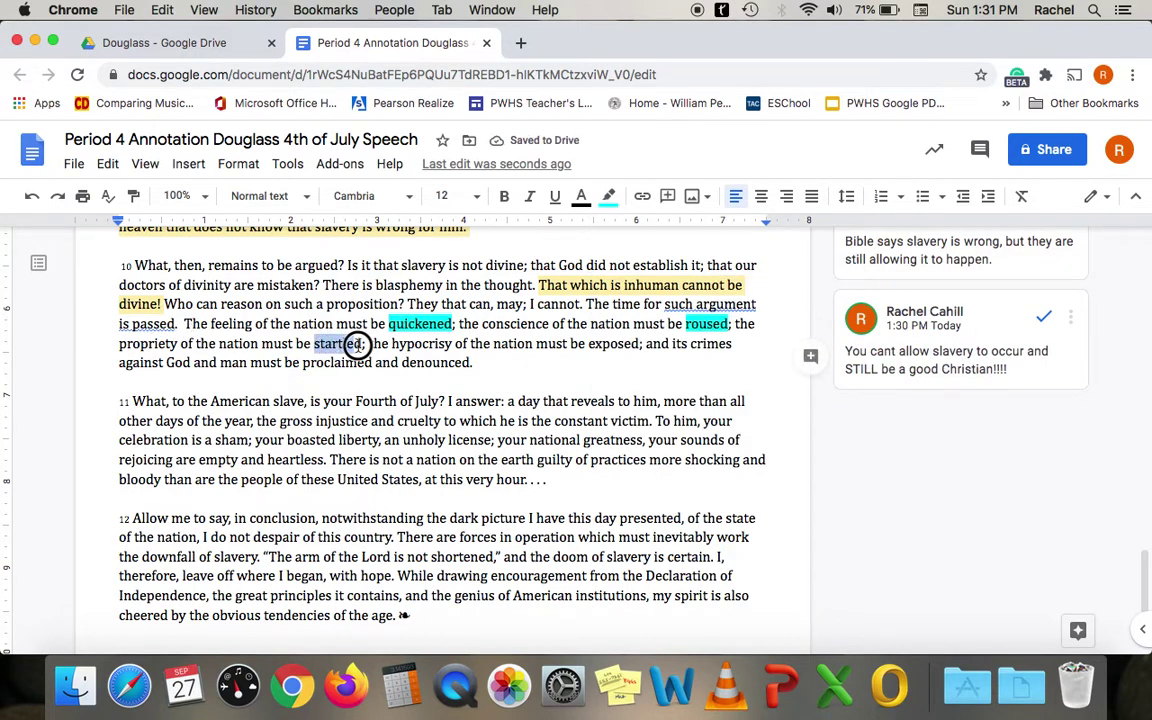
click(608, 196)
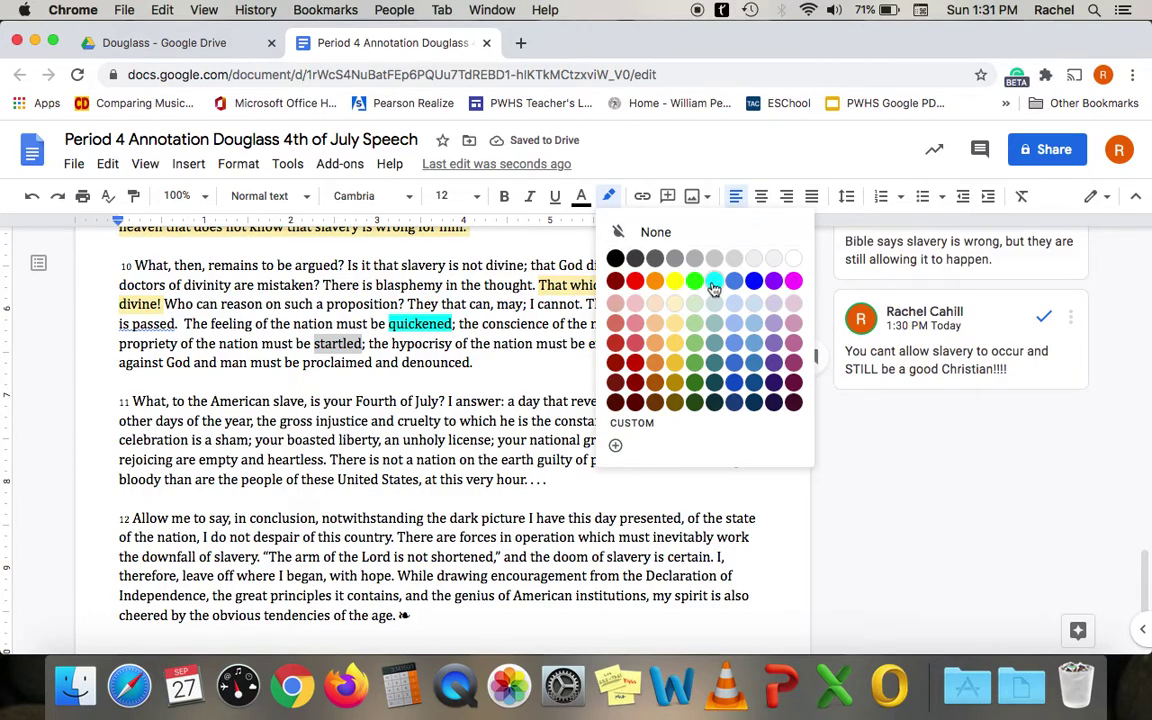
click(714, 281)
click(595, 343)
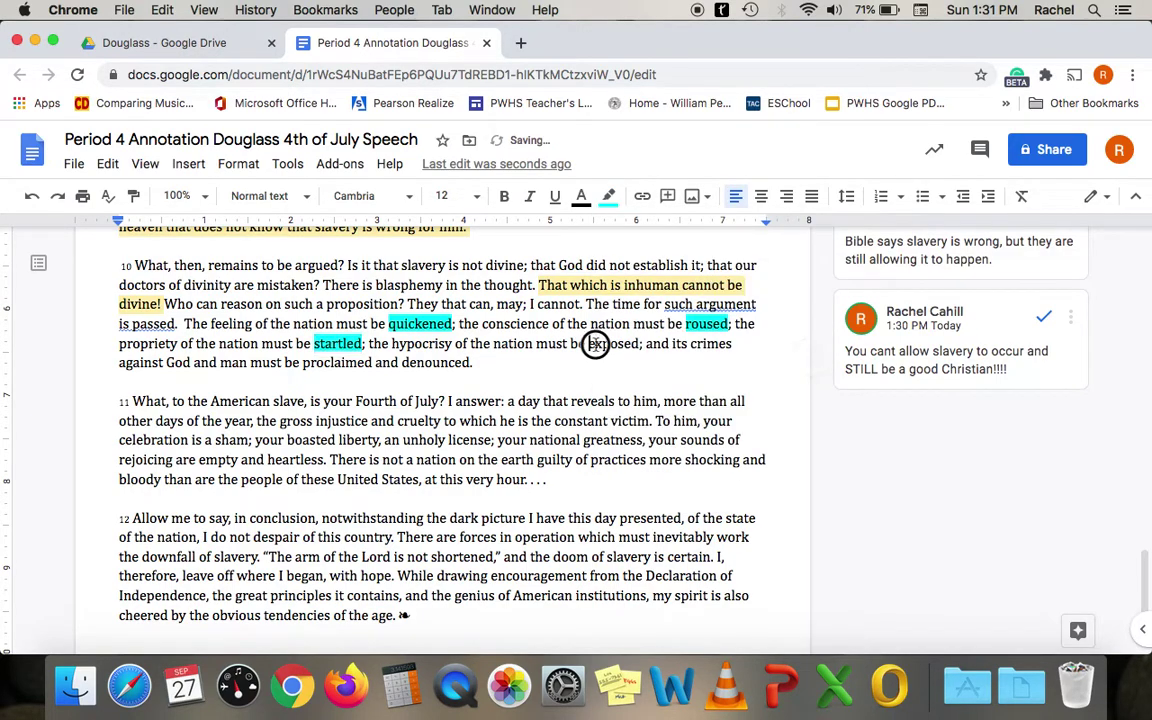
drag(595, 343, 640, 344)
click(610, 197)
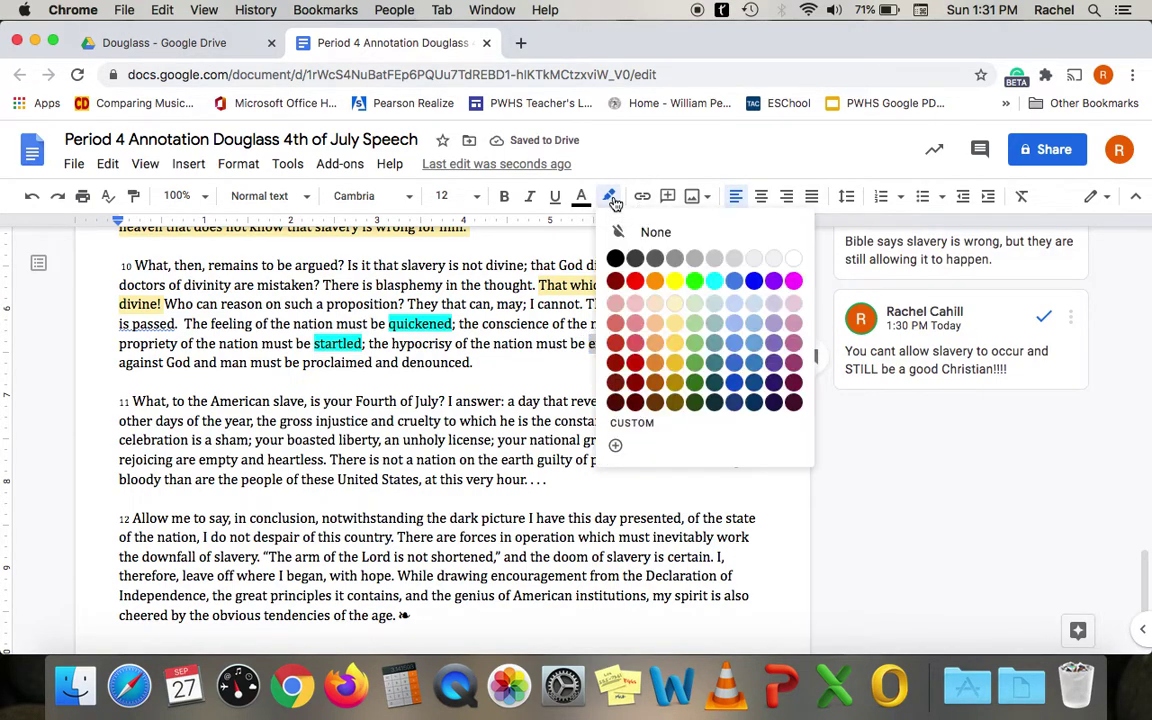
click(714, 281)
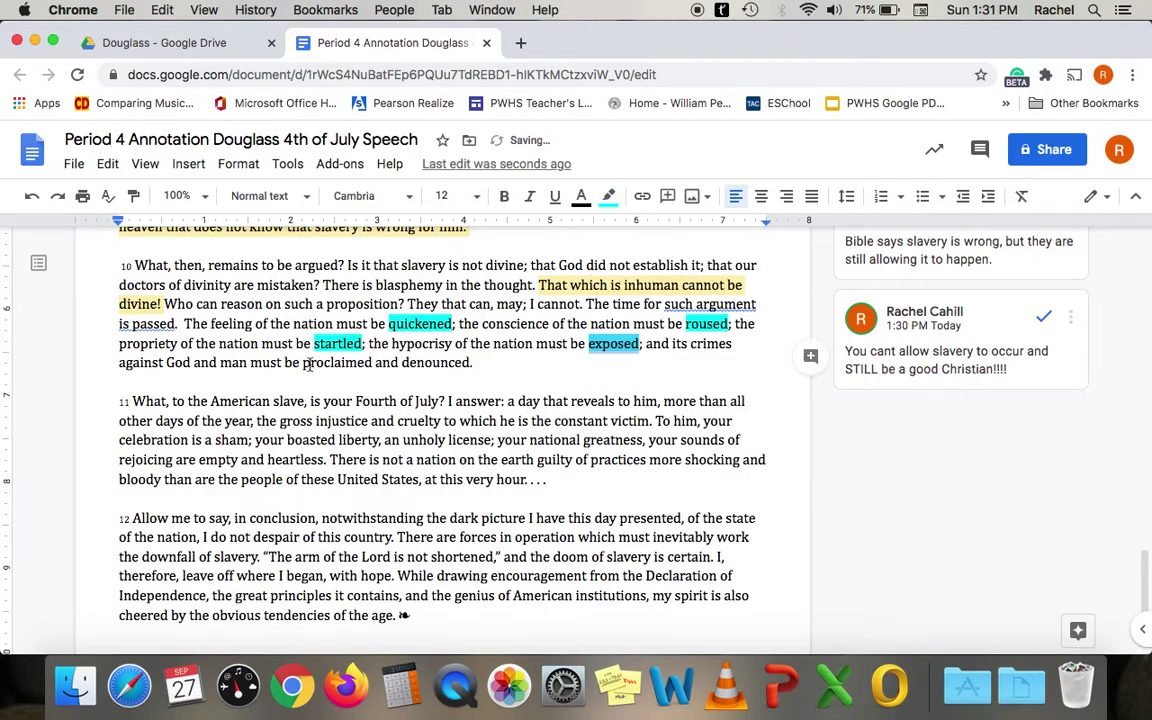
Step: Highlight "proclaimed and denounced" at the end of paragraph 10 in cyan
drag(303, 364, 471, 363)
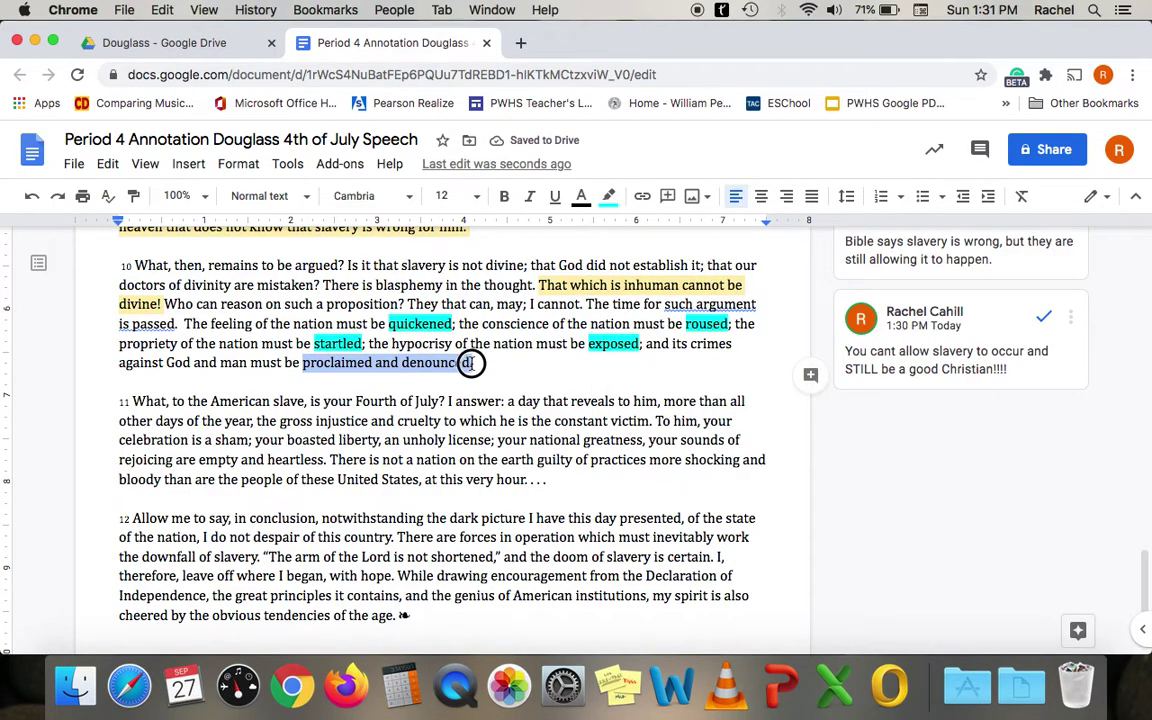
click(609, 196)
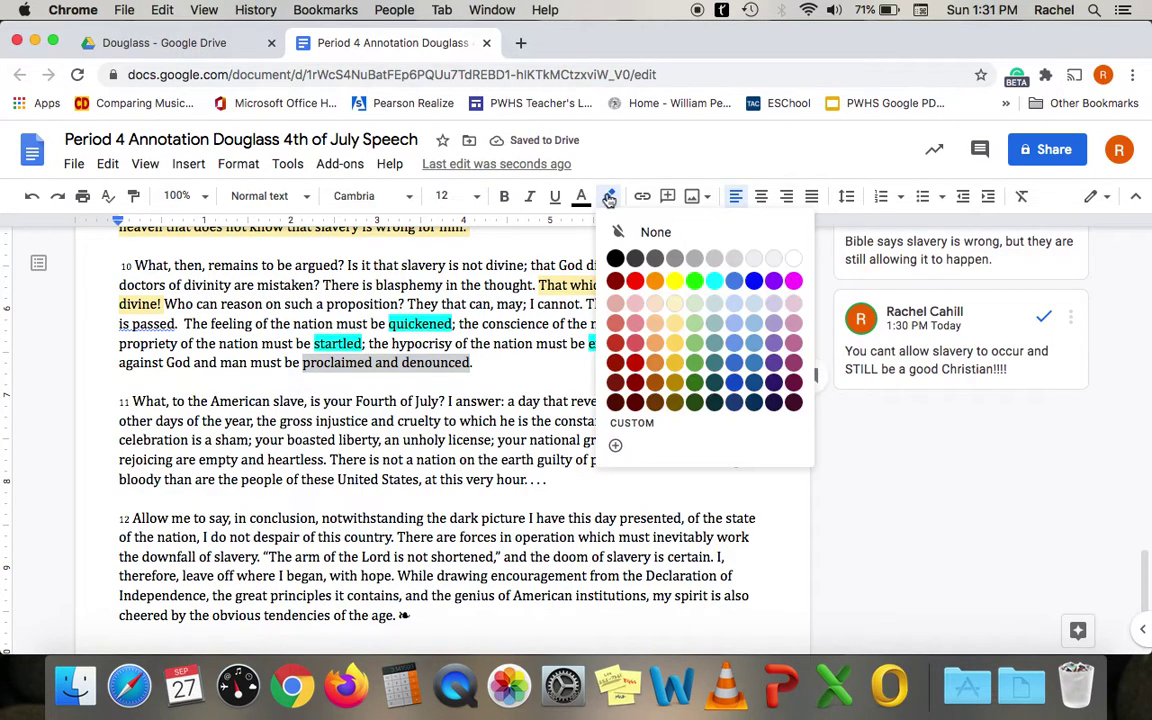
click(714, 281)
click(478, 381)
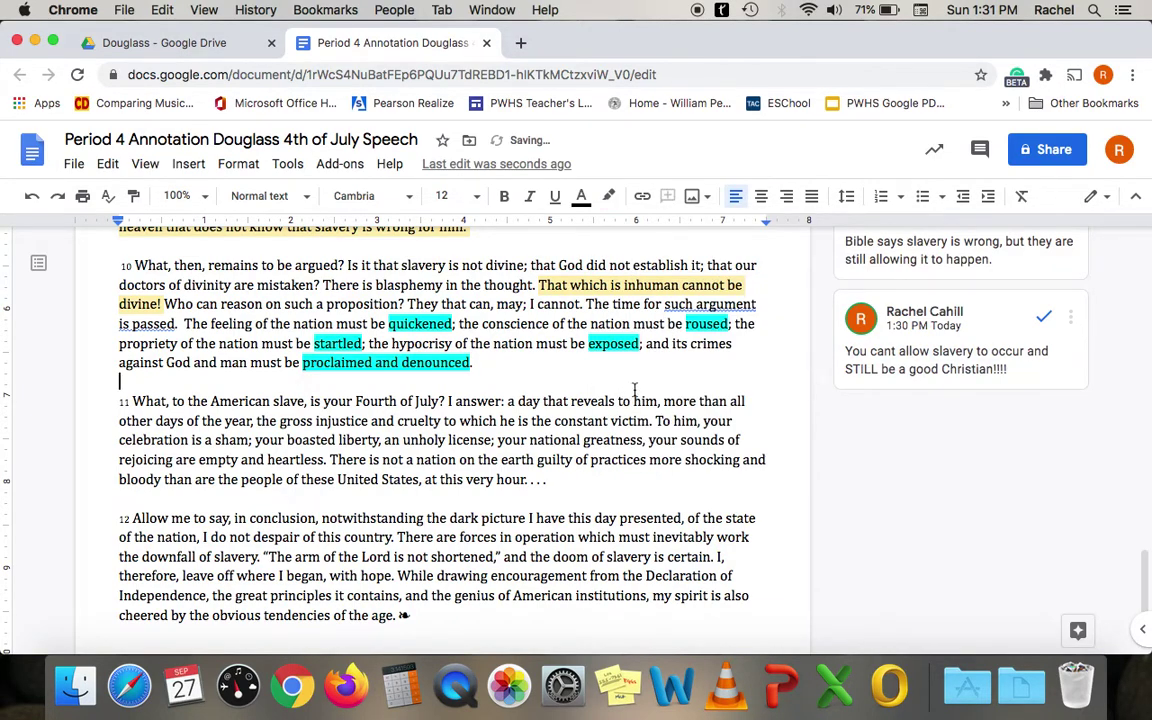
Step: Post a comment on "proclaimed and denounced." in paragraph 10 reading "FD calling to action."
drag(478, 365, 302, 363)
click(810, 375)
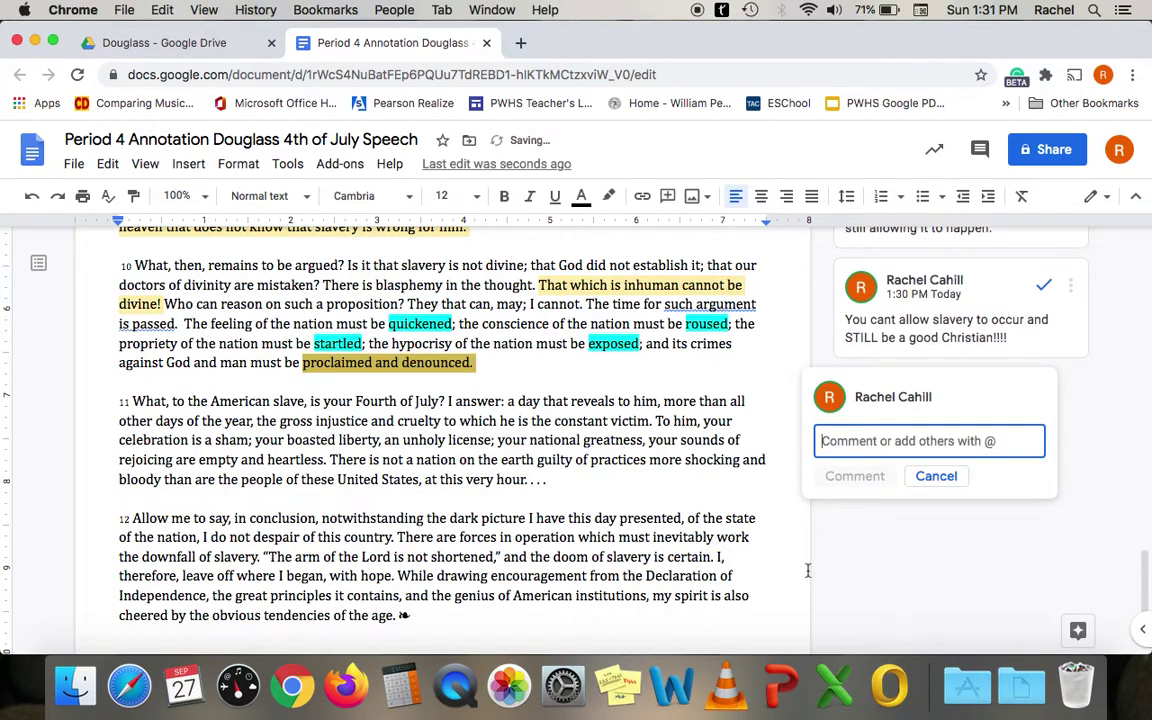
text(FD)
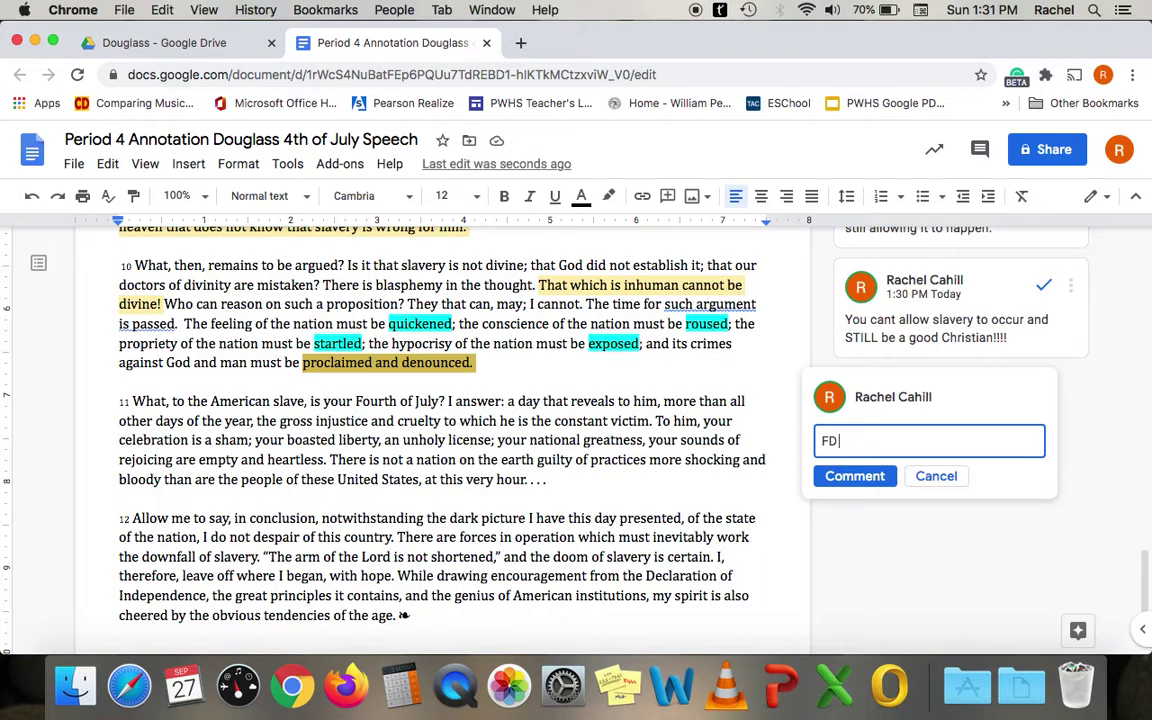
text(calling to action)
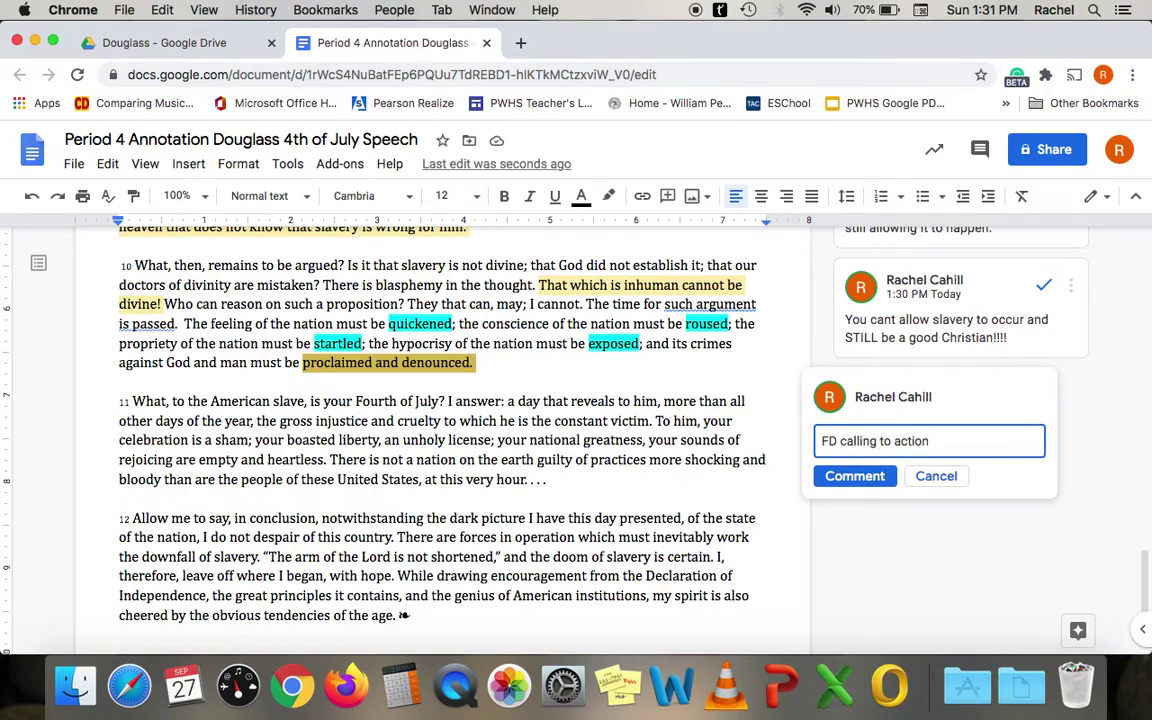
text(.)
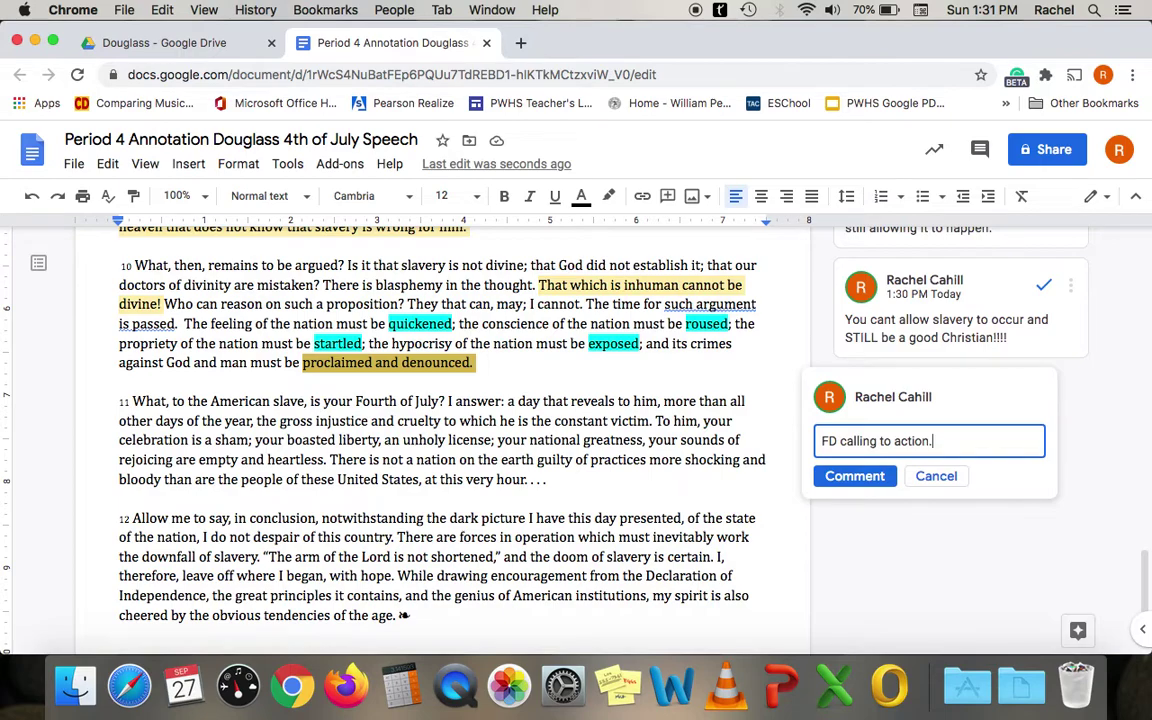
click(848, 480)
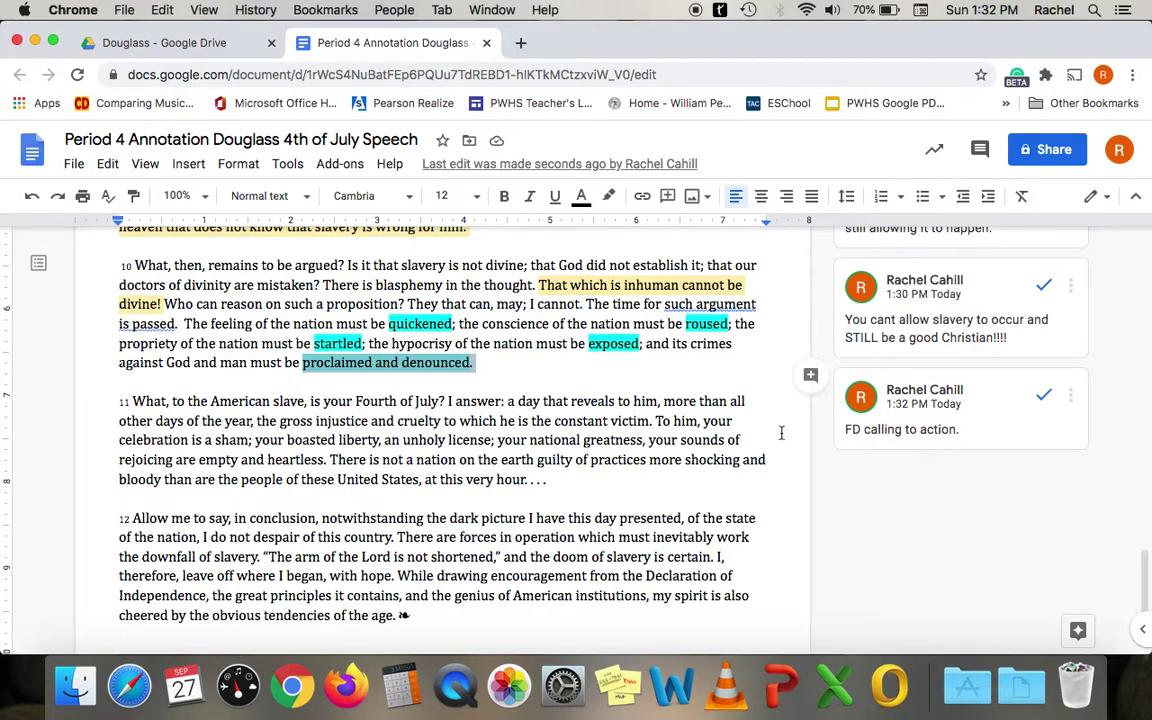
Step: Comment on paragraph 11 from "a day that reveals to him" through "constant victim." with "This is what the 4th of July means to slaves!!!!"
right_click(508, 401)
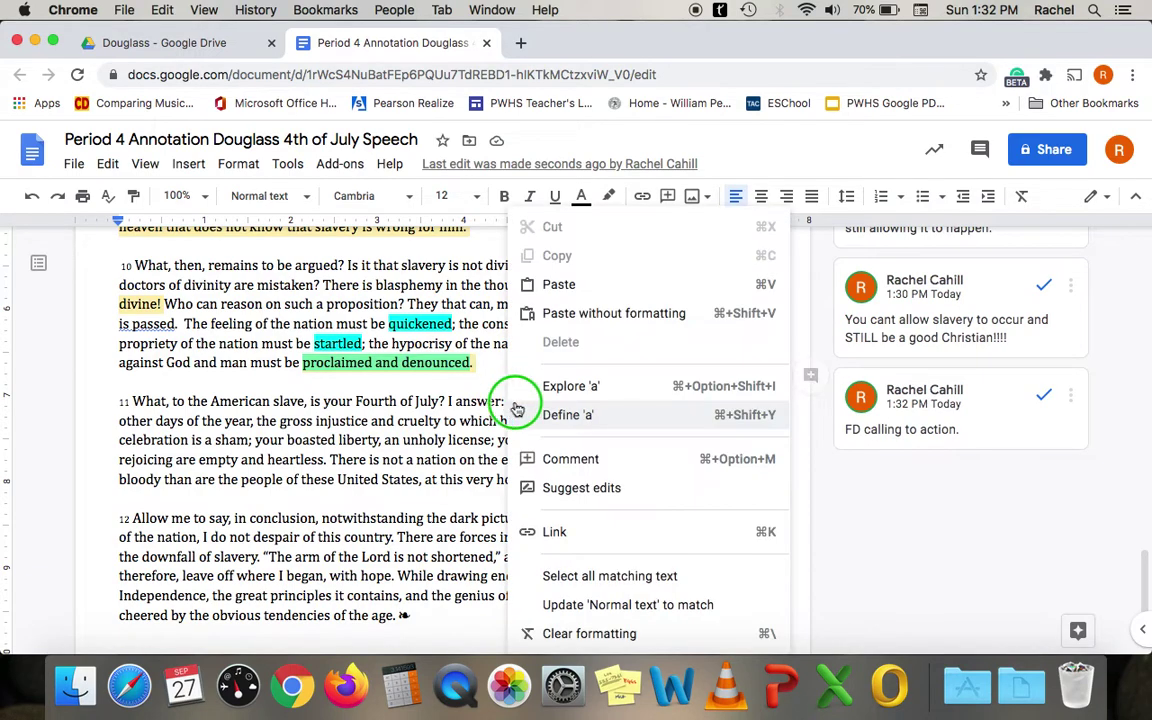
key(Escape)
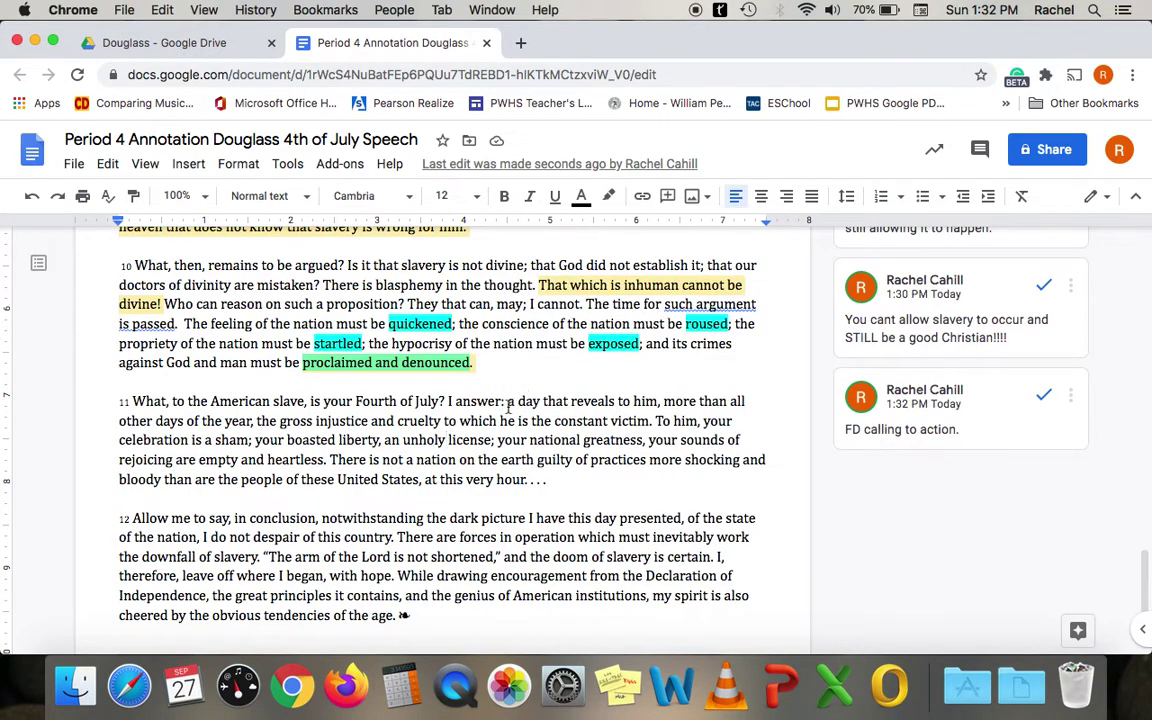
drag(508, 401, 651, 418)
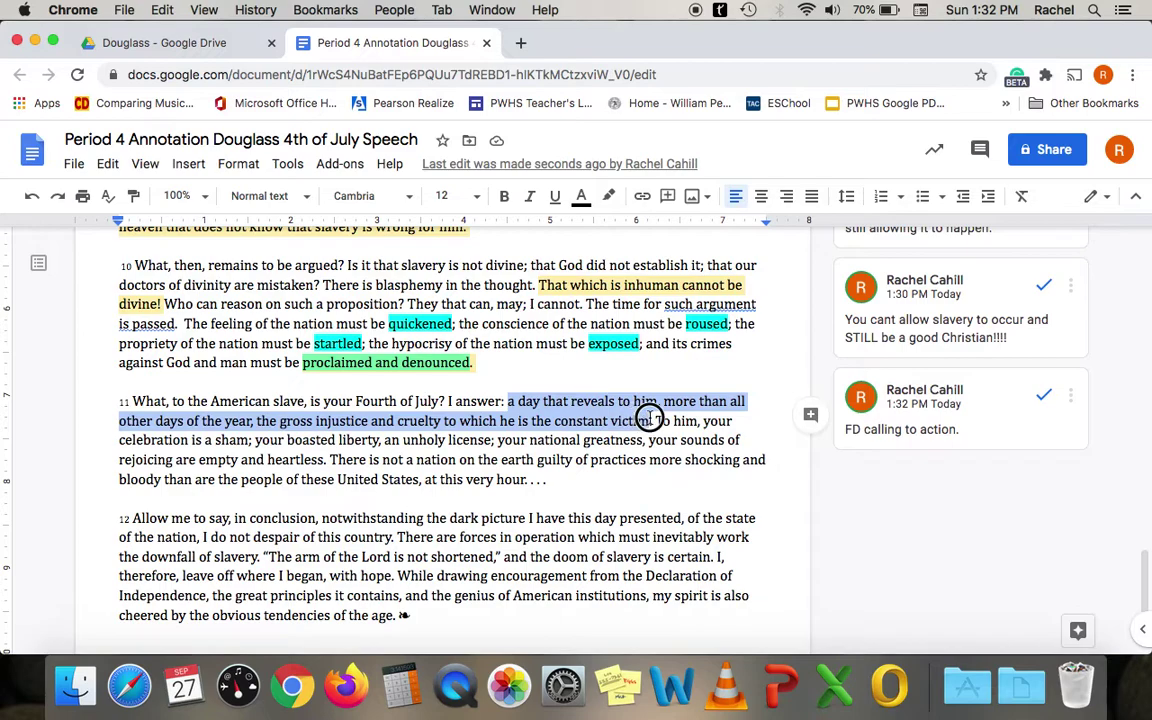
click(811, 416)
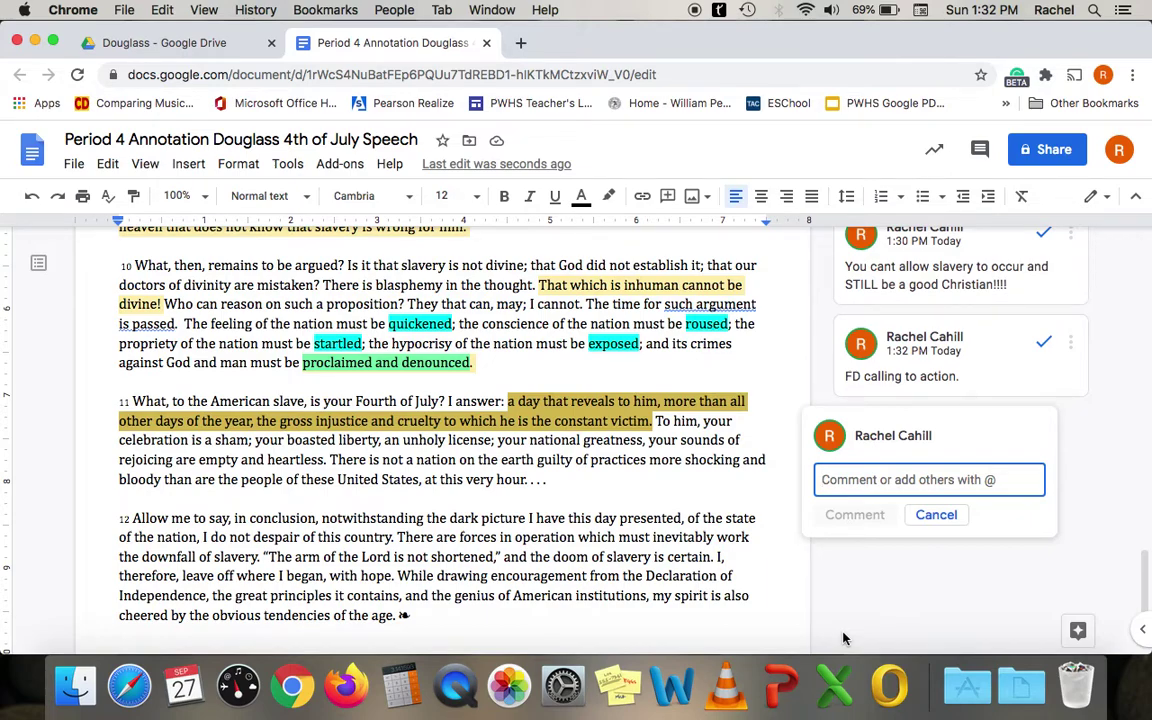
text(The)
key(BackSpace)
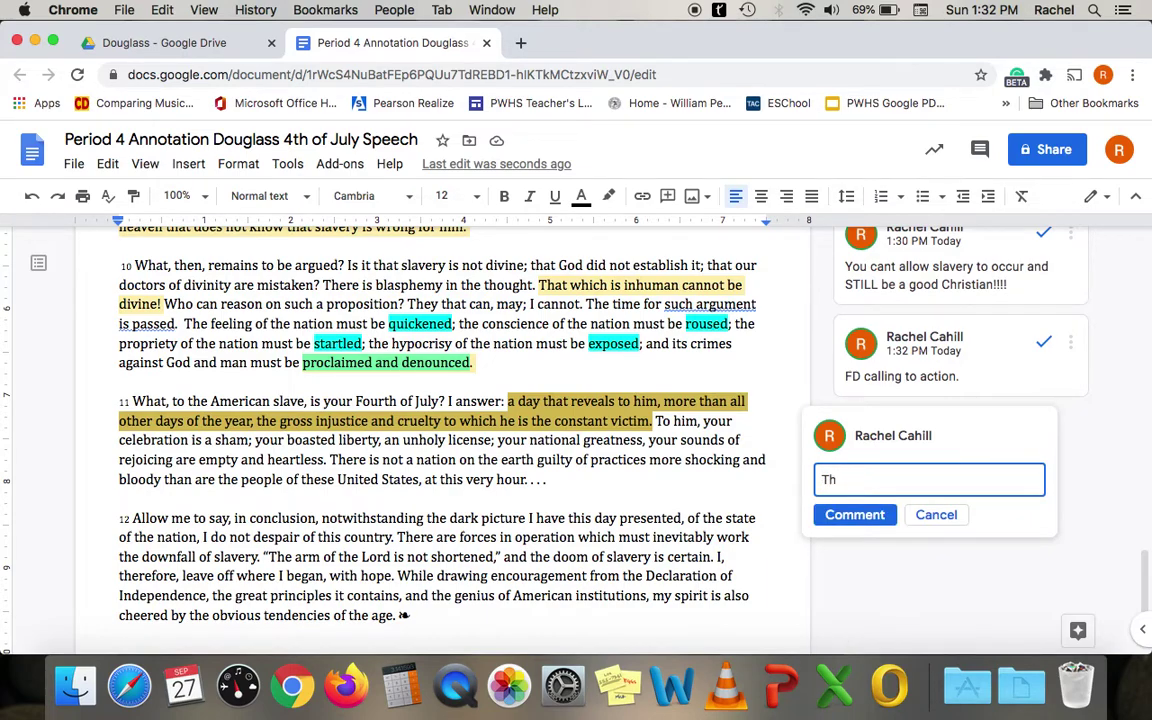
text(is is what the 4th of July means to)
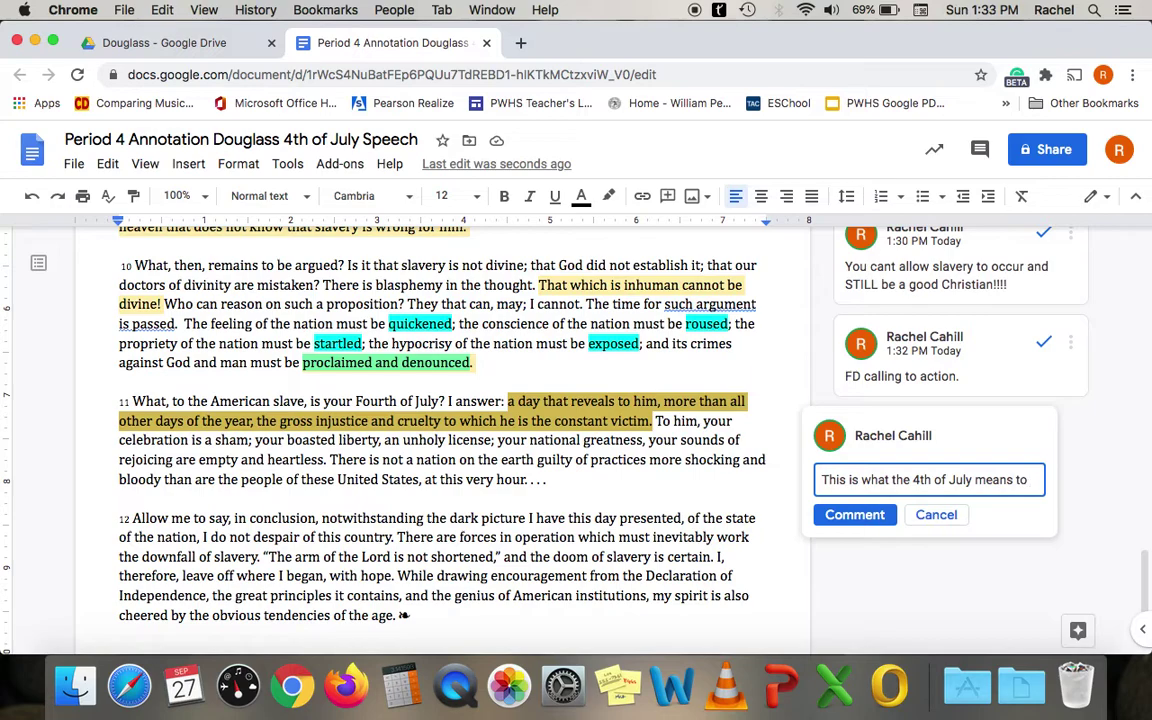
text( slaves!!!!)
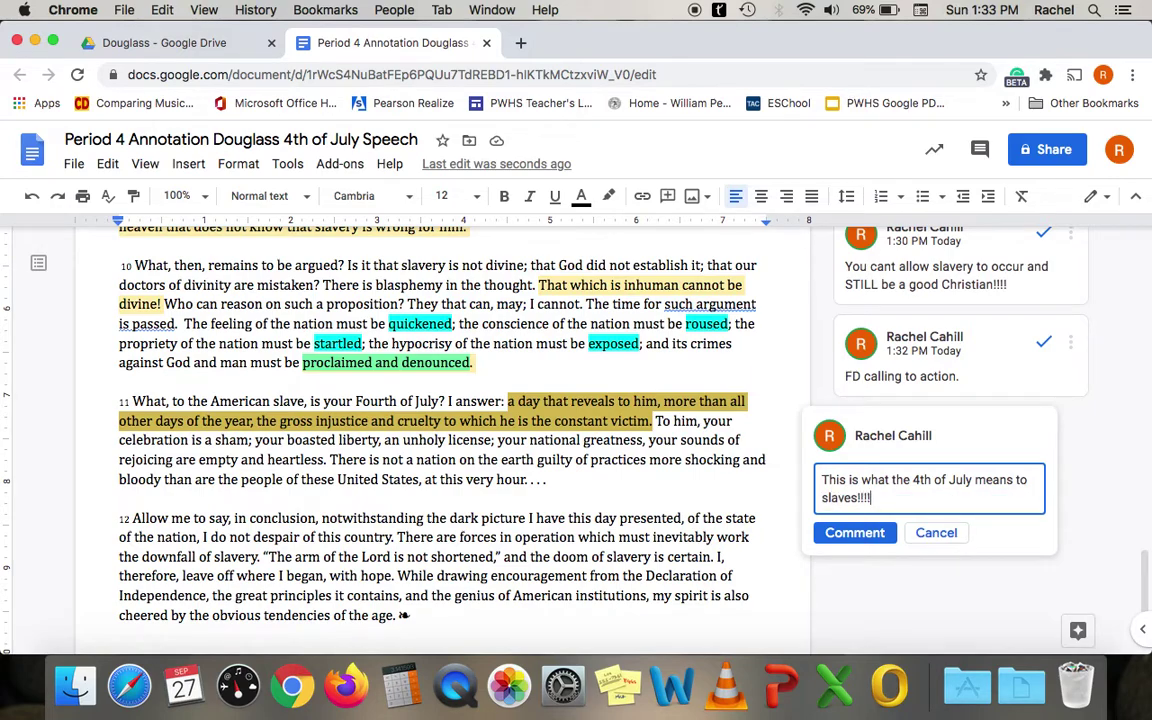
click(840, 534)
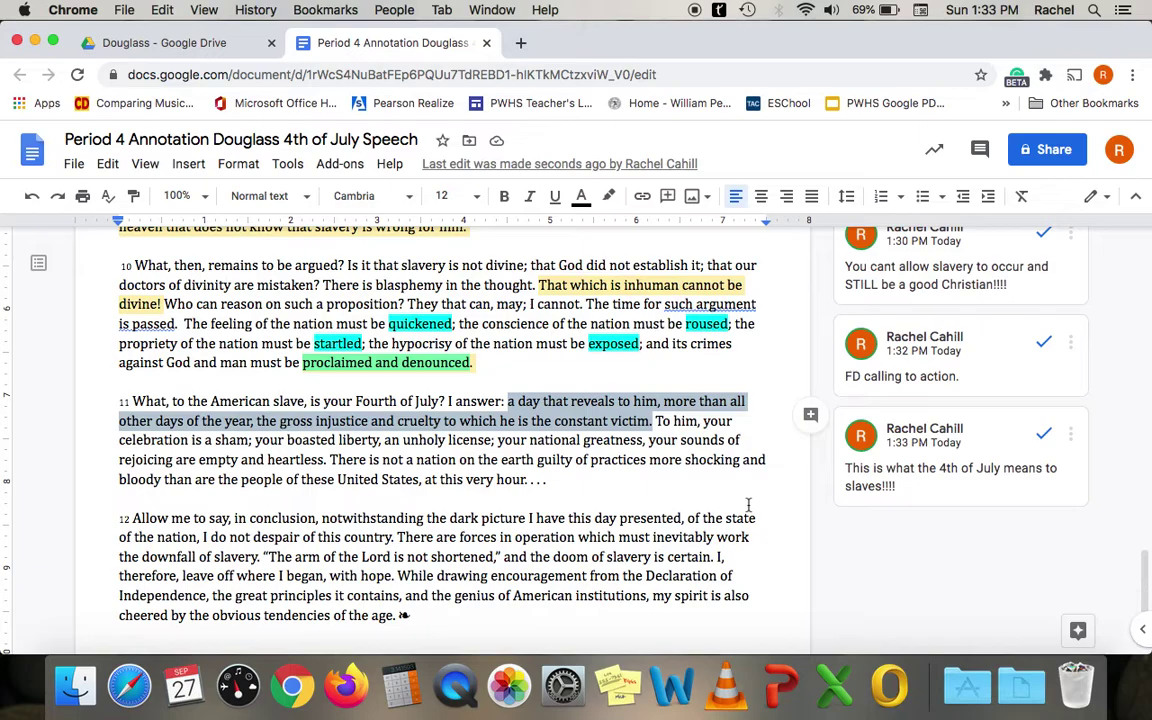
Step: Post a comment on "do not despair of this country." in paragraph 12 reading "Change can happen. Hasnt lost faith"
click(752, 540)
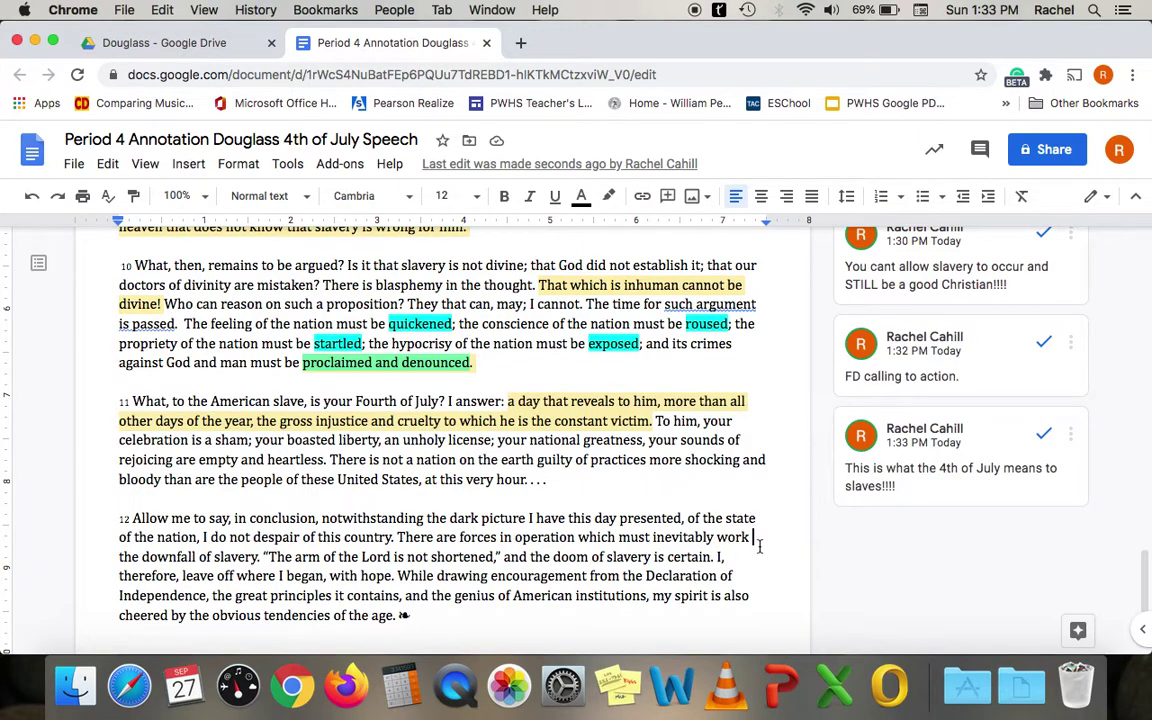
scroll(758, 545, up, 1)
scroll(759, 546, down, 2)
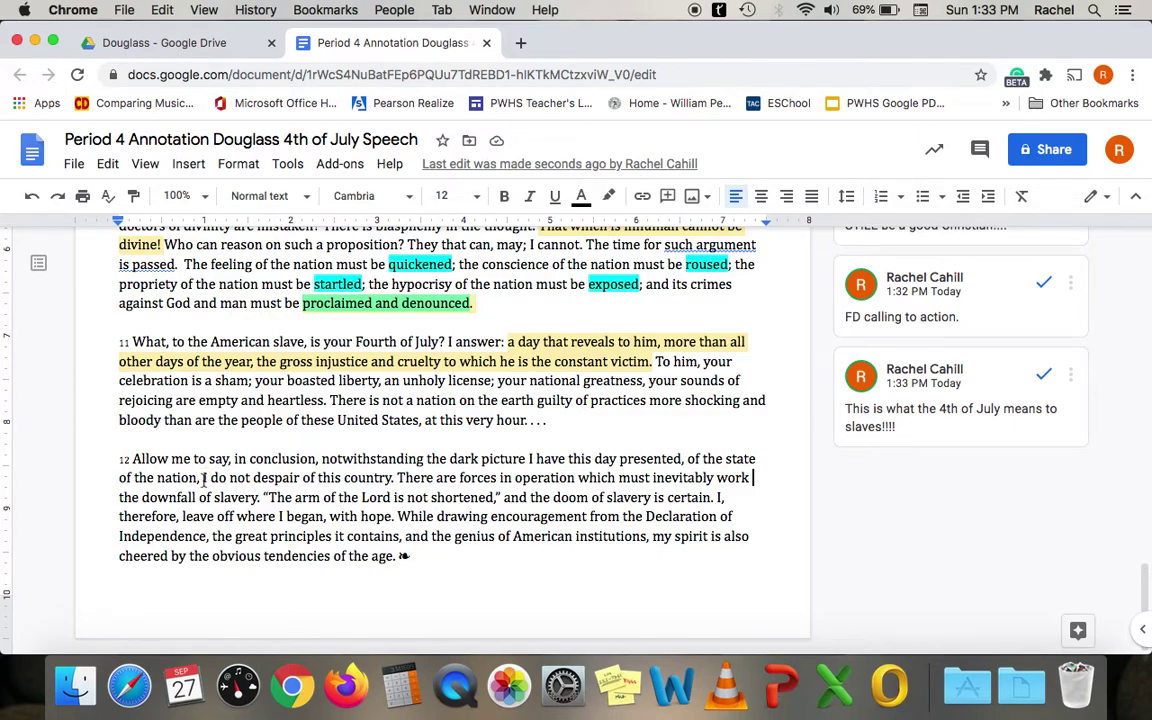
drag(205, 478, 394, 478)
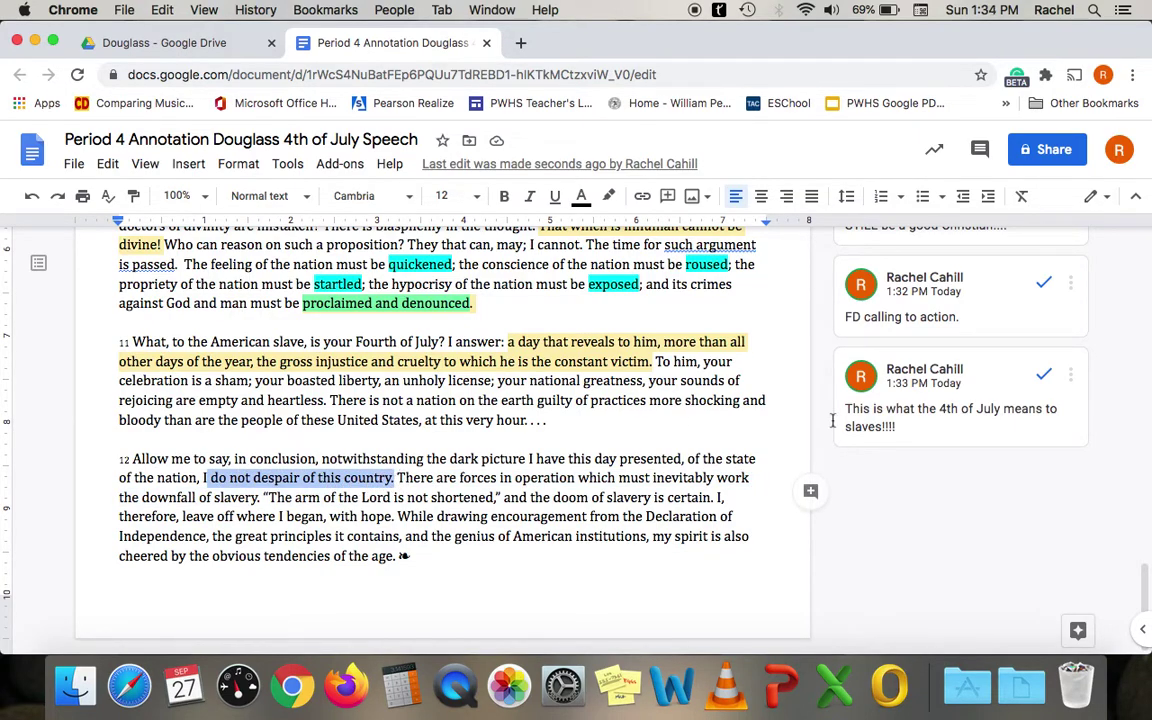
click(810, 491)
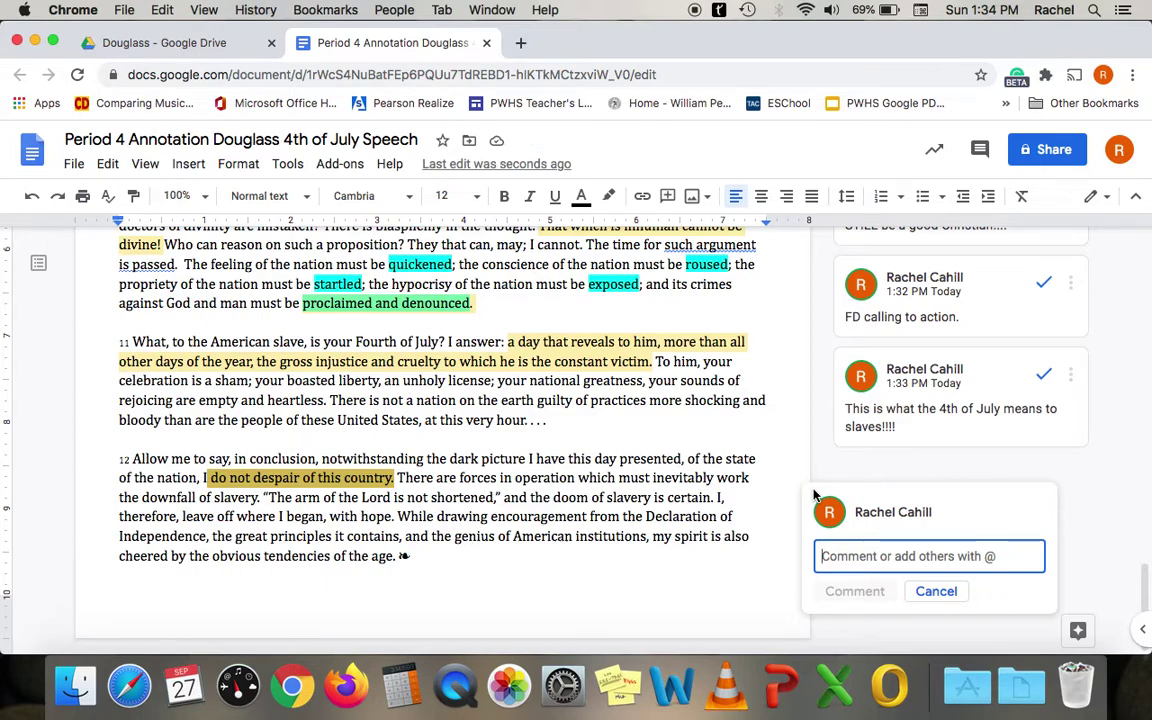
text(Change can happen)
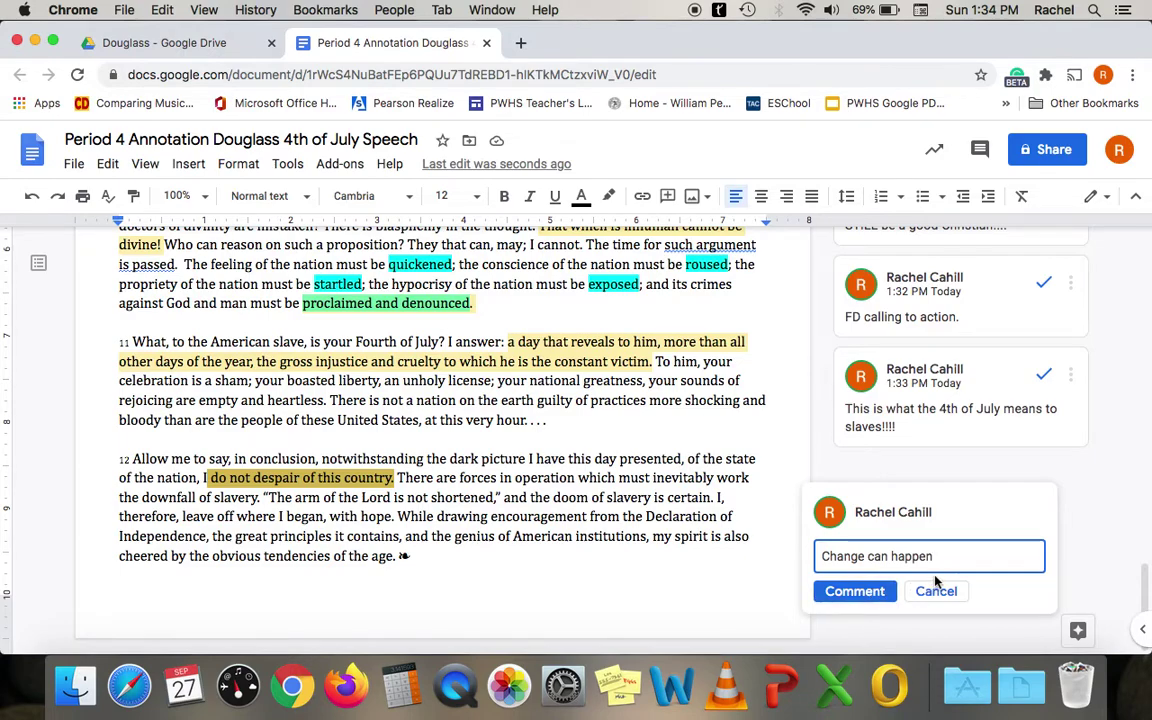
text(. Hasnt lost faith)
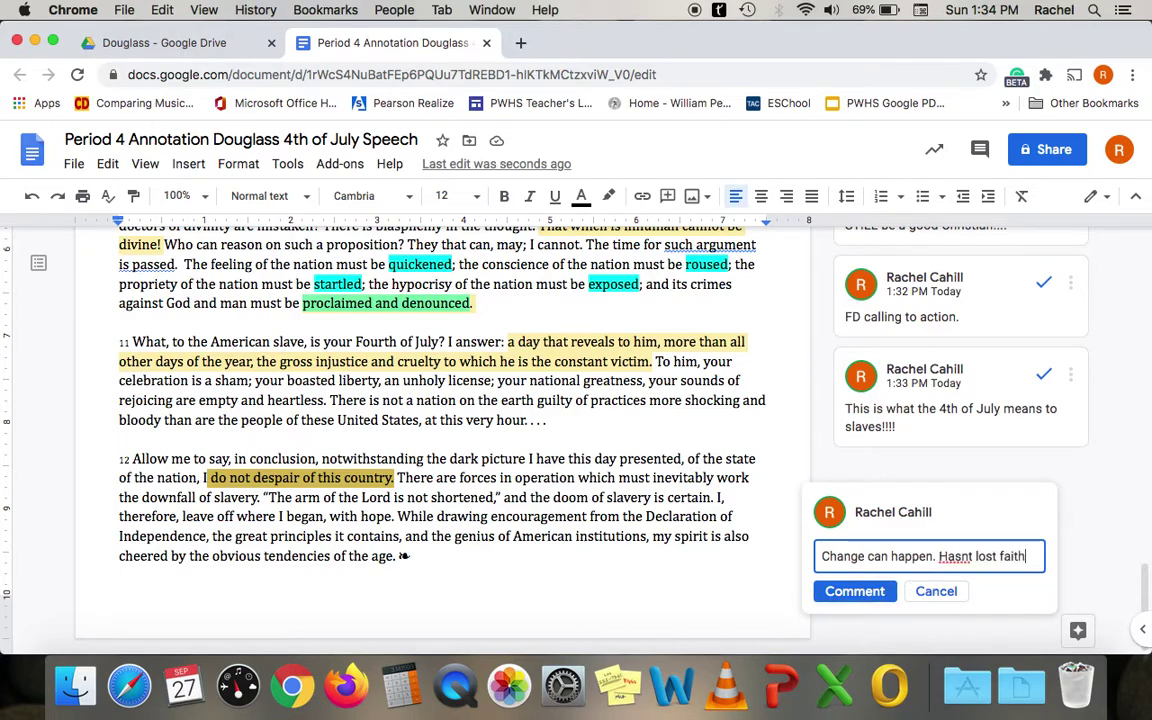
click(848, 594)
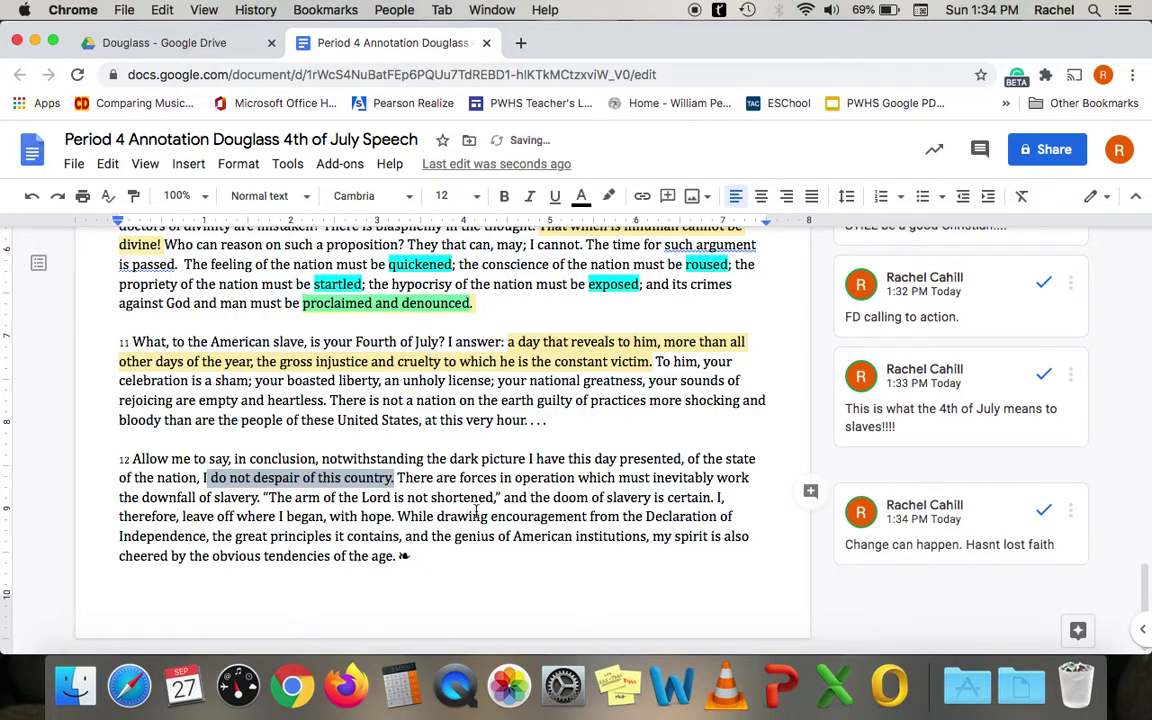
click(425, 598)
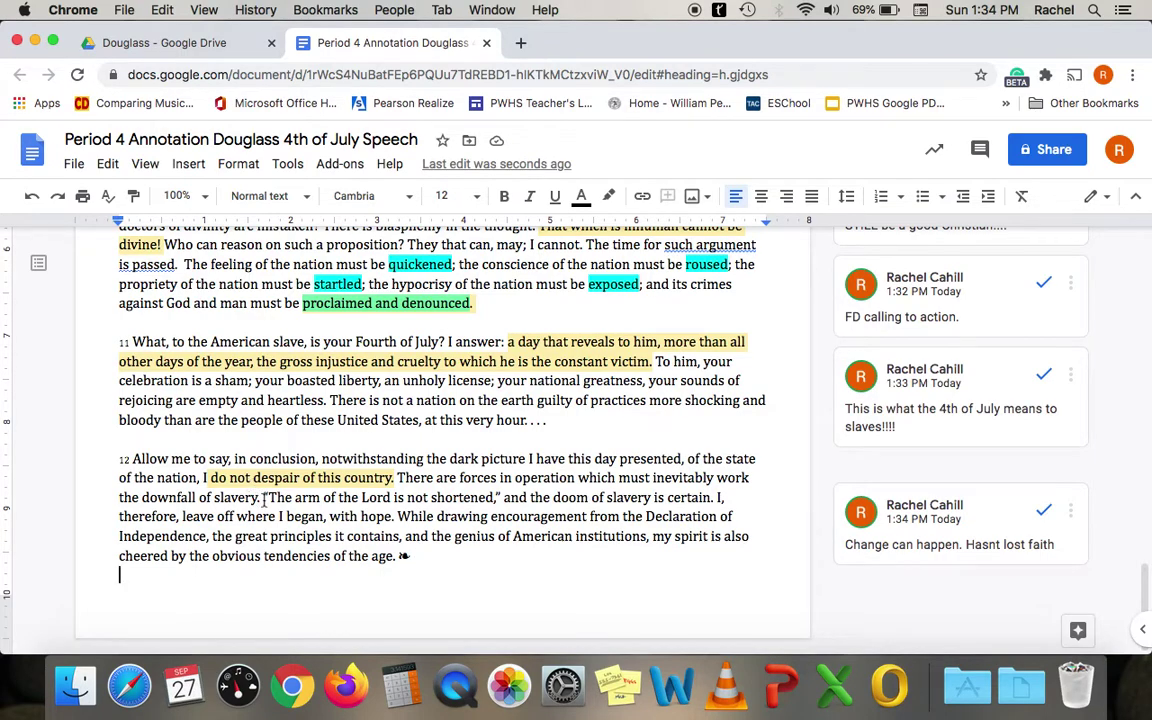
Step: Post a comment on the quotation "The arm of the Lord is not shortened," in paragraph 12 reading "Quoting the Bible"
drag(265, 497, 500, 497)
click(810, 511)
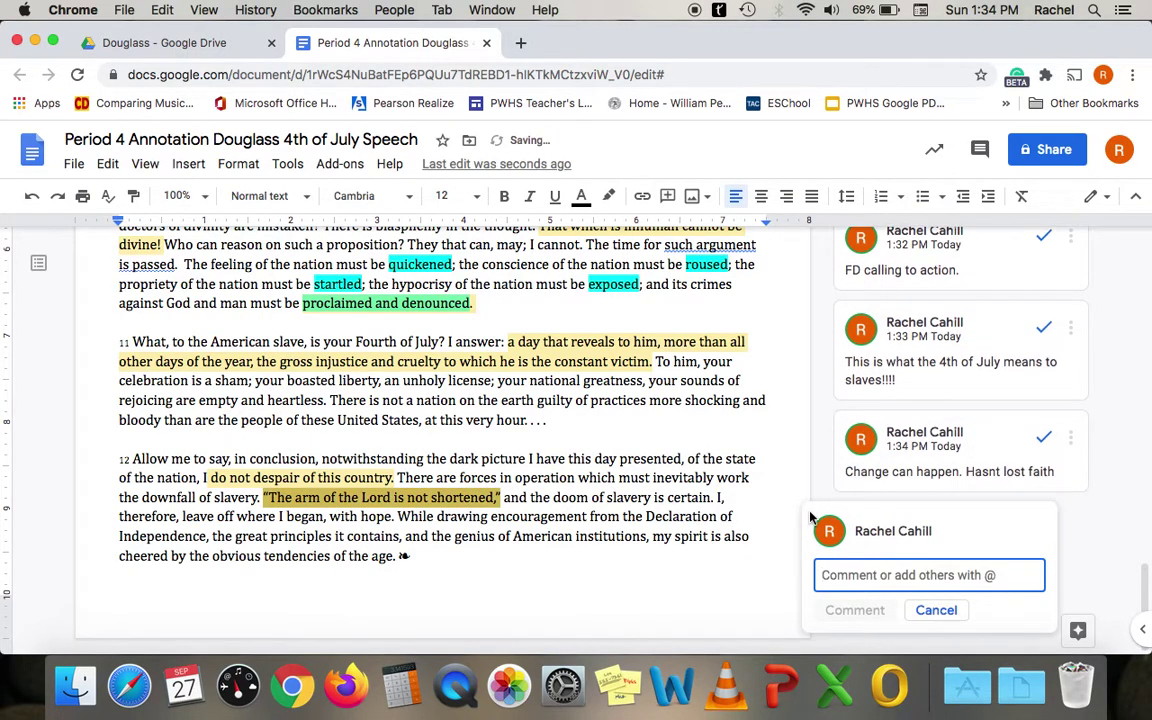
text(Quotid)
key(BackSpace)
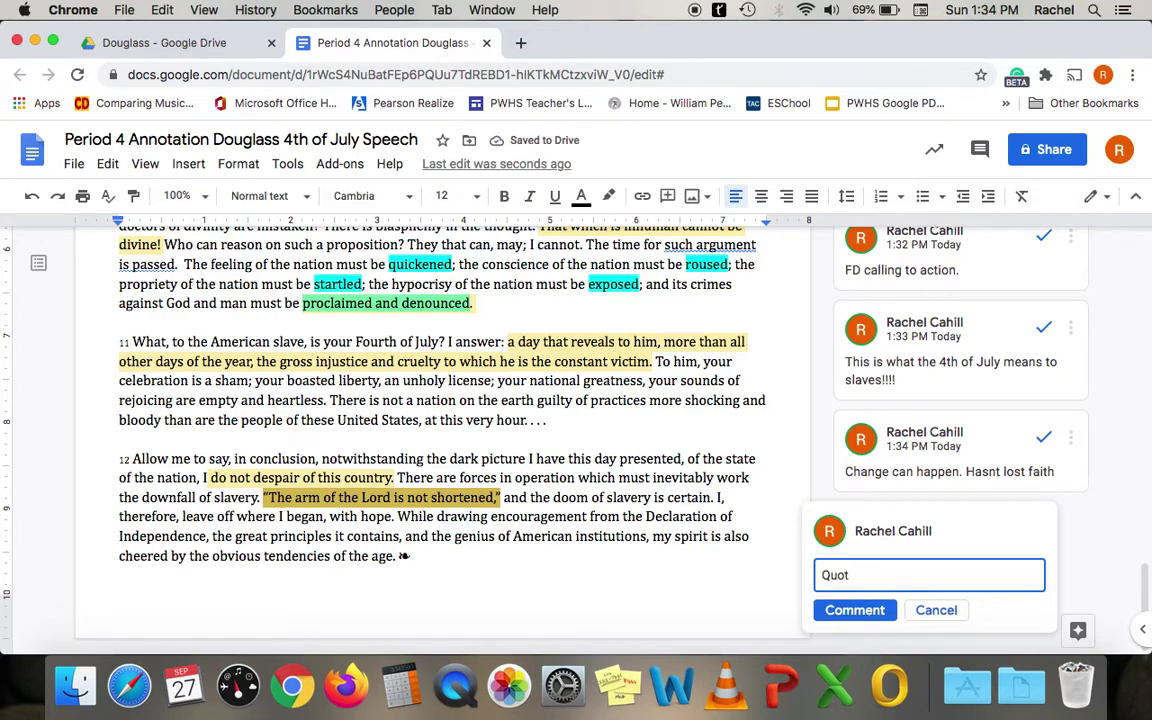
text(ng the Bible)
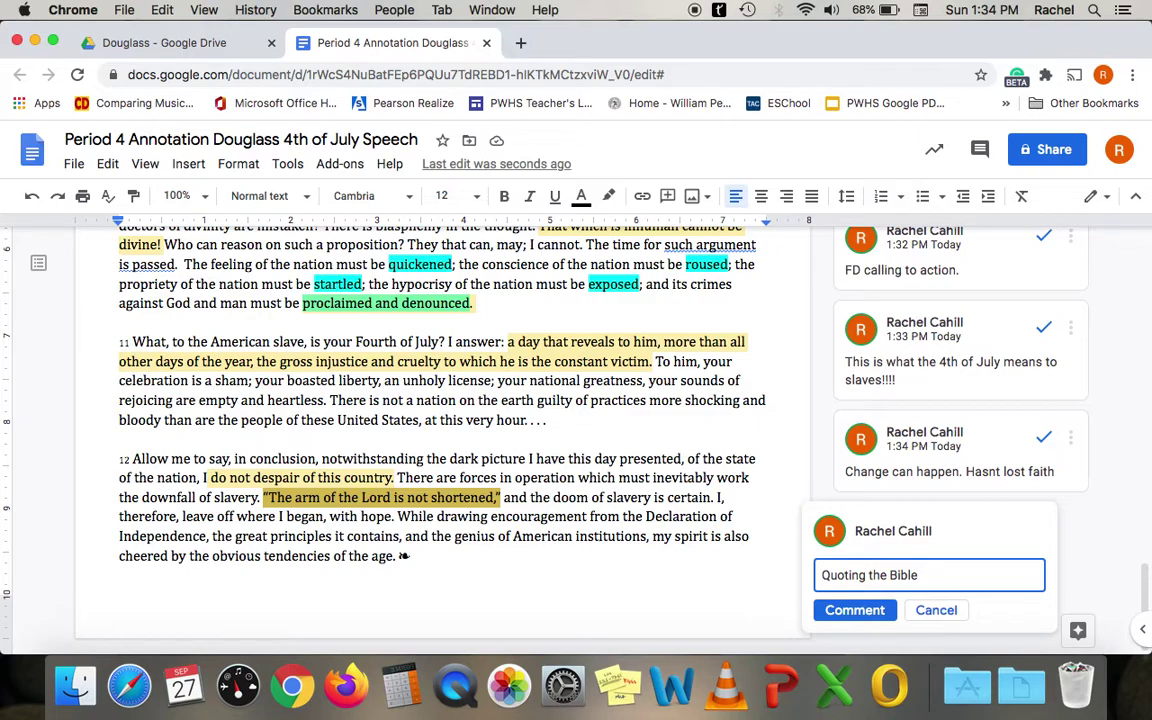
click(855, 614)
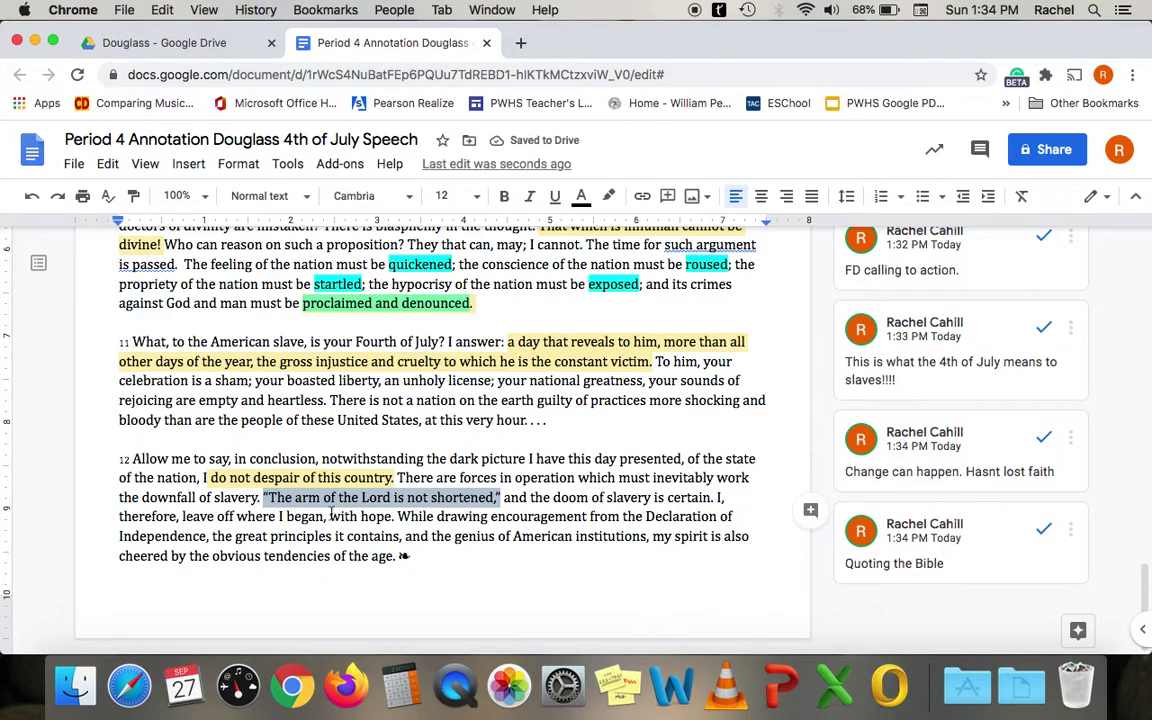
Step: Post a comment on "hope." in paragraph 12 reading "HOPE!!!! Hope to end slavery, Unify the country, DofI, people."
drag(394, 518, 363, 522)
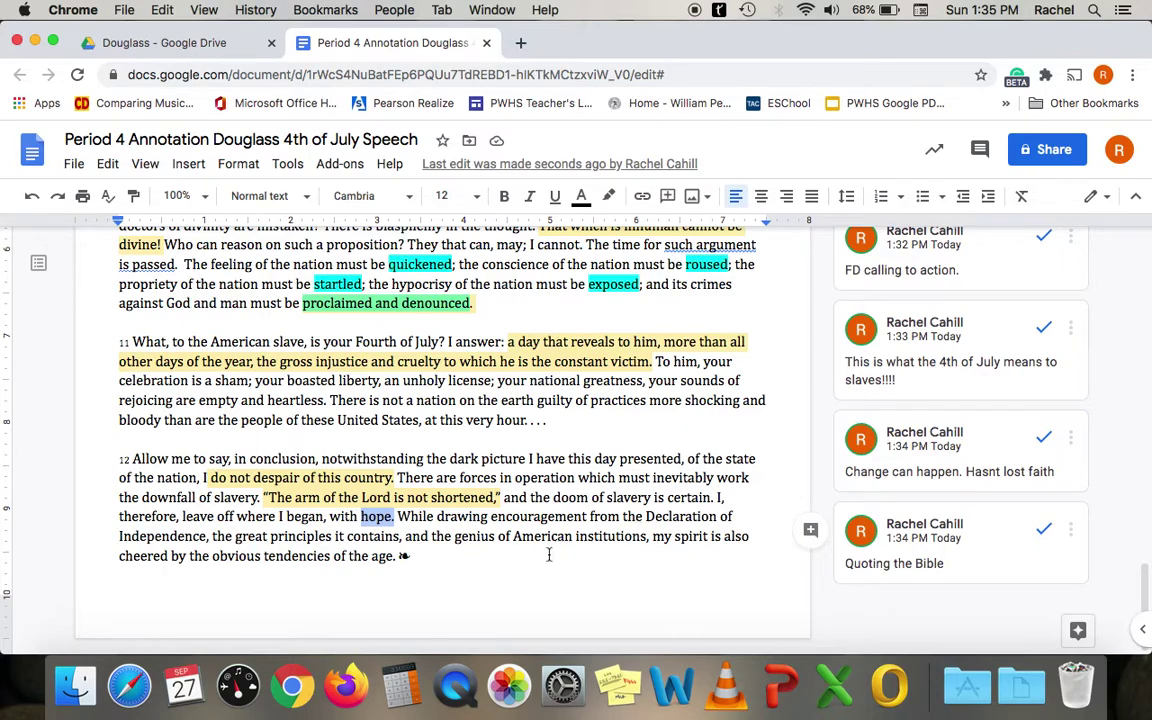
click(810, 530)
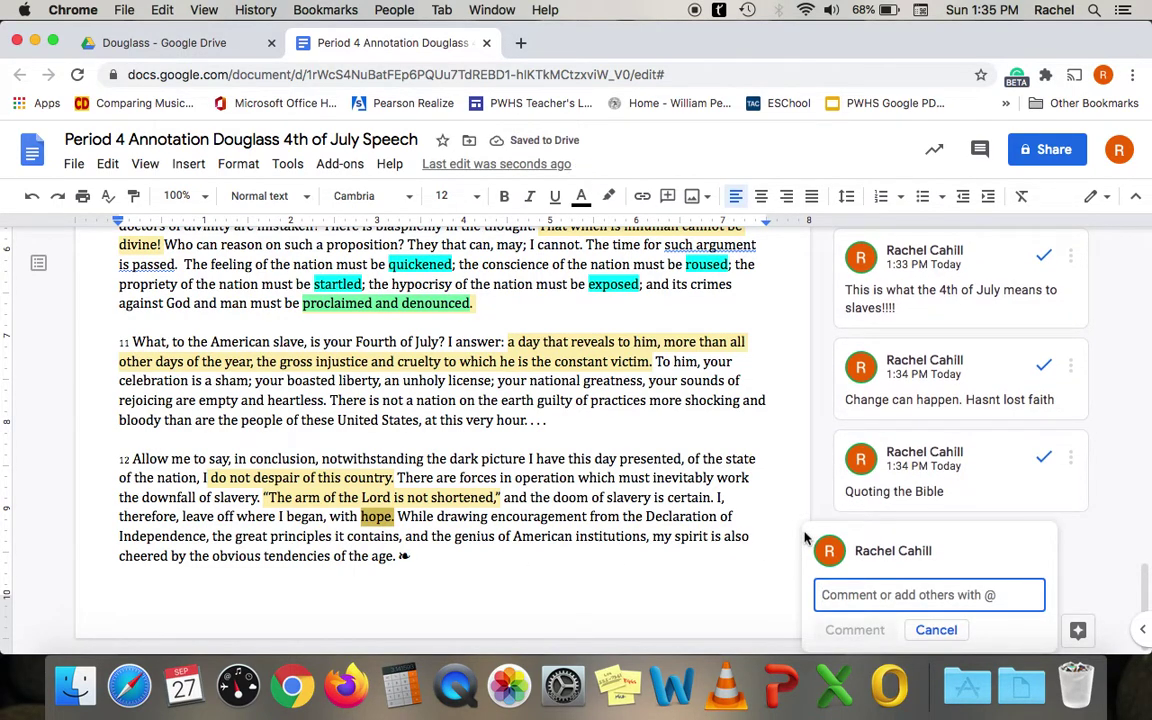
text(HOPE)
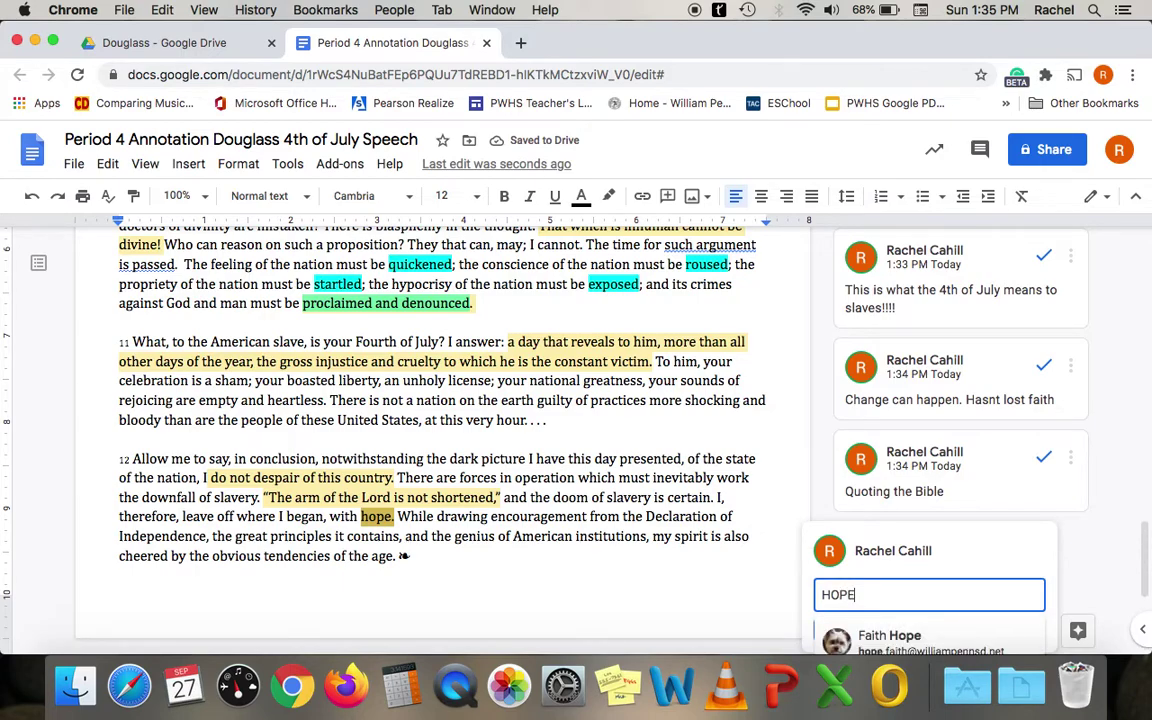
text(!!!! H)
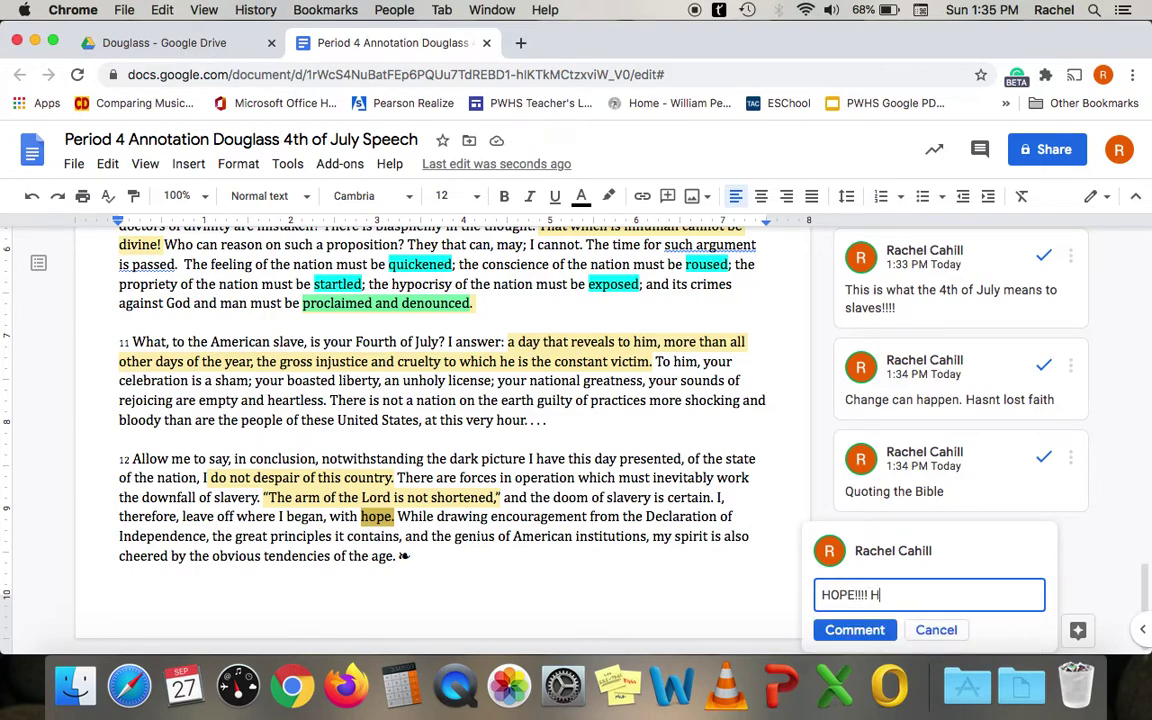
text(ope to end slavery, )
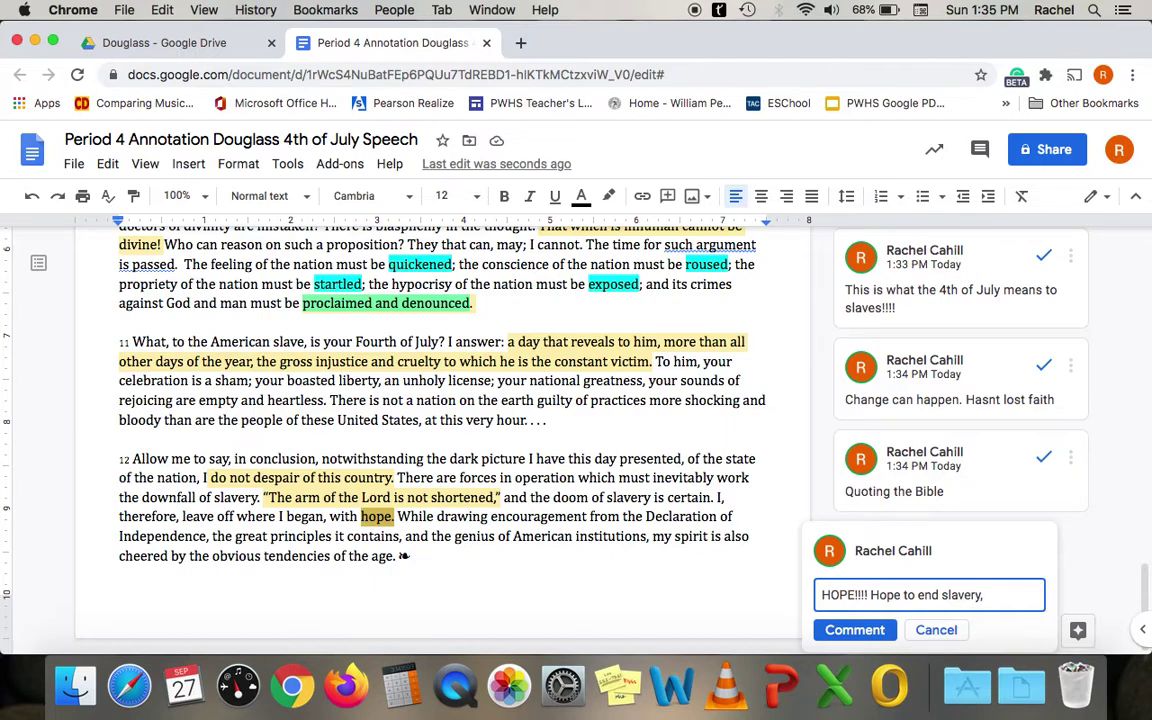
text(Unify the country)
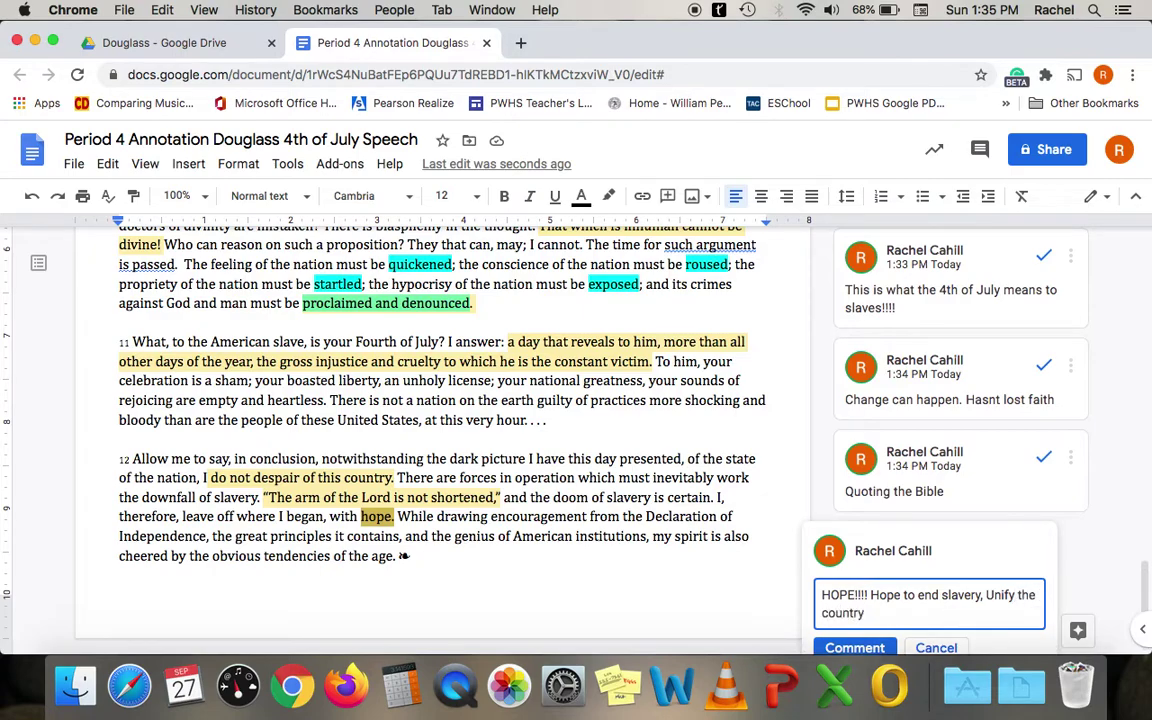
text(, Dof I)
key(BackSpace)
text(l, DofI,)
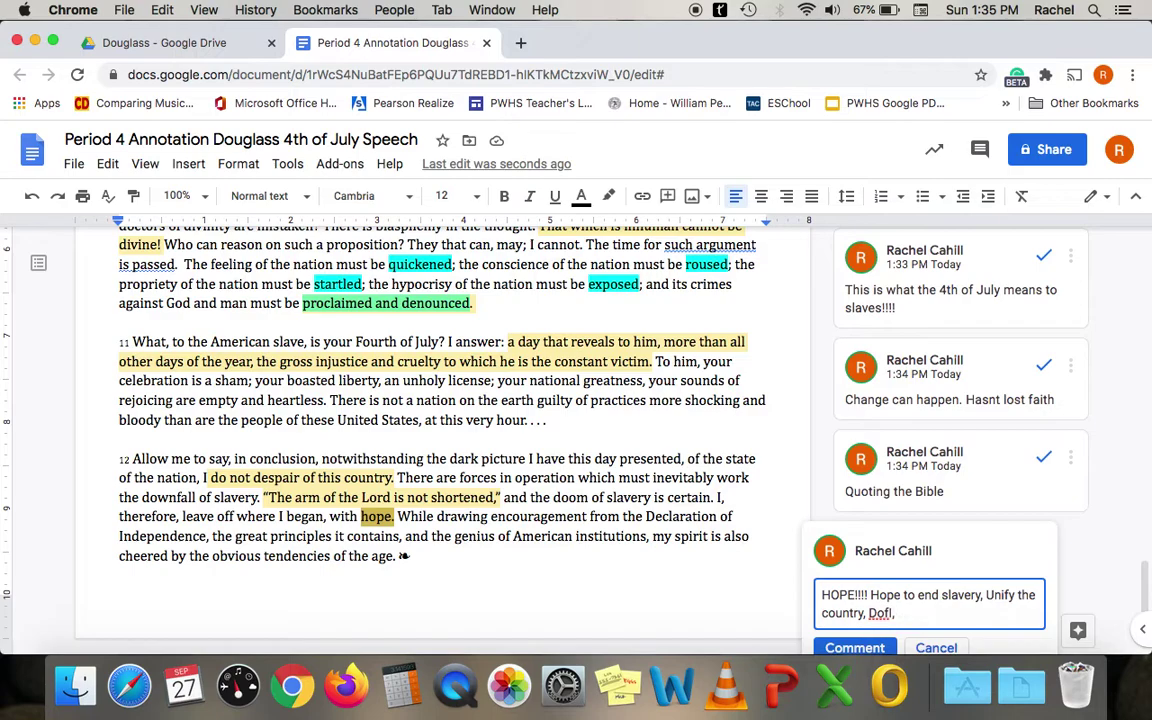
text(Pe)
key(BackSpace)
key(BackSpace)
key(BackSpace)
text(peola)
key(BackSpace)
text(ple.ca)
key(BackSpace)
key(BackSpace)
text(.)
click(853, 632)
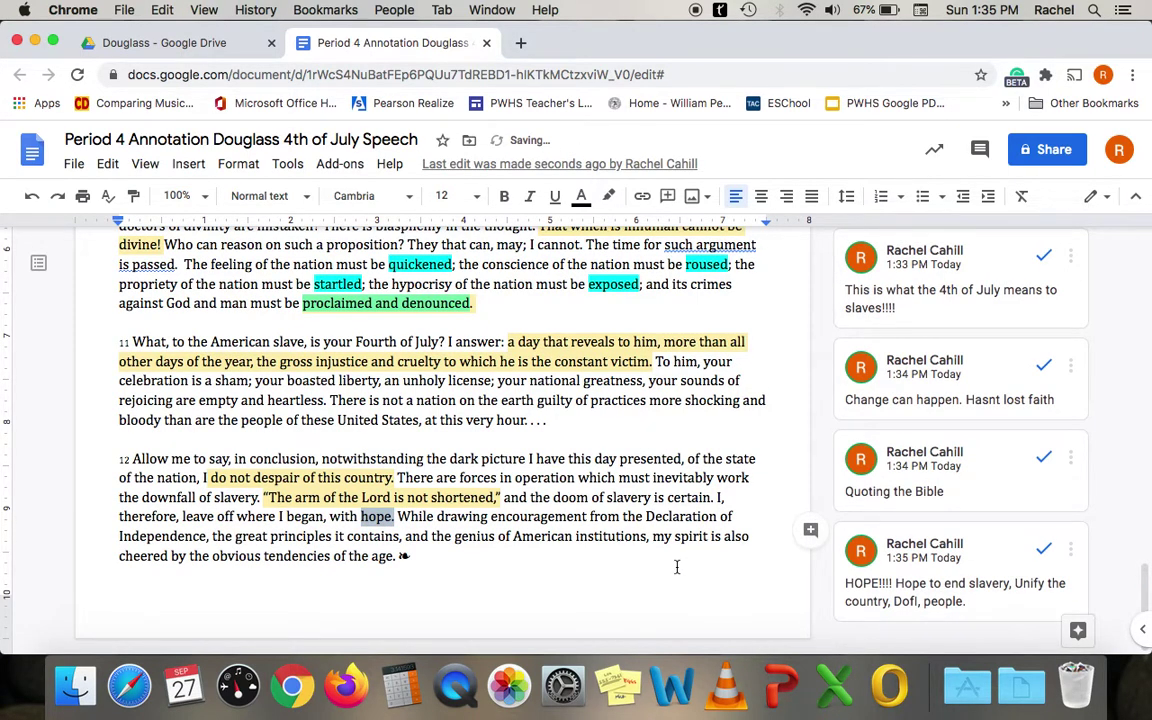
key(BackSpace)
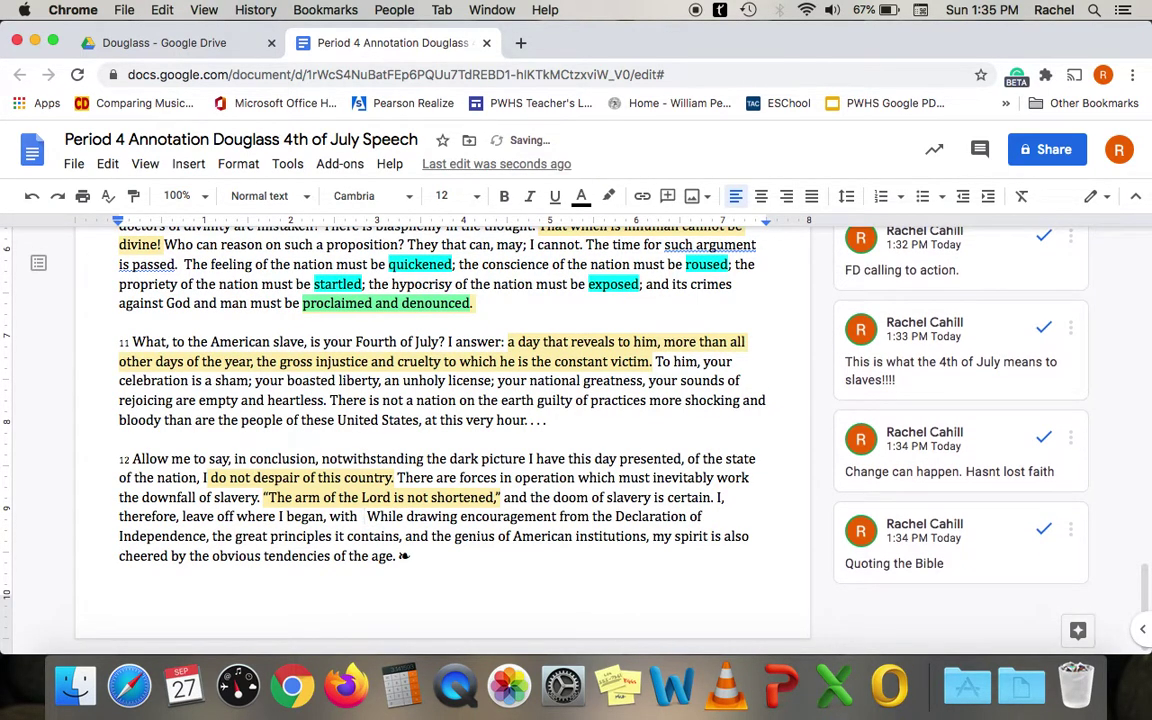